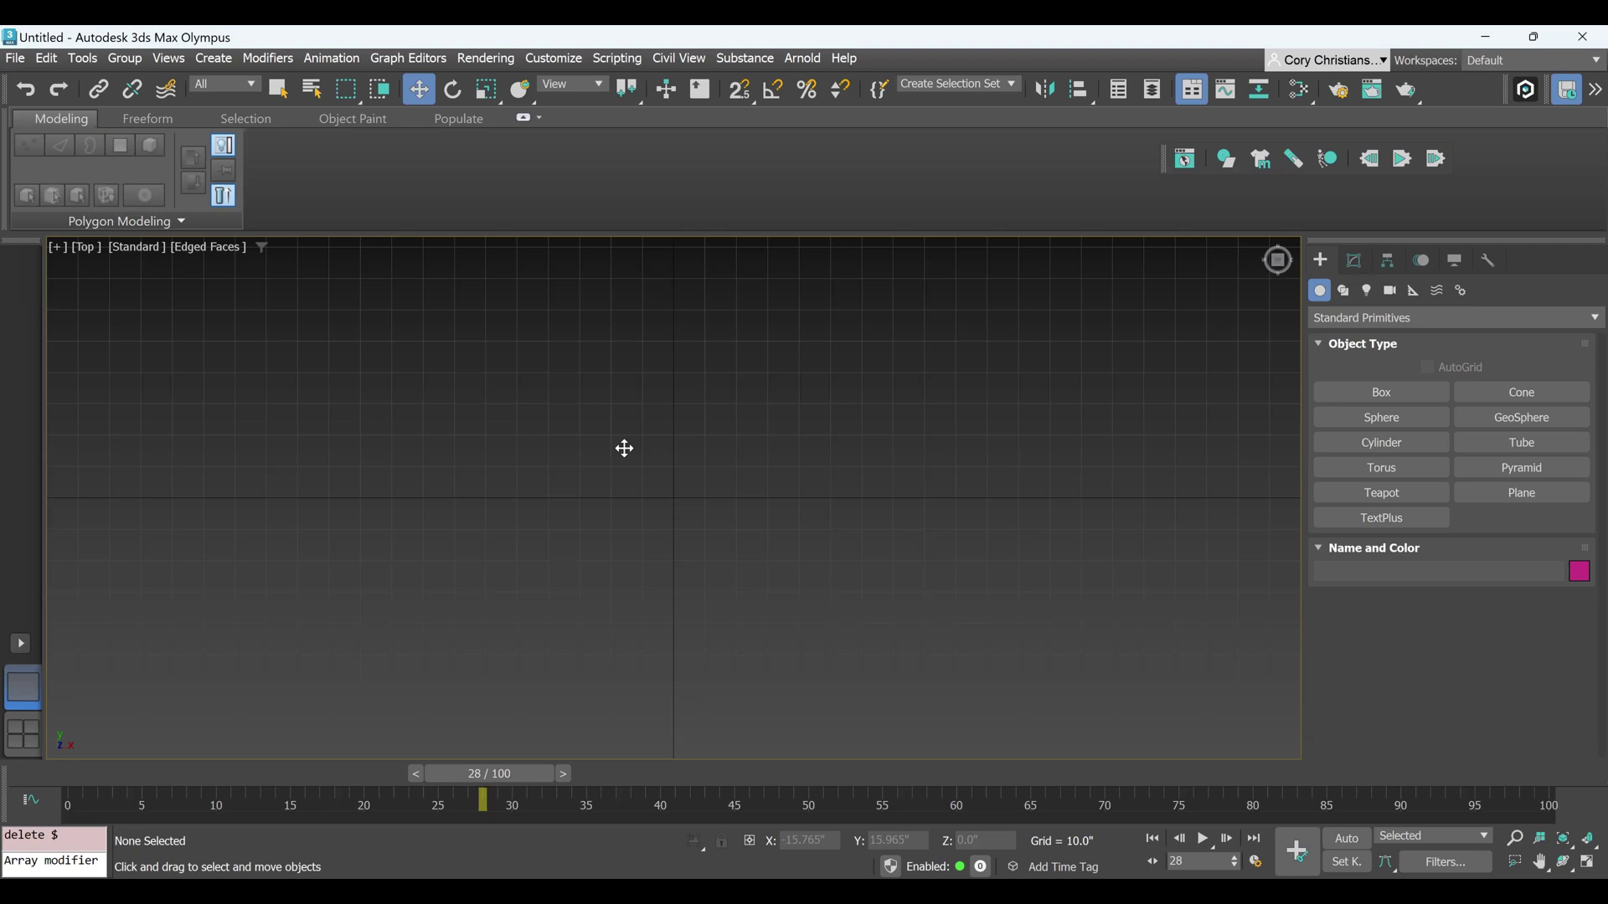
# Draw a box in the Top viewport and size it to Length 36, Width 72, Height 2
pyautogui.click(1397, 398)
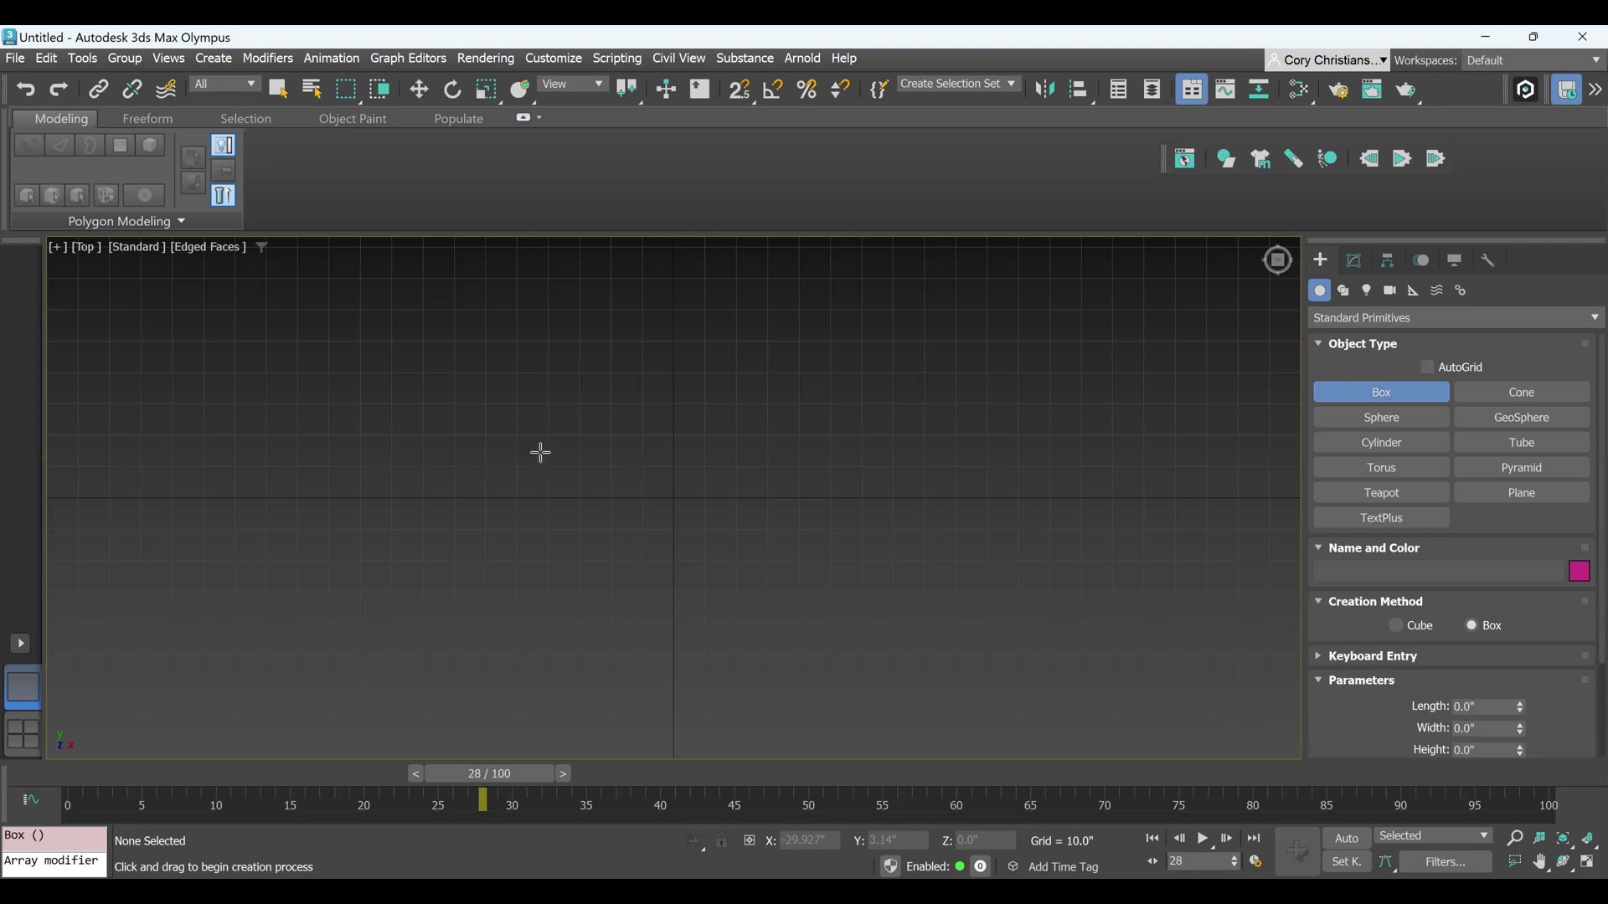
pyautogui.moveTo(533, 453); pyautogui.dragTo(853, 584)
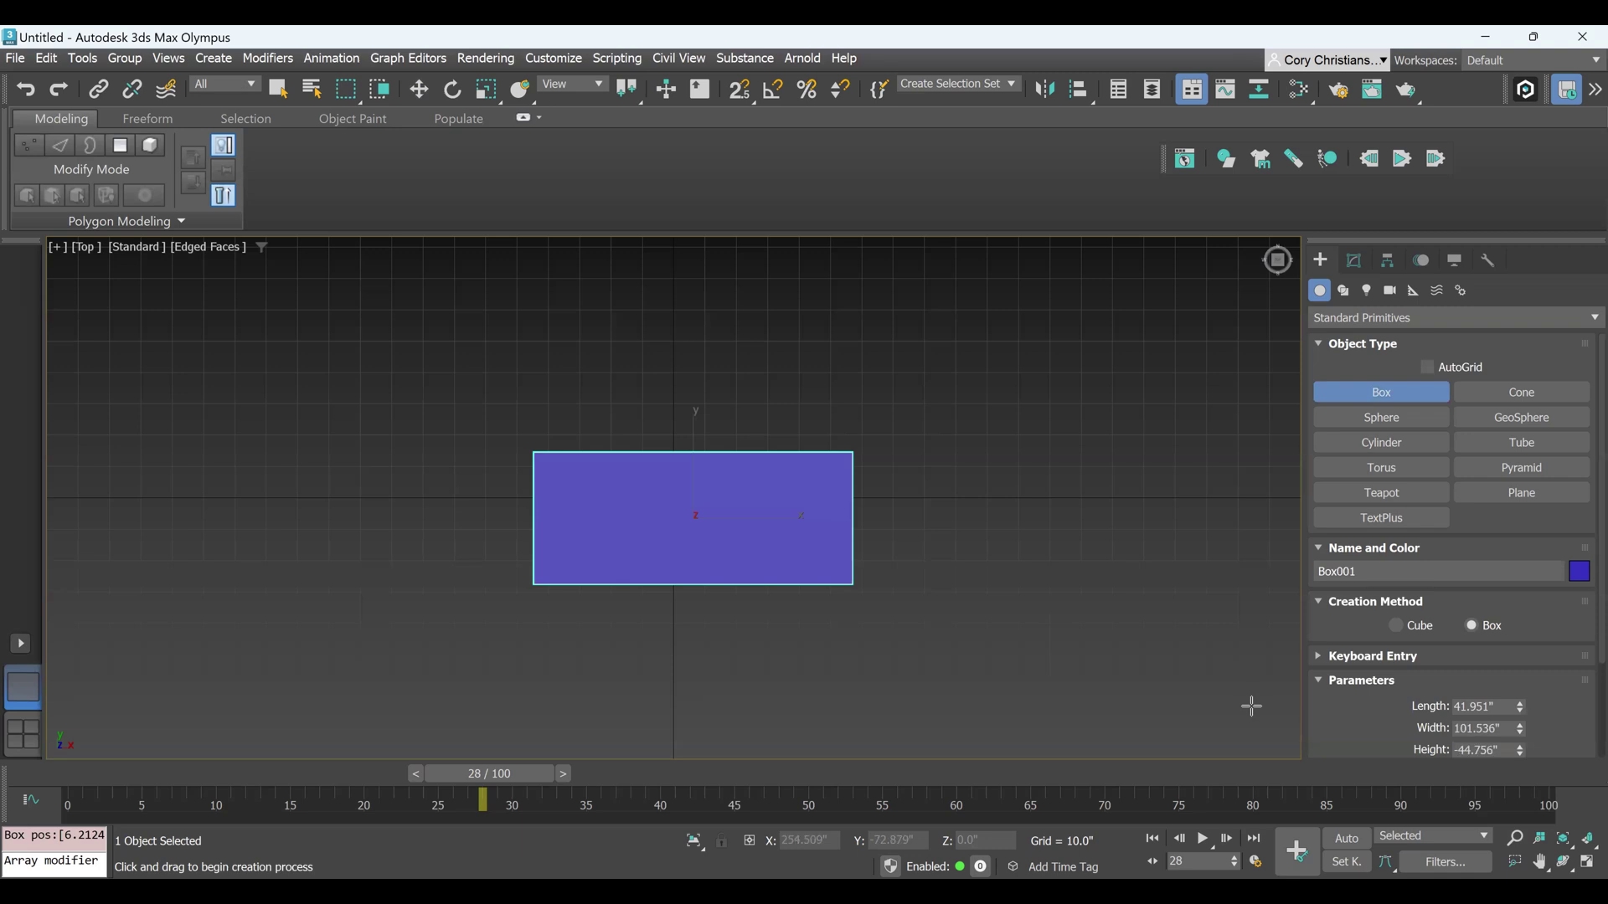
pyautogui.doubleClick(1486, 708)
pyautogui.write('1')
pyautogui.write('3')
pyautogui.press('Tab')
pyautogui.write('72')
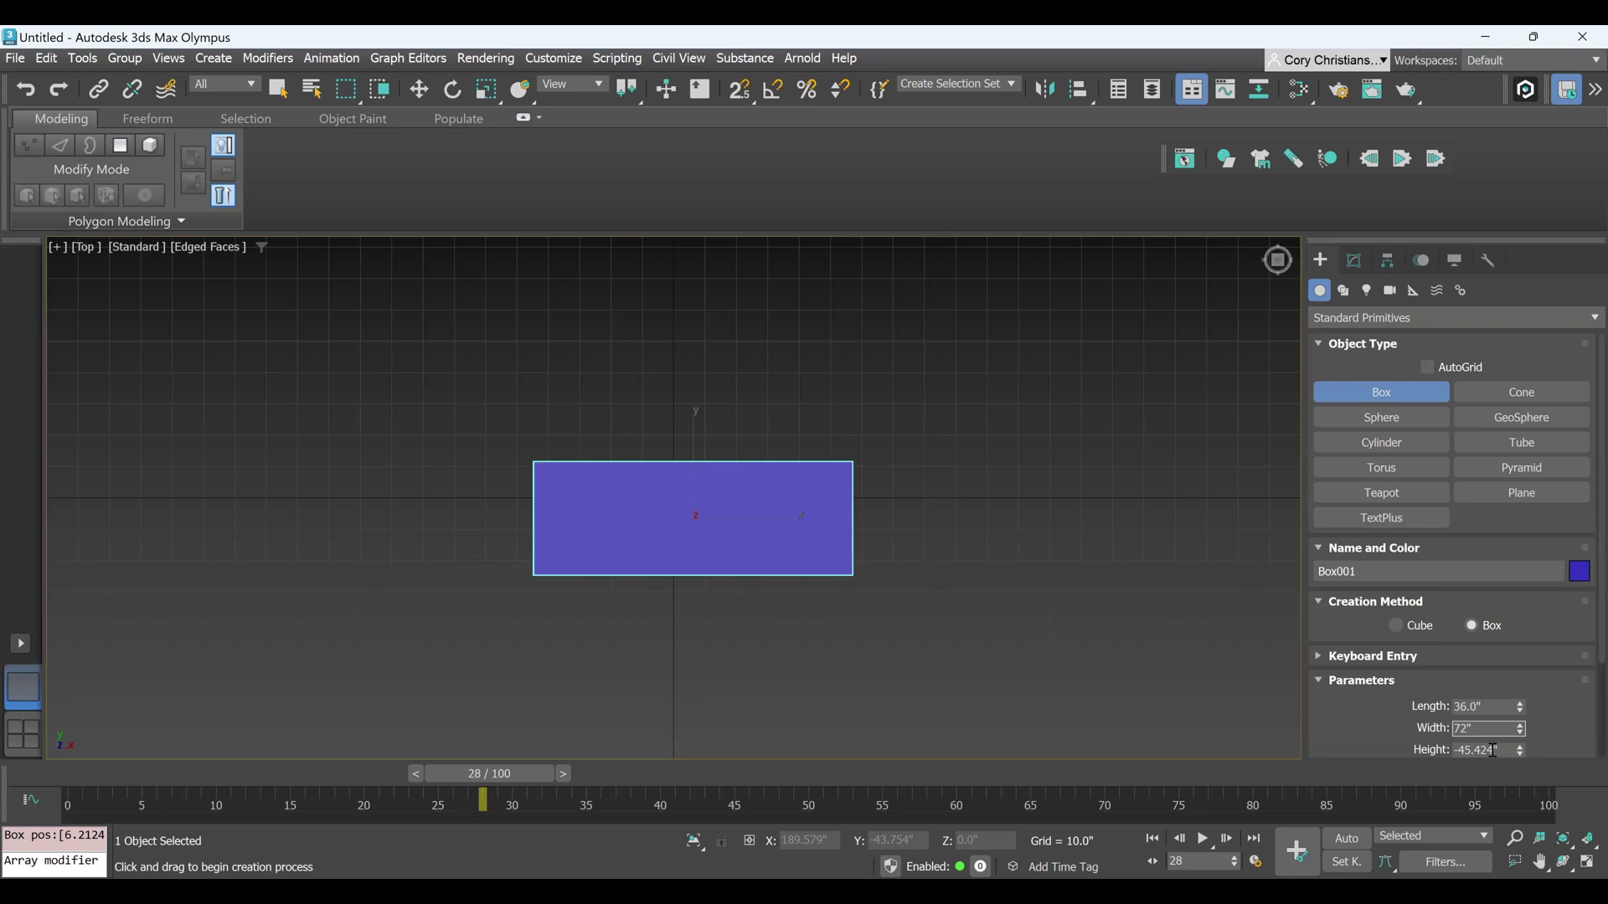
pyautogui.press('Tab')
pyautogui.write('2')
pyautogui.press('Return')
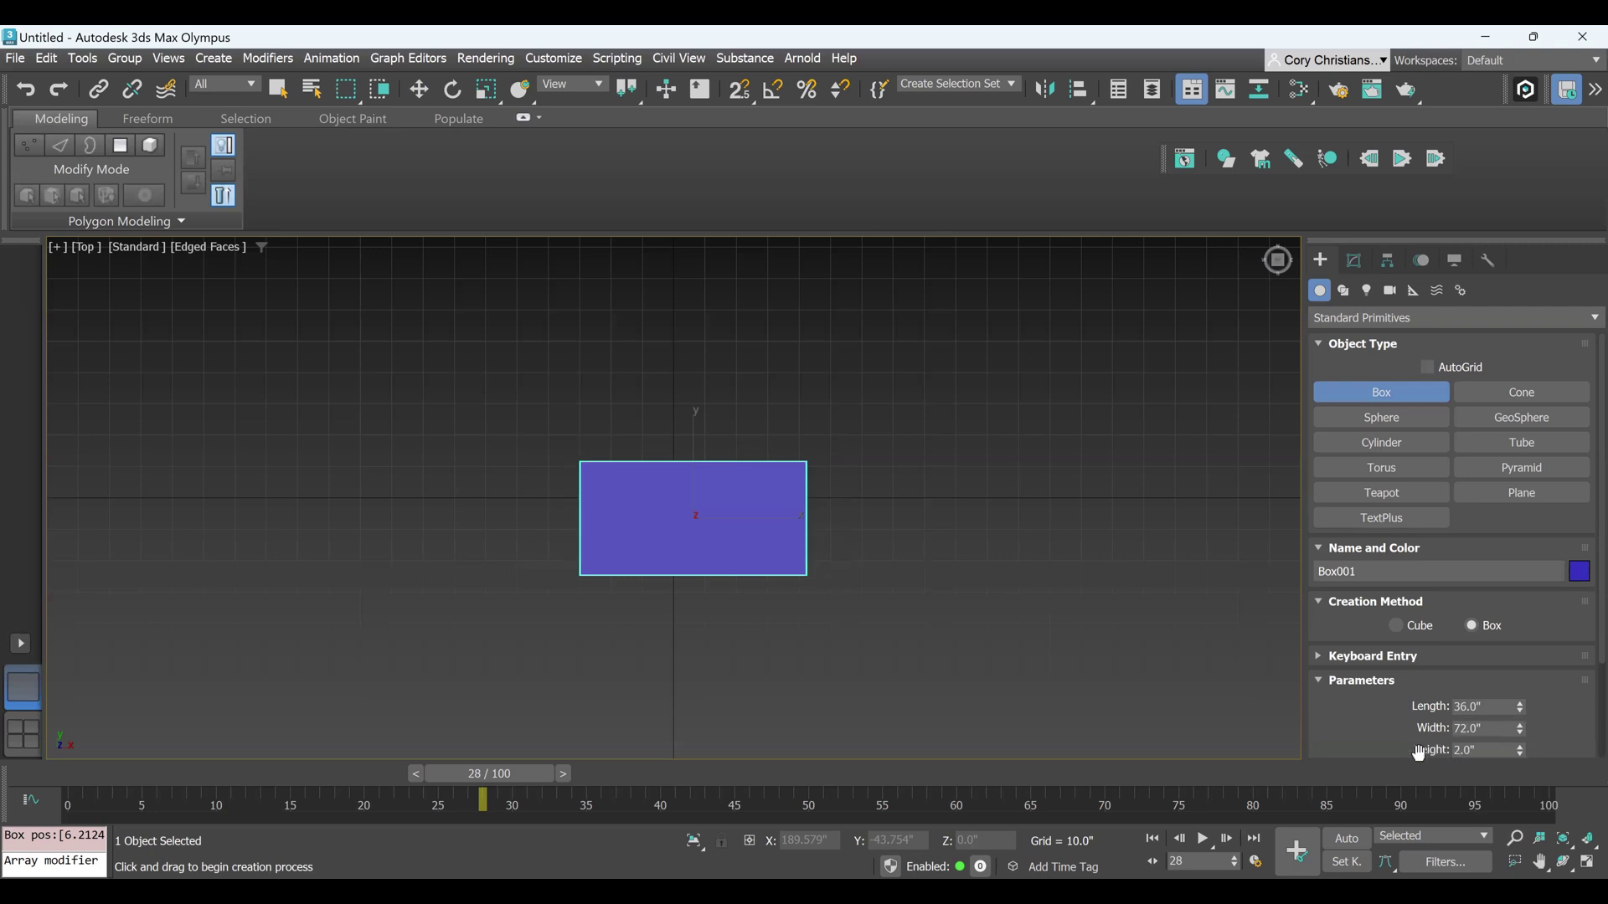
# Convert the tabletop Box001 to an Editable Poly
pyautogui.keyDown('alt'); pyautogui.moveTo(753, 502); pyautogui.dragTo(754, 380, button='middle'); pyautogui.keyUp('alt')
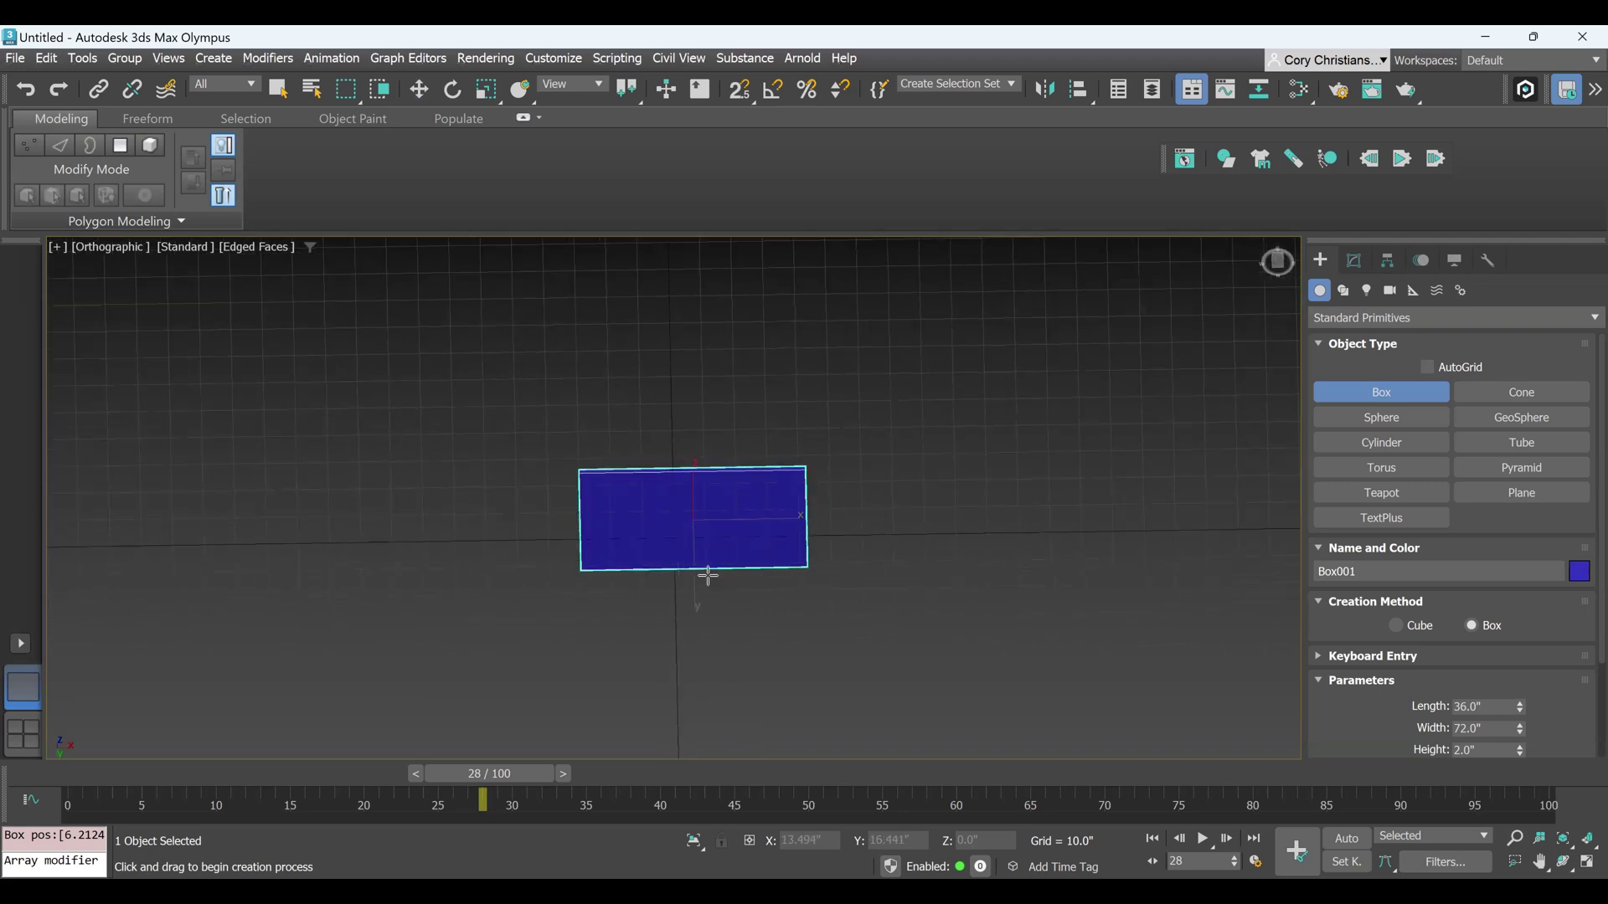
pyautogui.scroll(4, 700, 567)
pyautogui.scroll(-1, 699, 568)
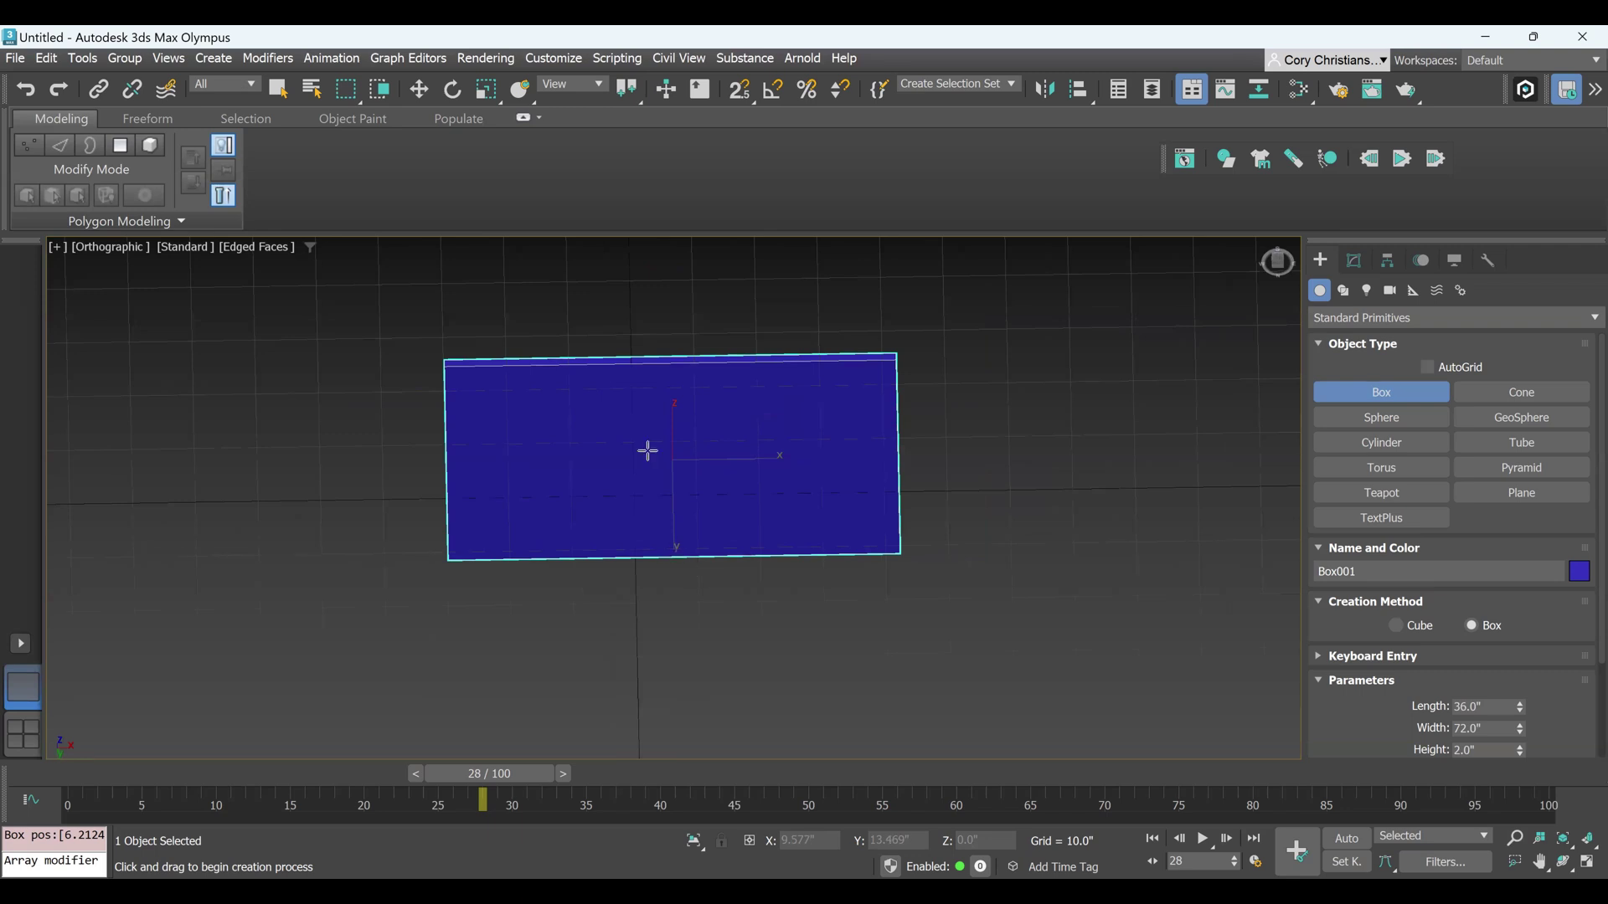
pyautogui.press('w')
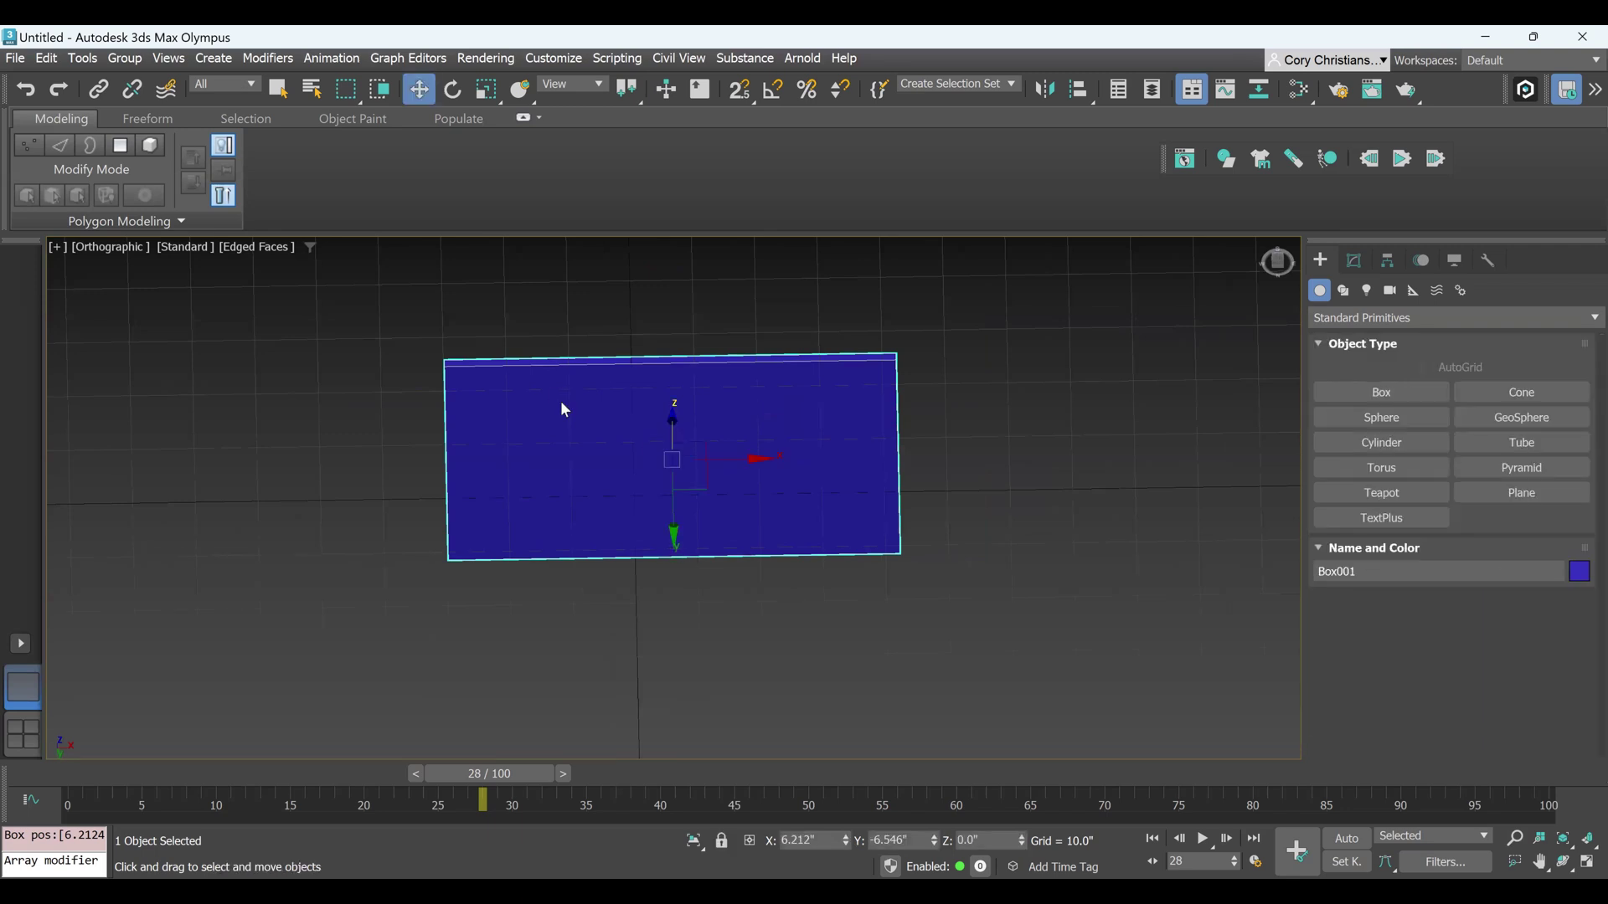
pyautogui.rightClick(563, 431)
pyautogui.moveTo(659, 709)
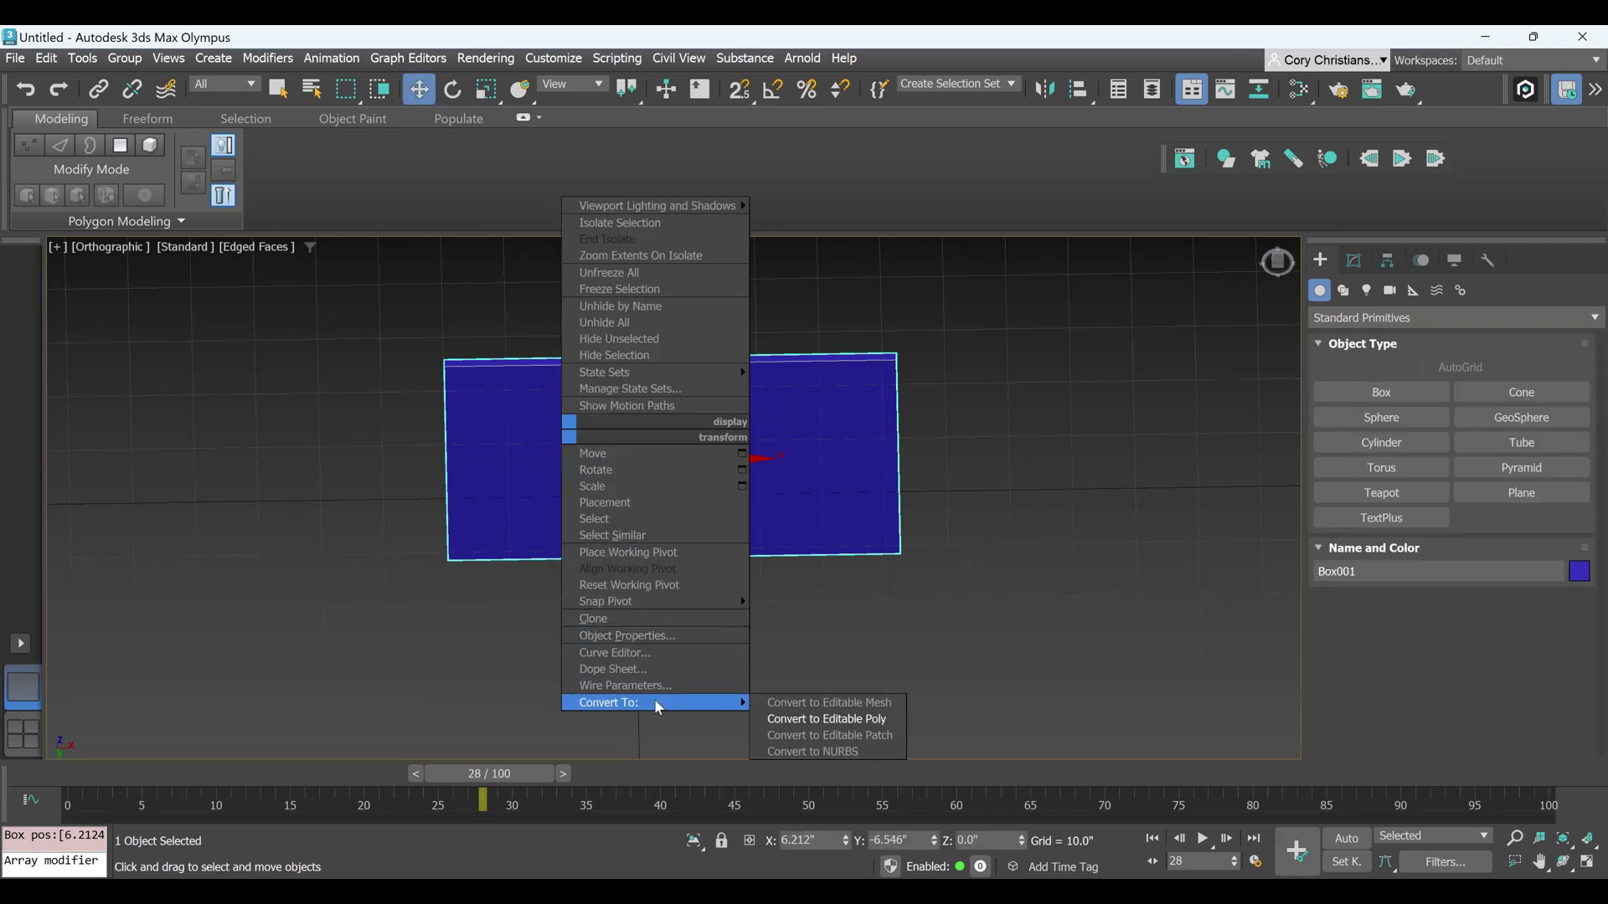
pyautogui.click(800, 722)
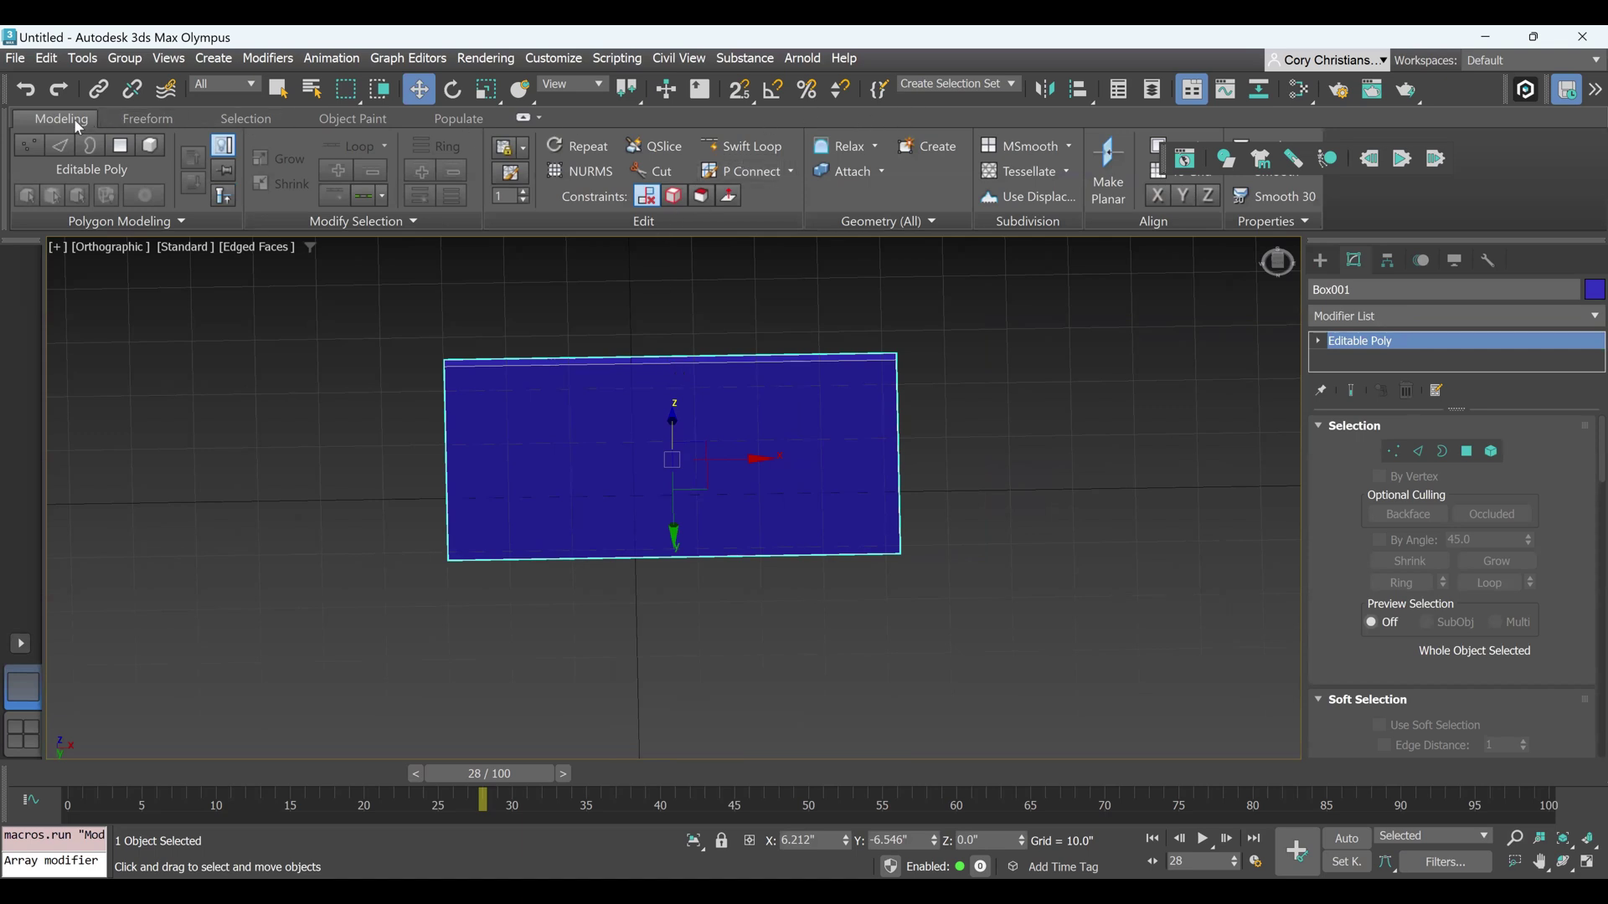
# Insert Swift Loop edge loops close to the right, left and bottom edges of the tabletop
pyautogui.click(756, 152)
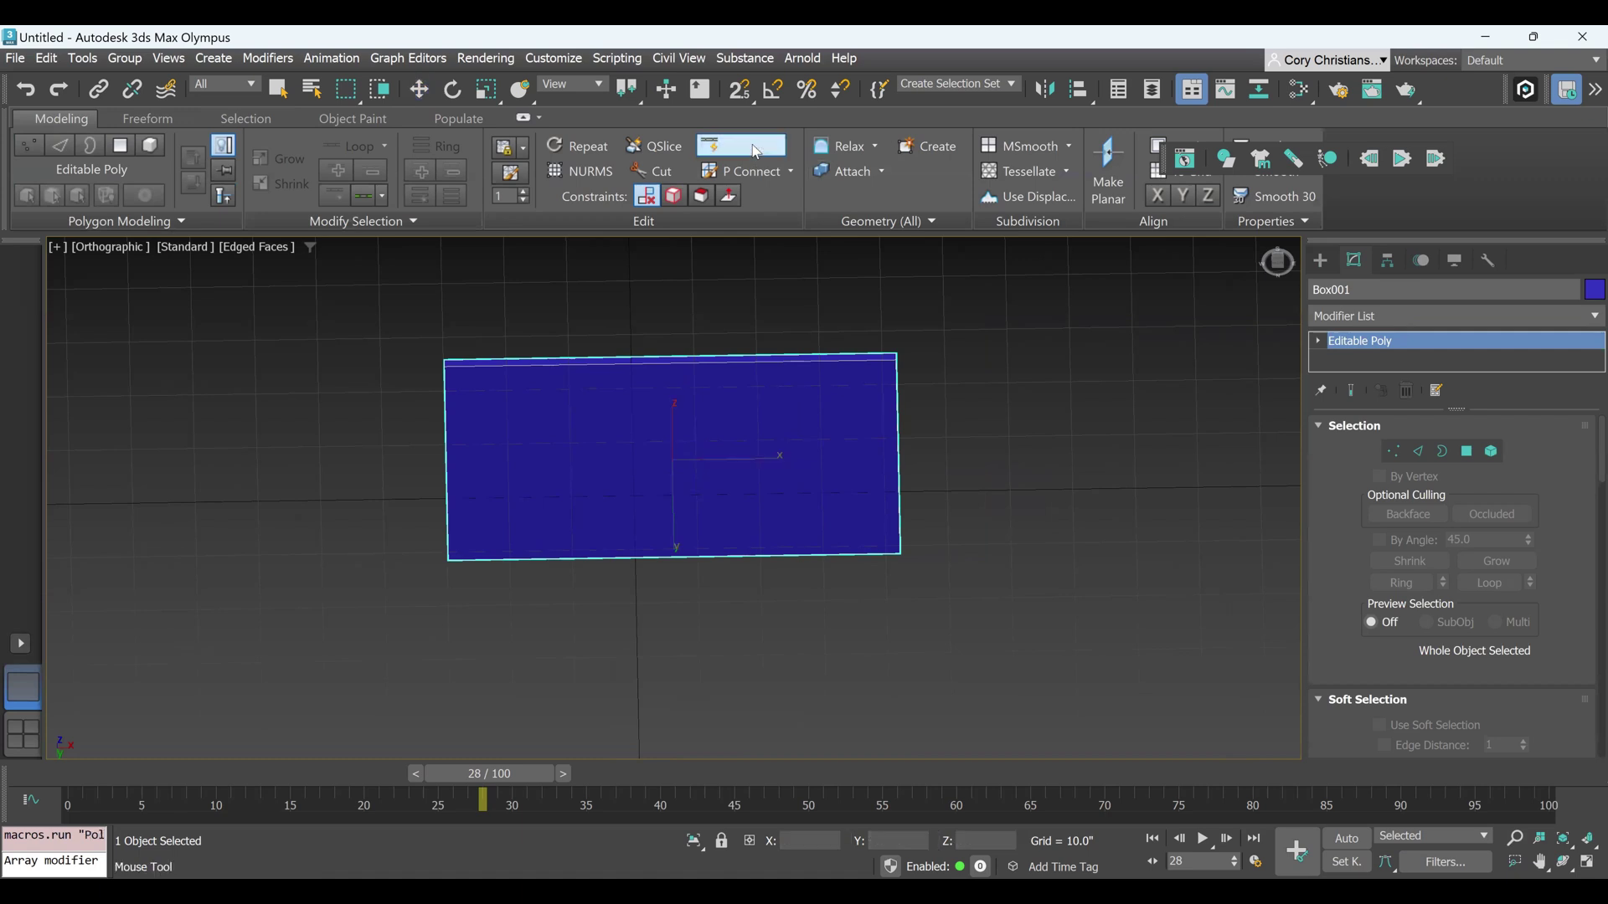
pyautogui.click(878, 364)
pyautogui.click(466, 365)
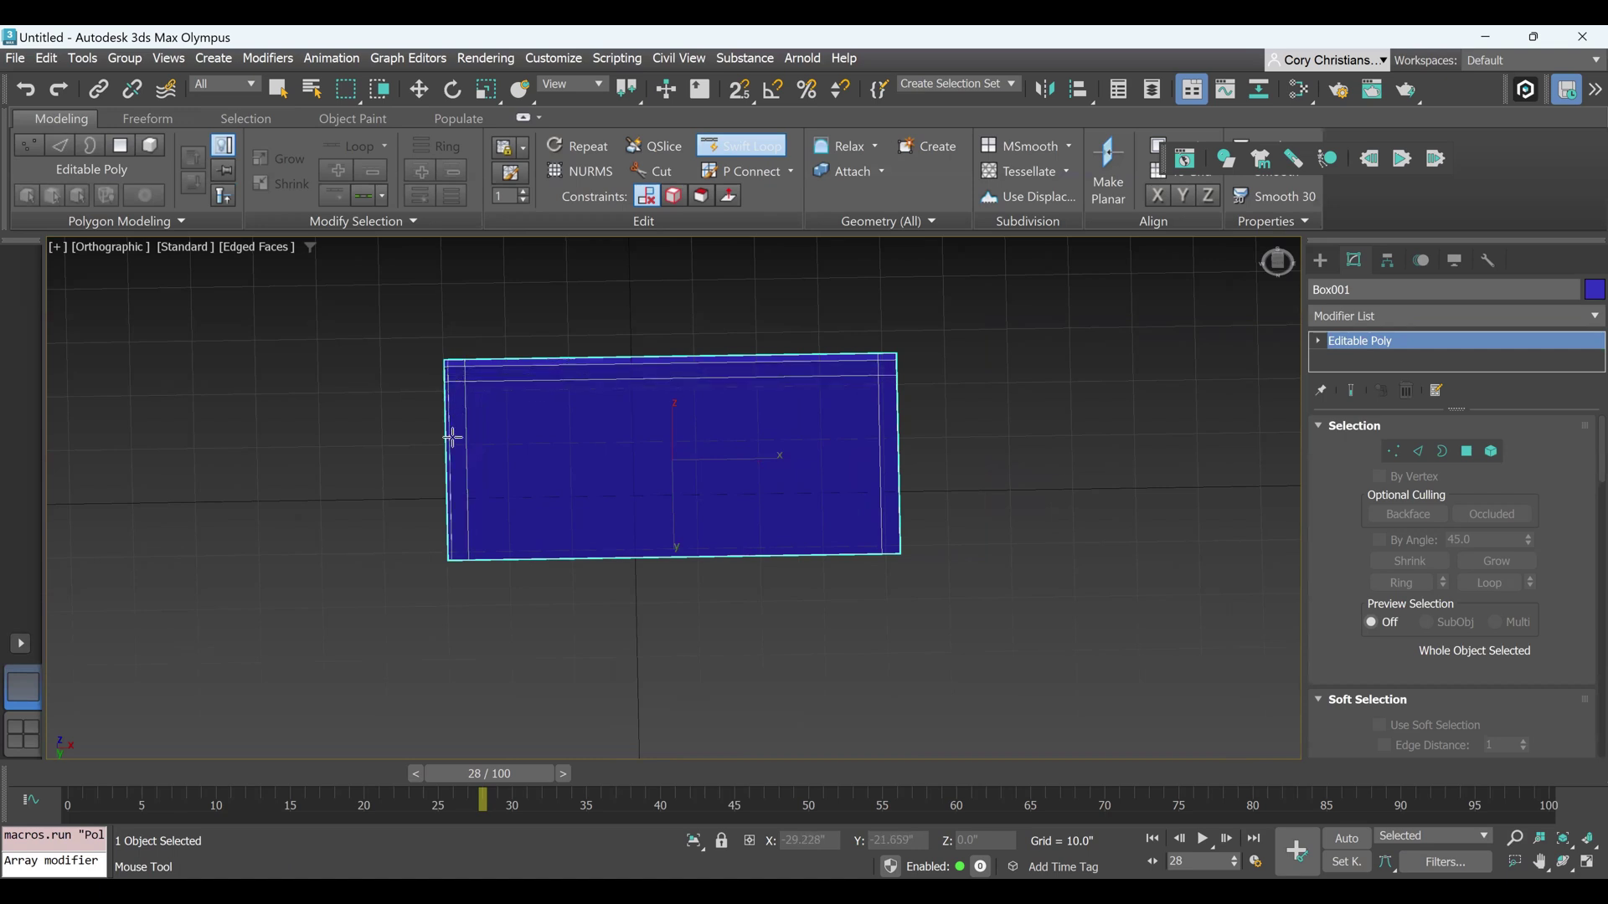
pyautogui.click(451, 546)
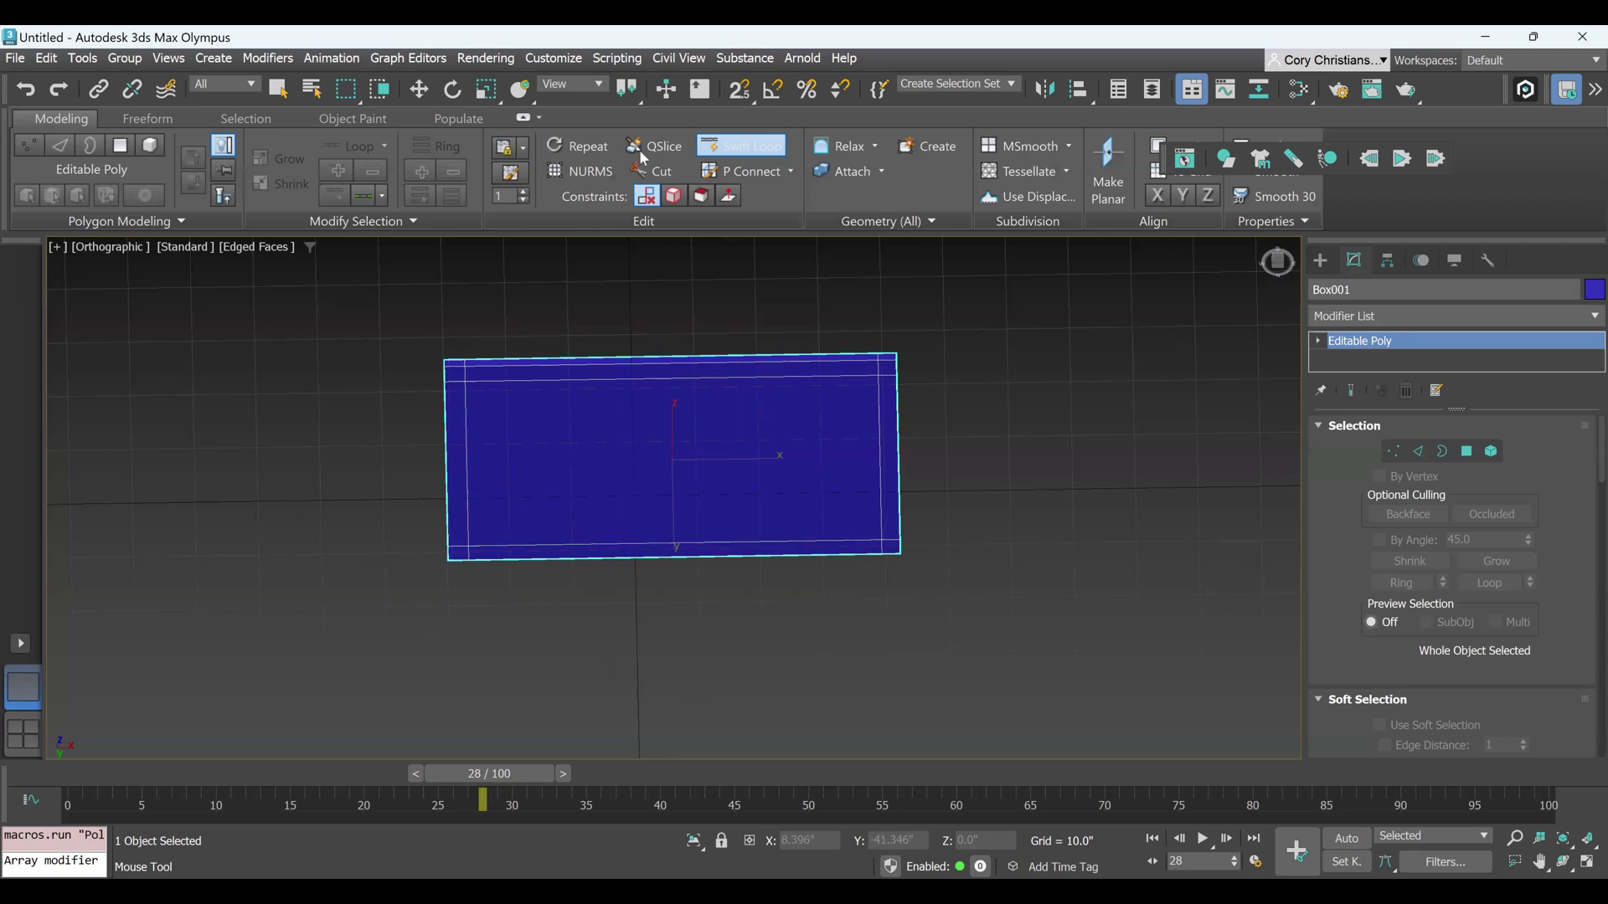
pyautogui.click(758, 150)
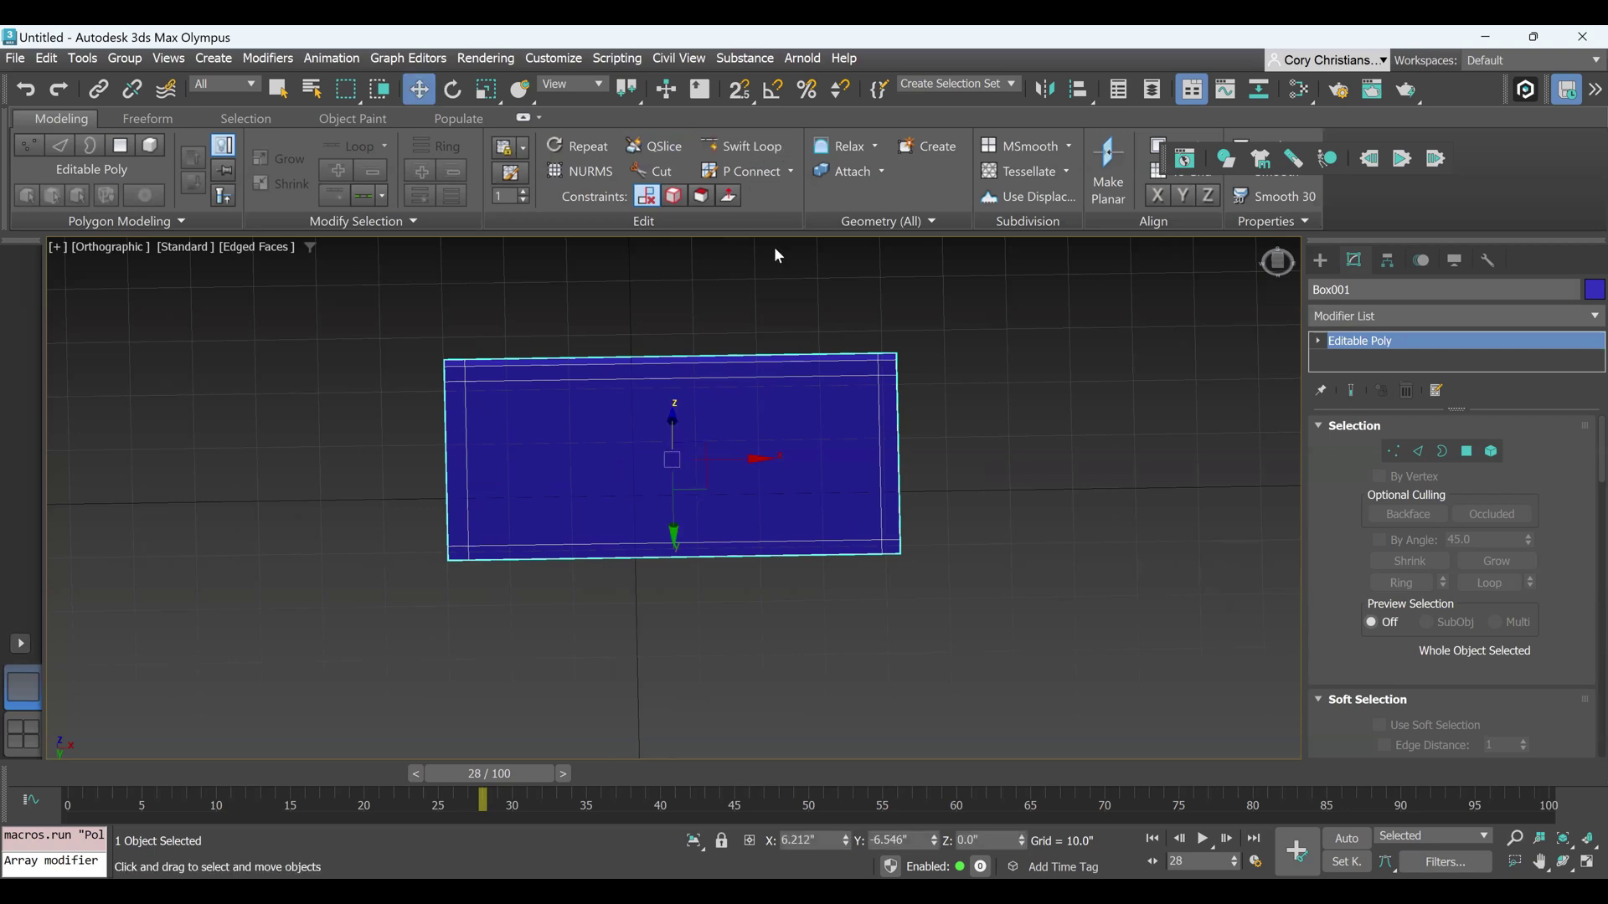
# Select the four corner polygons of the tabletop in Polygon mode
pyautogui.click(1467, 455)
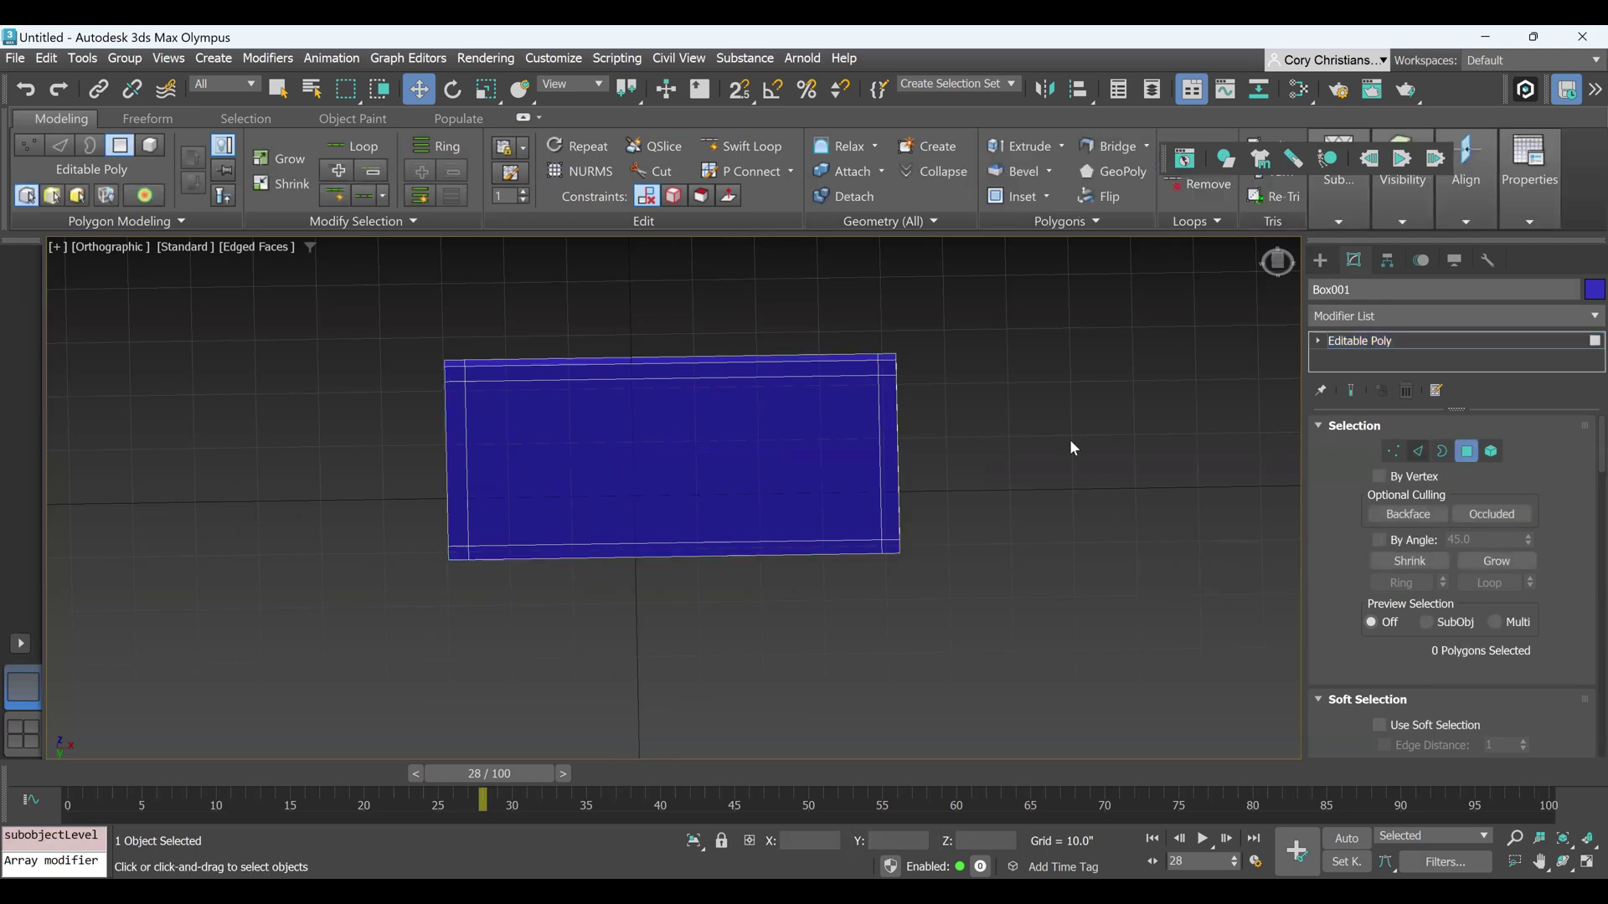
pyautogui.click(453, 374)
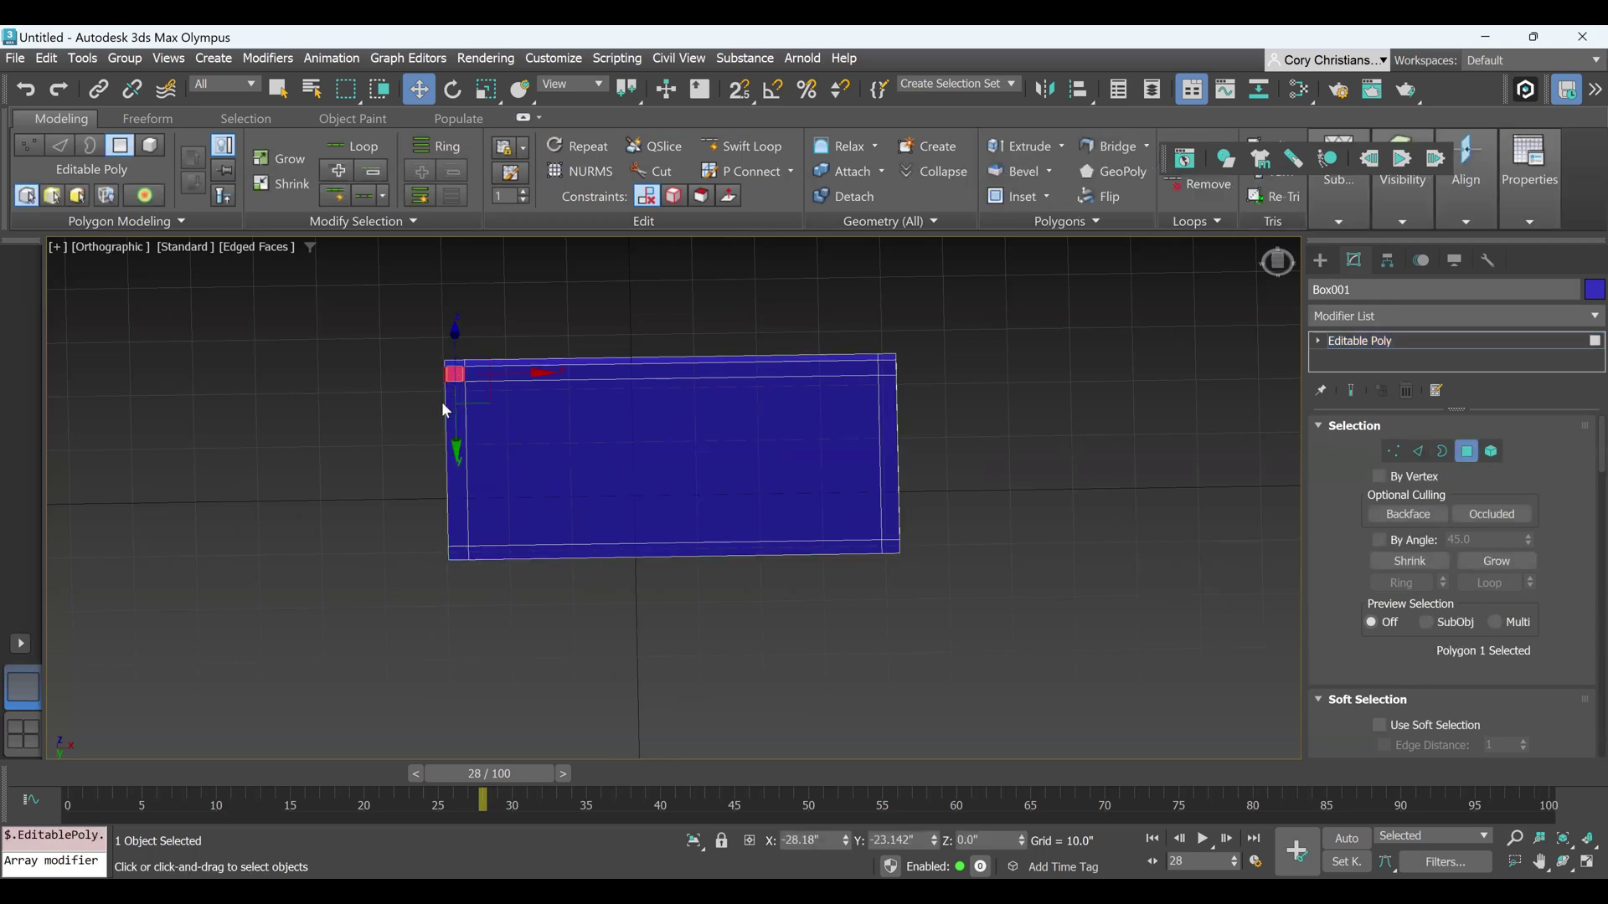
pyautogui.keyDown('ctrl'); pyautogui.click(460, 554); pyautogui.keyUp('ctrl')
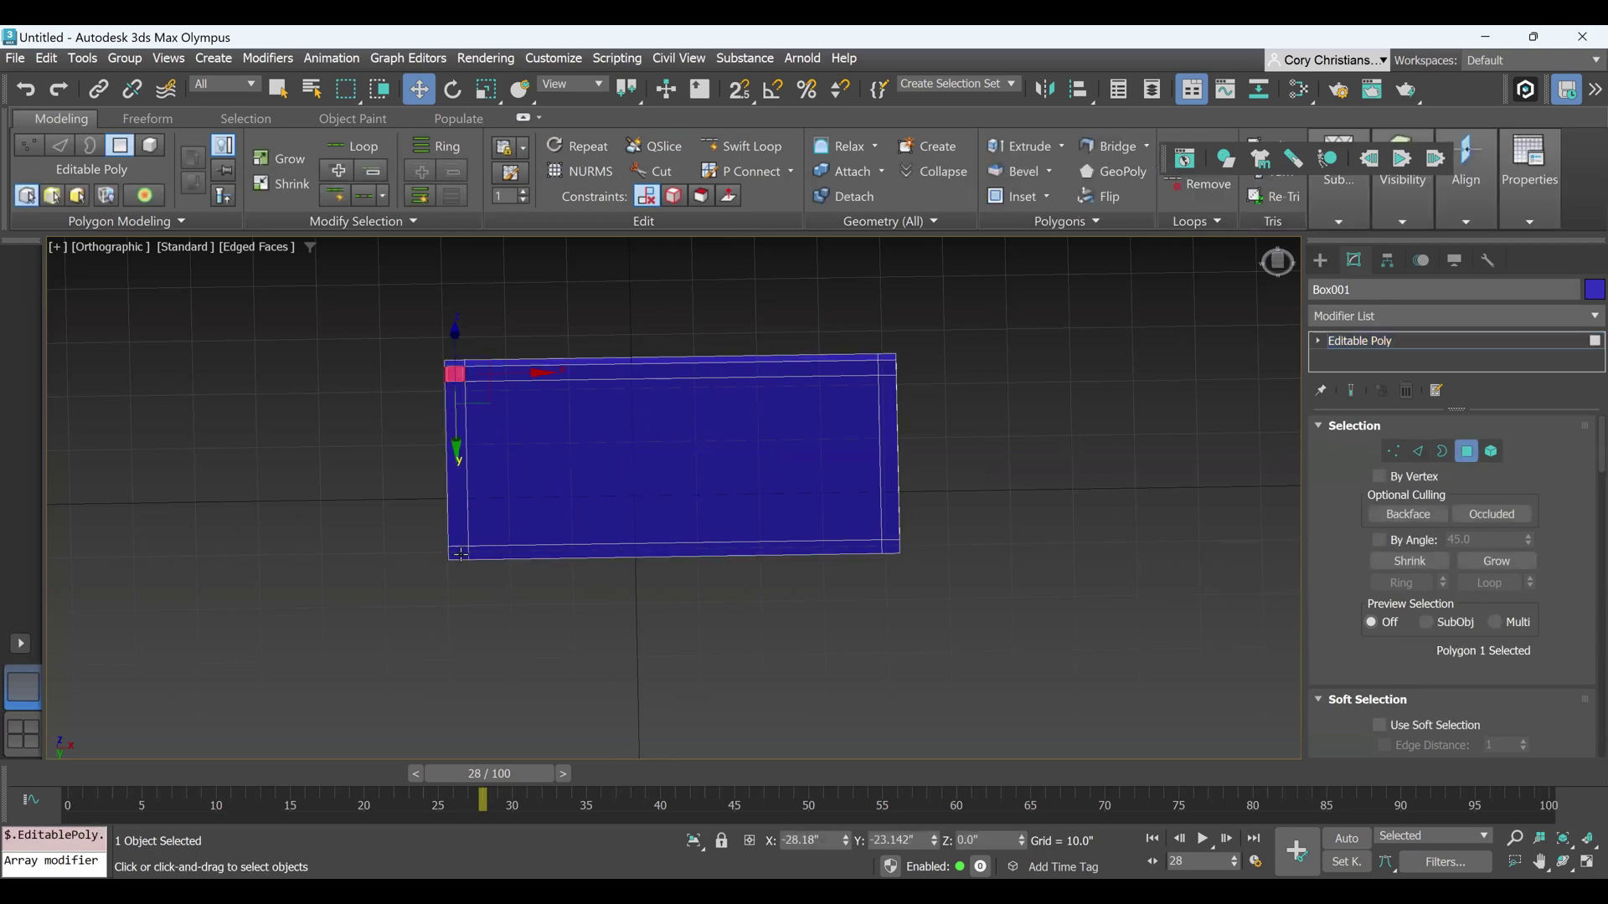
pyautogui.keyDown('ctrl'); pyautogui.click(890, 547); pyautogui.keyUp('ctrl')
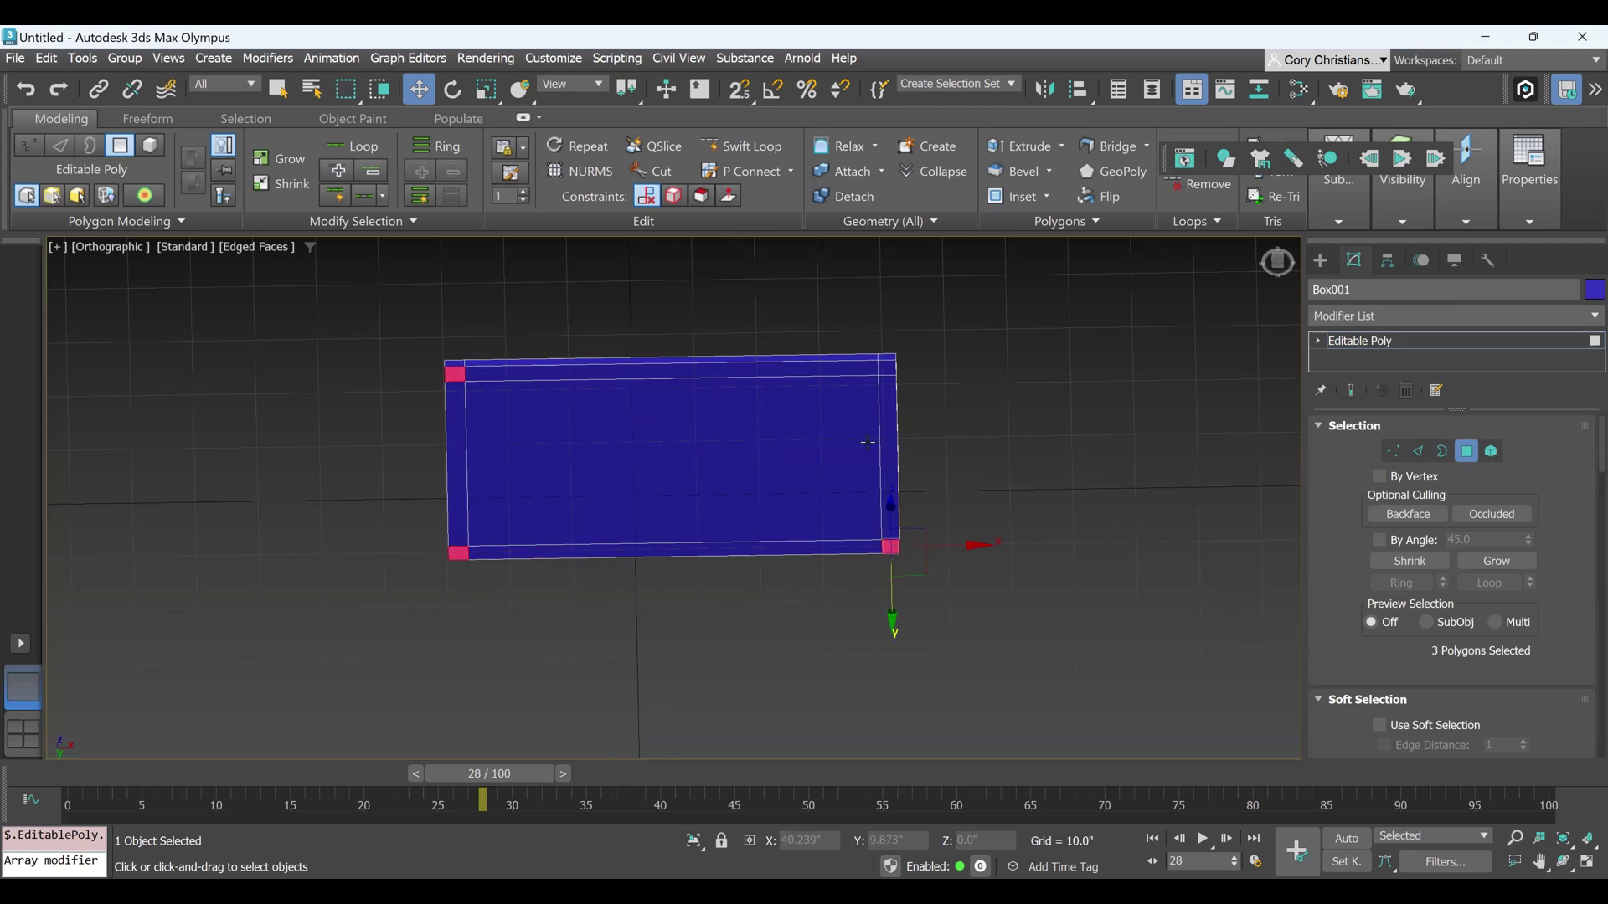
pyautogui.keyDown('ctrl'); pyautogui.click(884, 370); pyautogui.keyUp('ctrl')
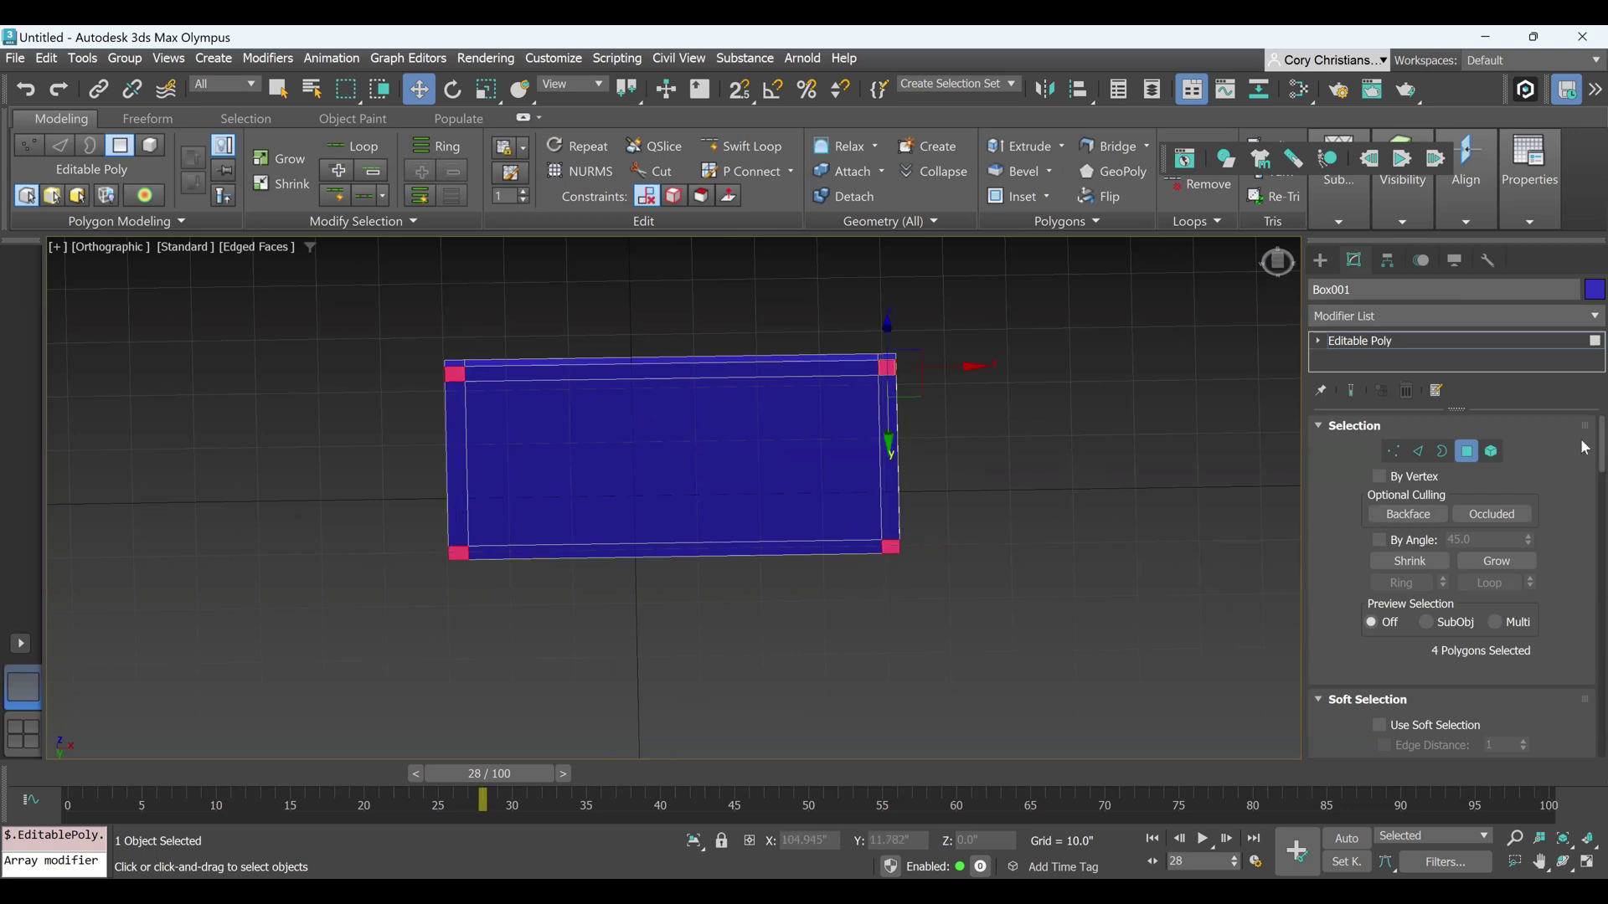
pyautogui.scroll(-8, 1583, 519)
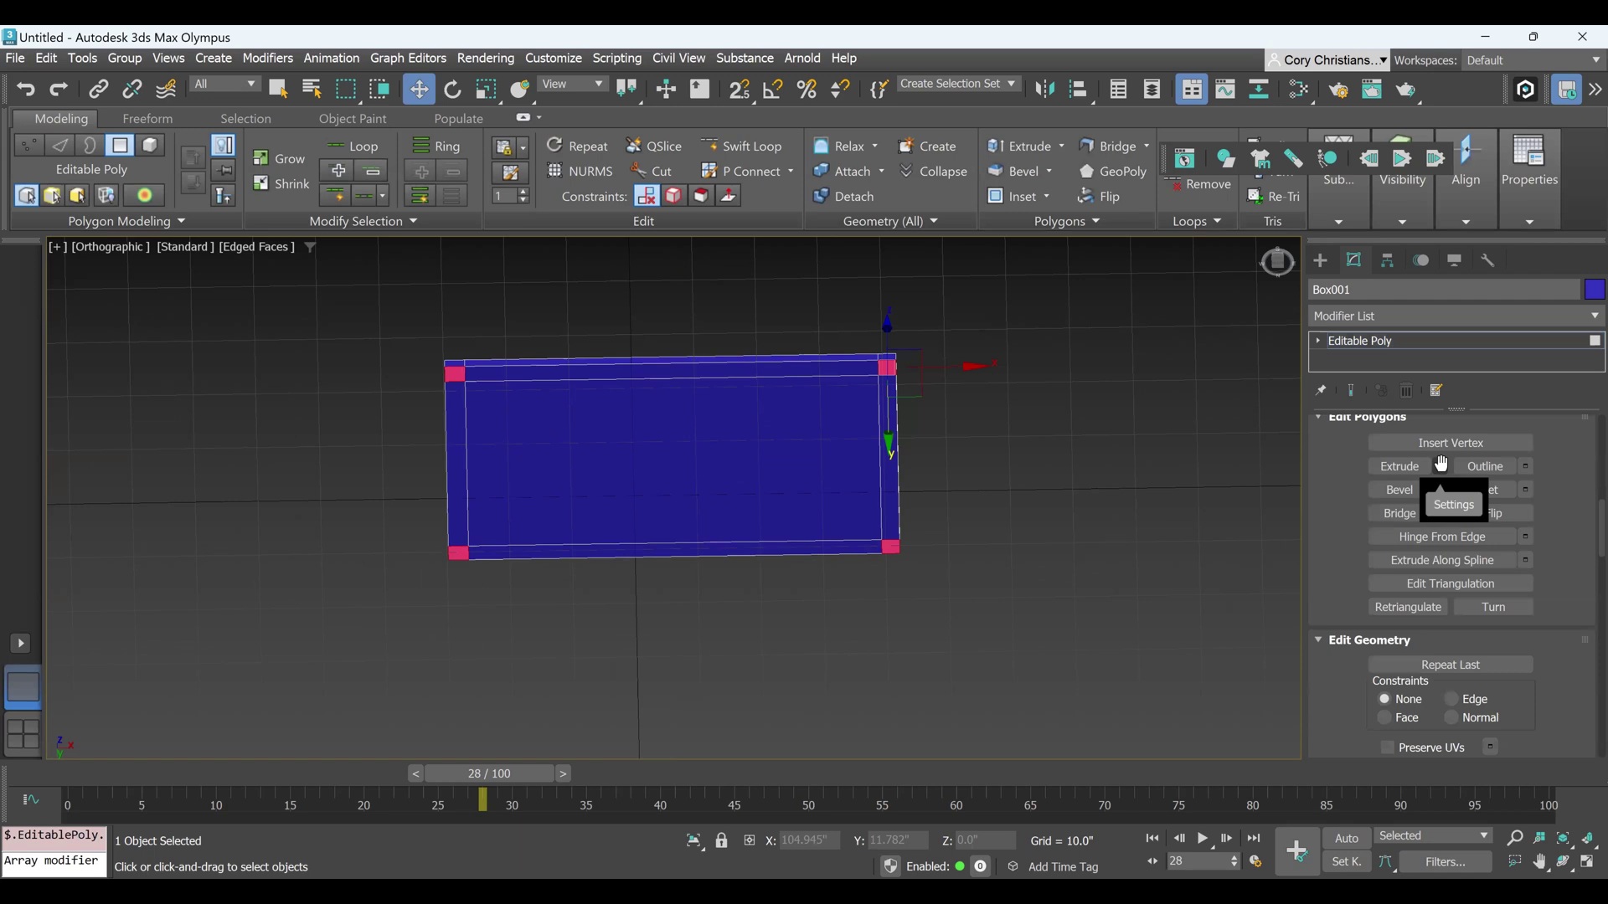
# Extrude the corner polygons downward to a height of 35.651 to form the legs
pyautogui.click(1441, 466)
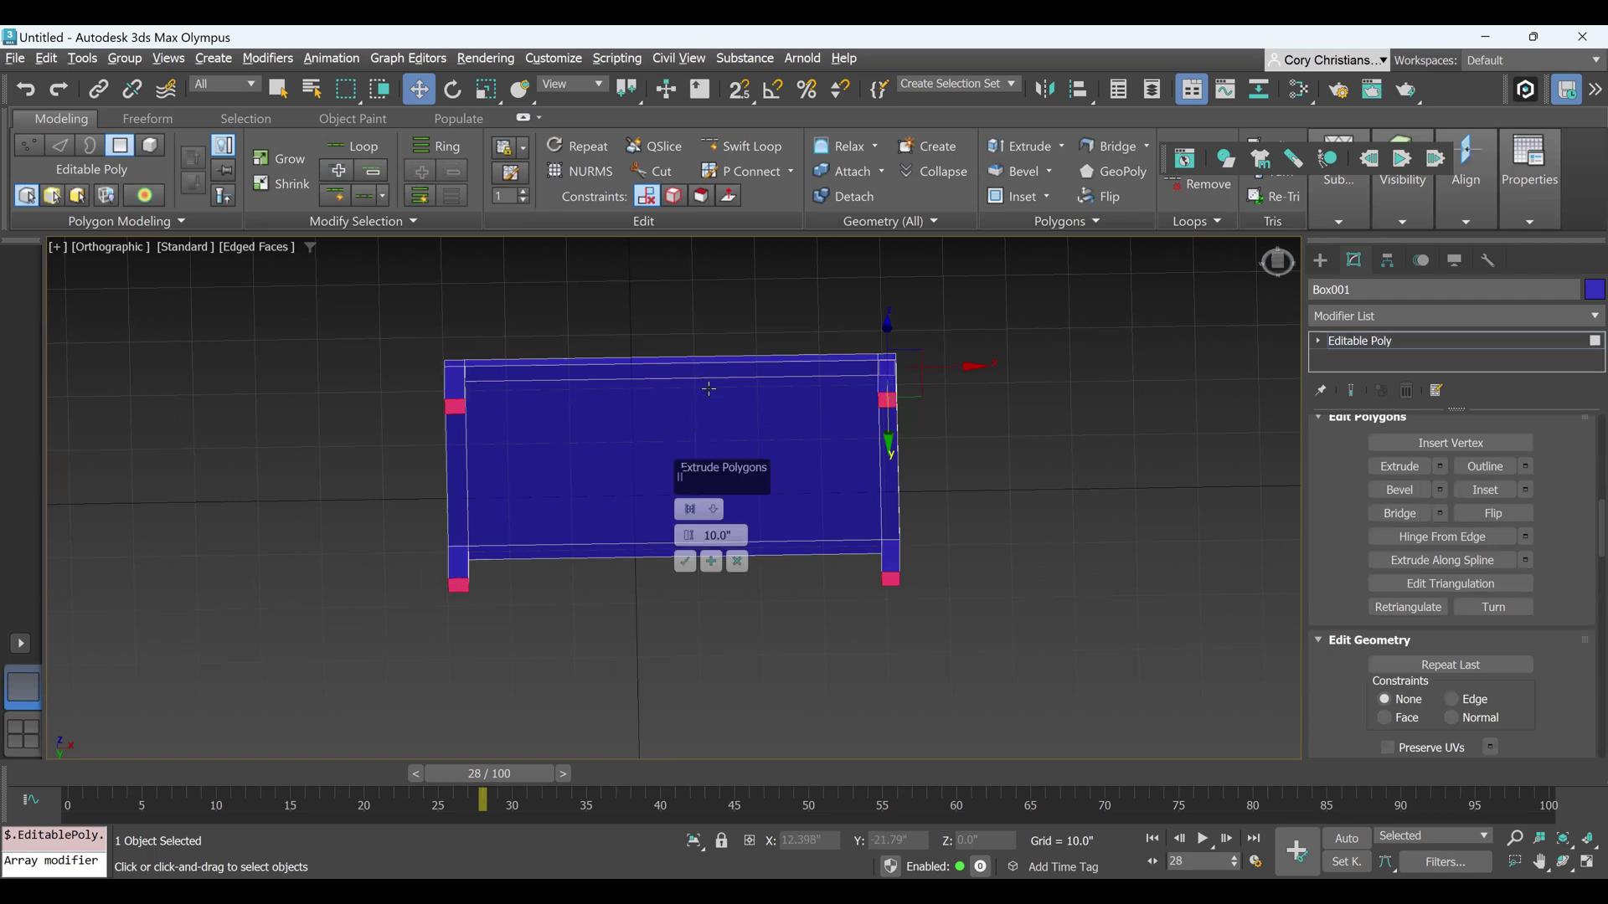
pyautogui.keyDown('alt'); pyautogui.moveTo(709, 419); pyautogui.dragTo(712, 579, button='middle'); pyautogui.keyUp('alt')
pyautogui.moveTo(688, 535); pyautogui.dragTo(695, 379)
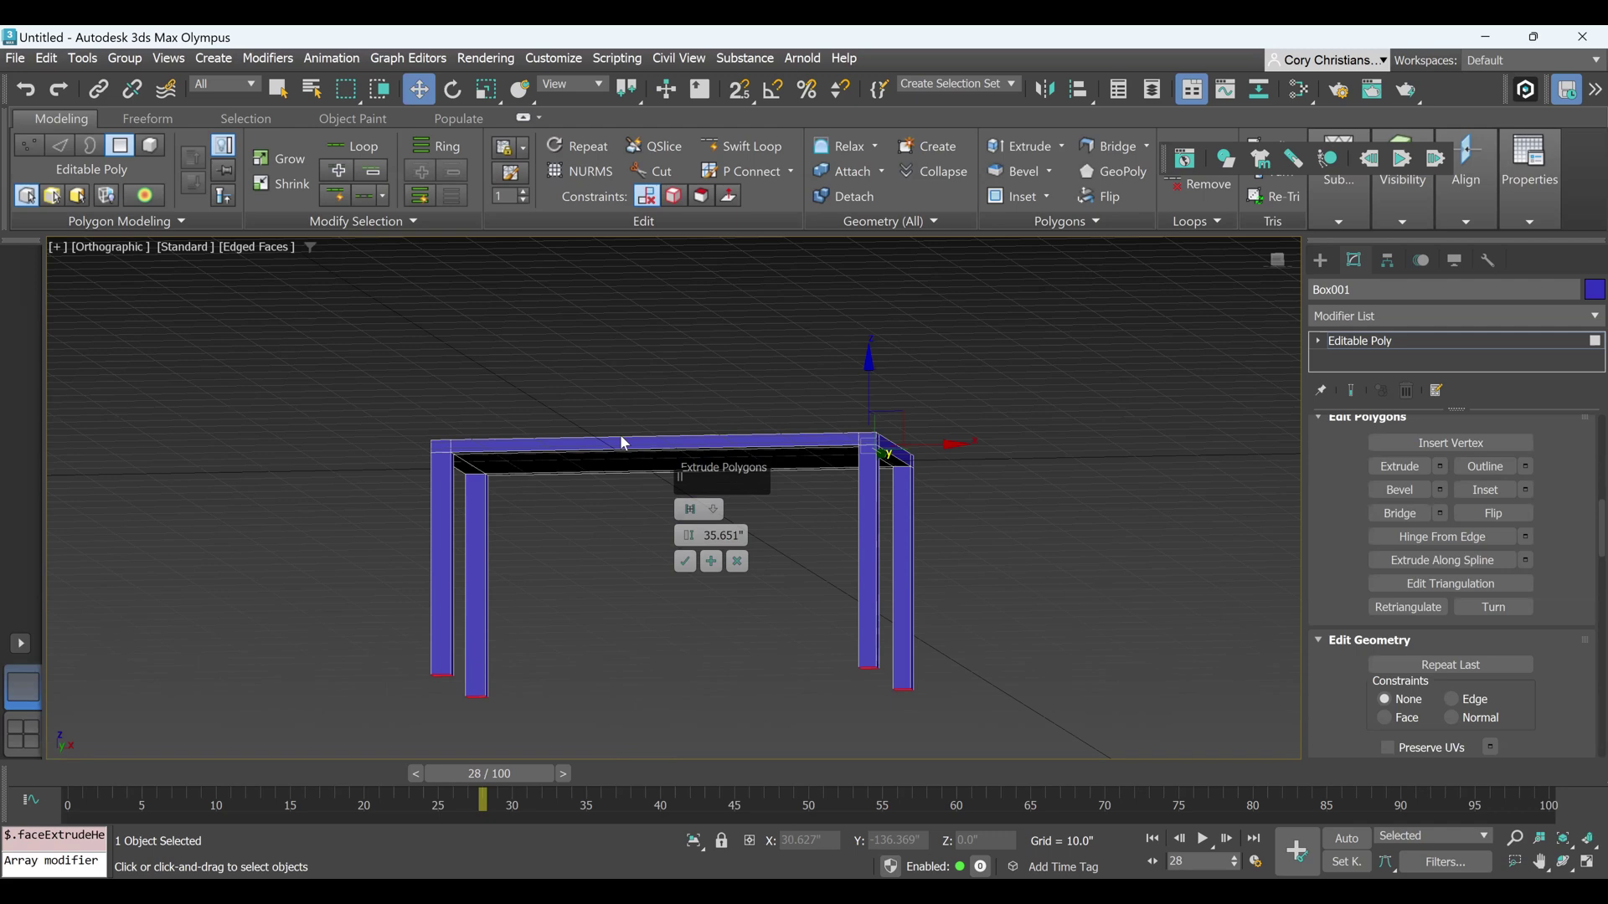
# Confirm the leg extrusion and raise the table 36.244 units so its legs rest on the grid
pyautogui.click(685, 563)
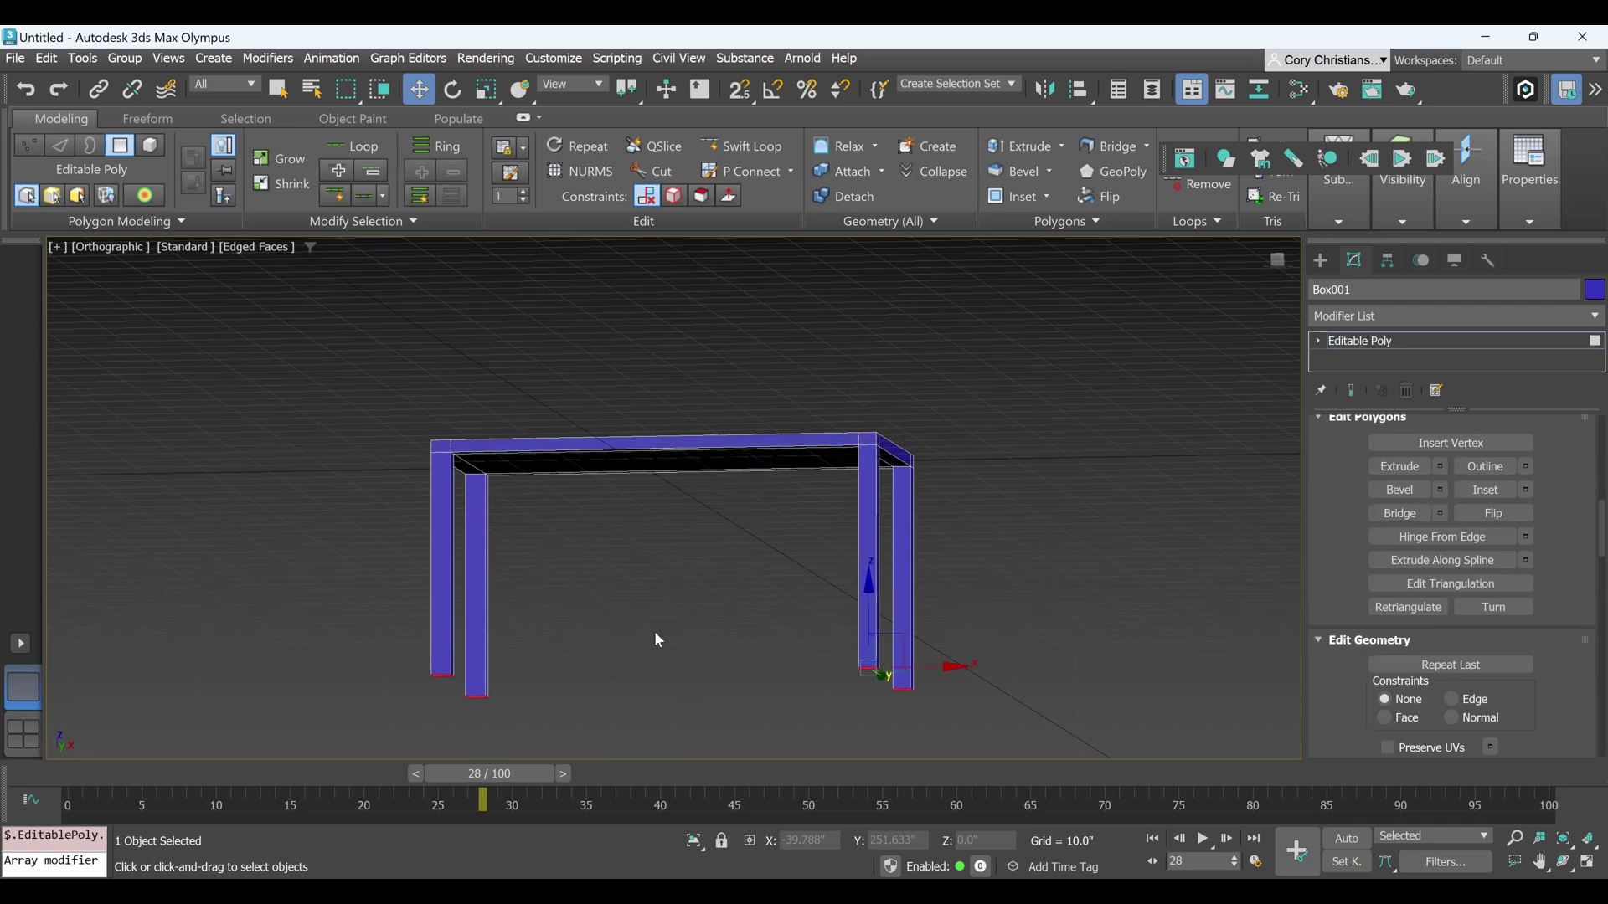
pyautogui.press('f')
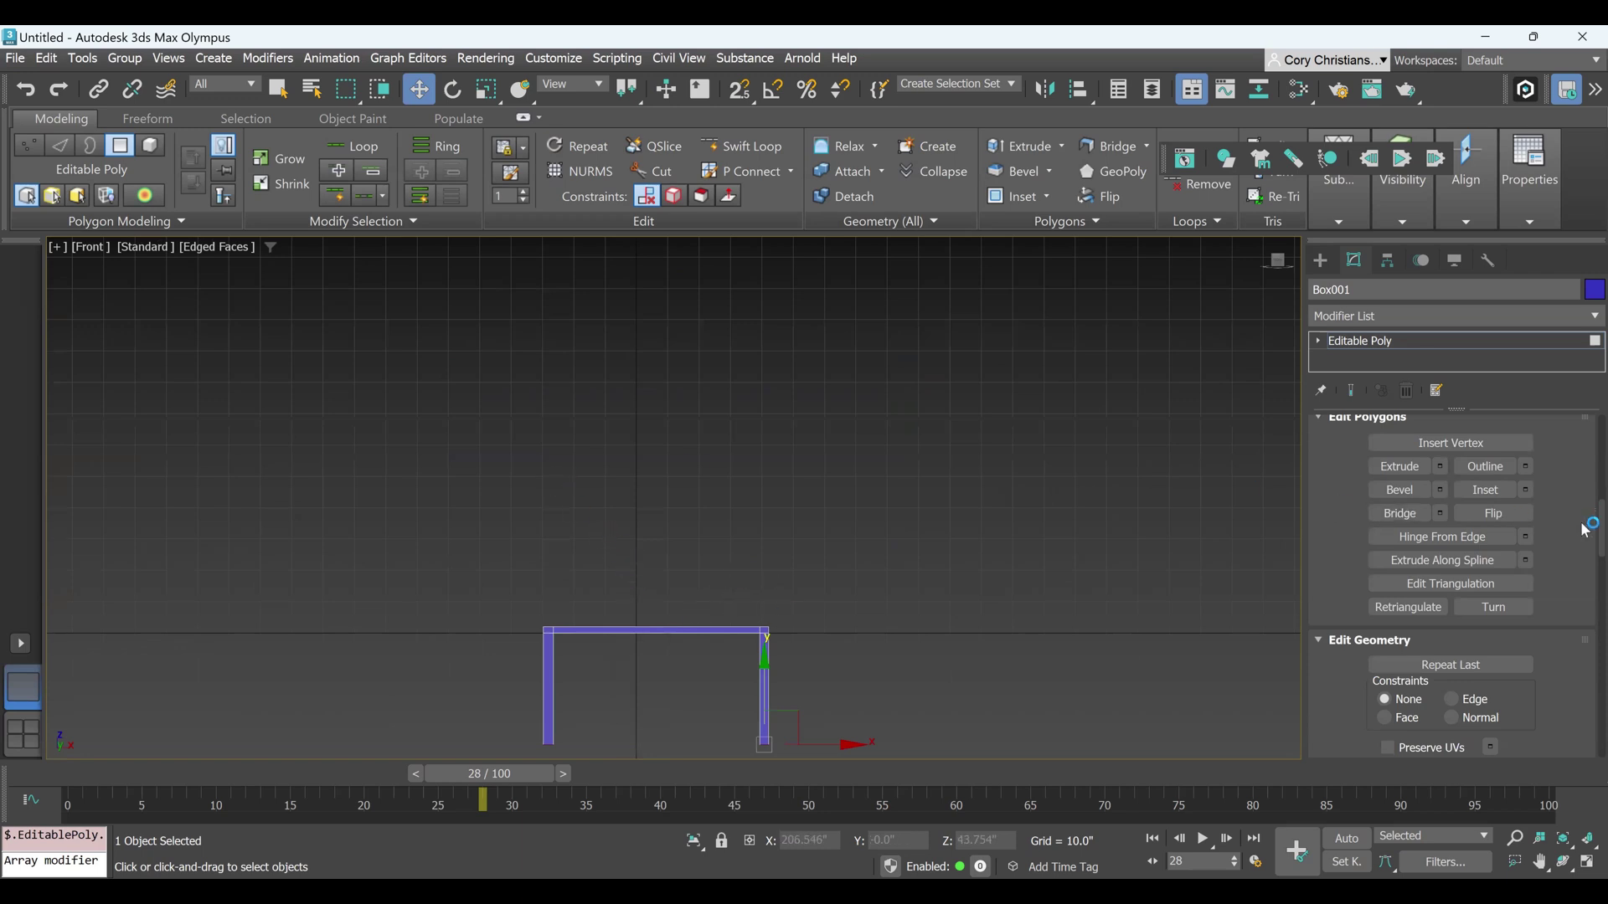
pyautogui.moveTo(1588, 524); pyautogui.dragTo(1585, 444)
pyautogui.scroll(1, 1585, 444)
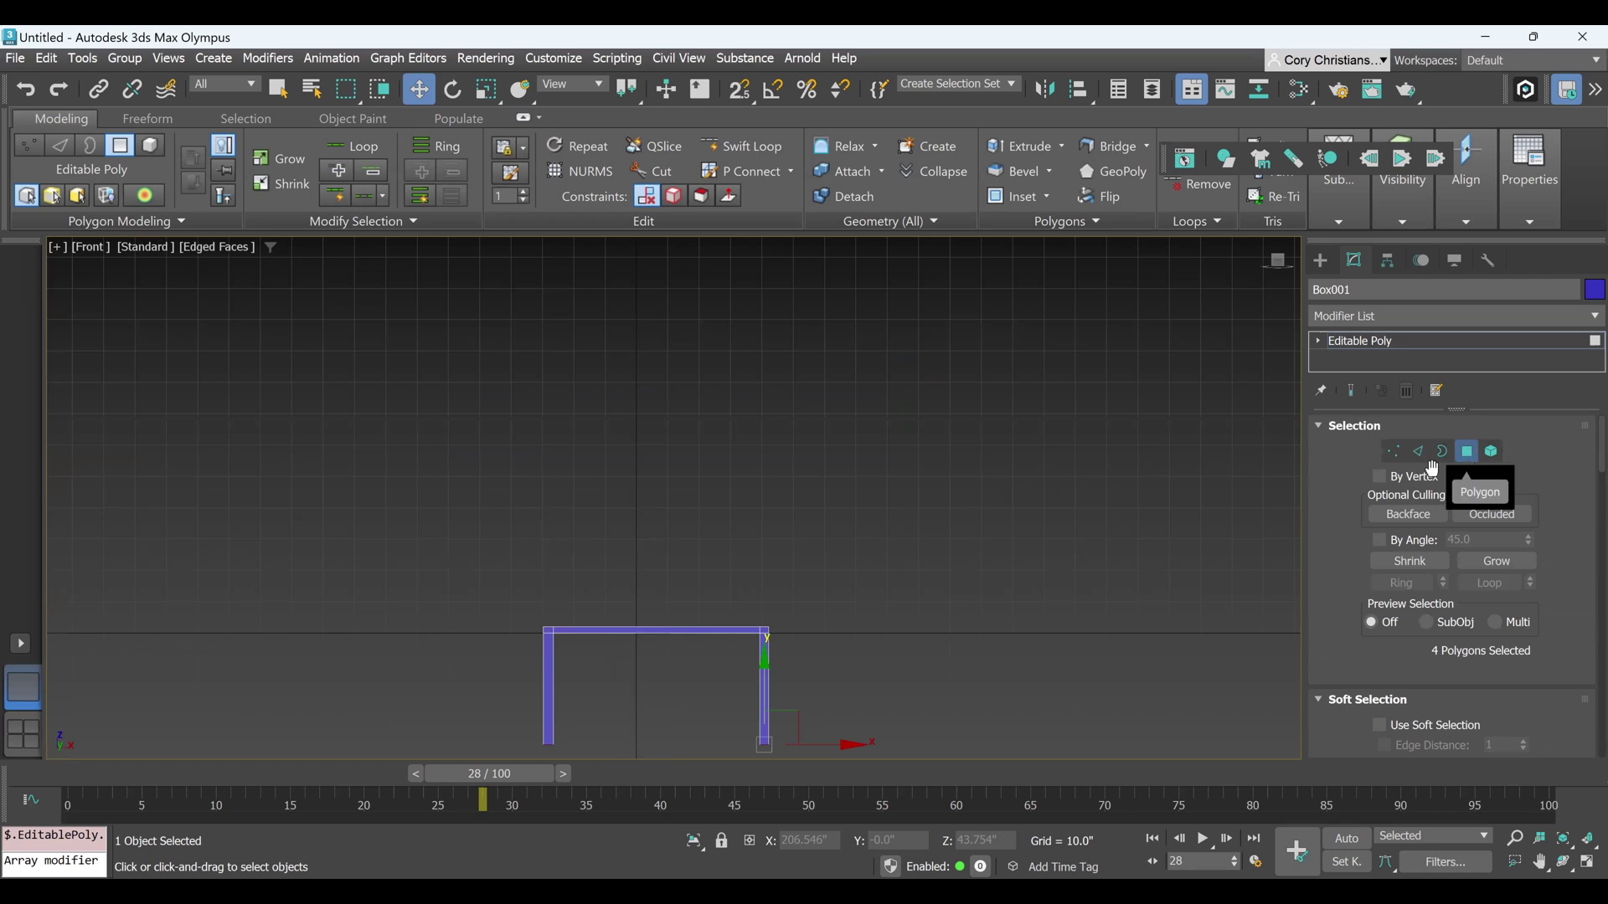
pyautogui.press('6')
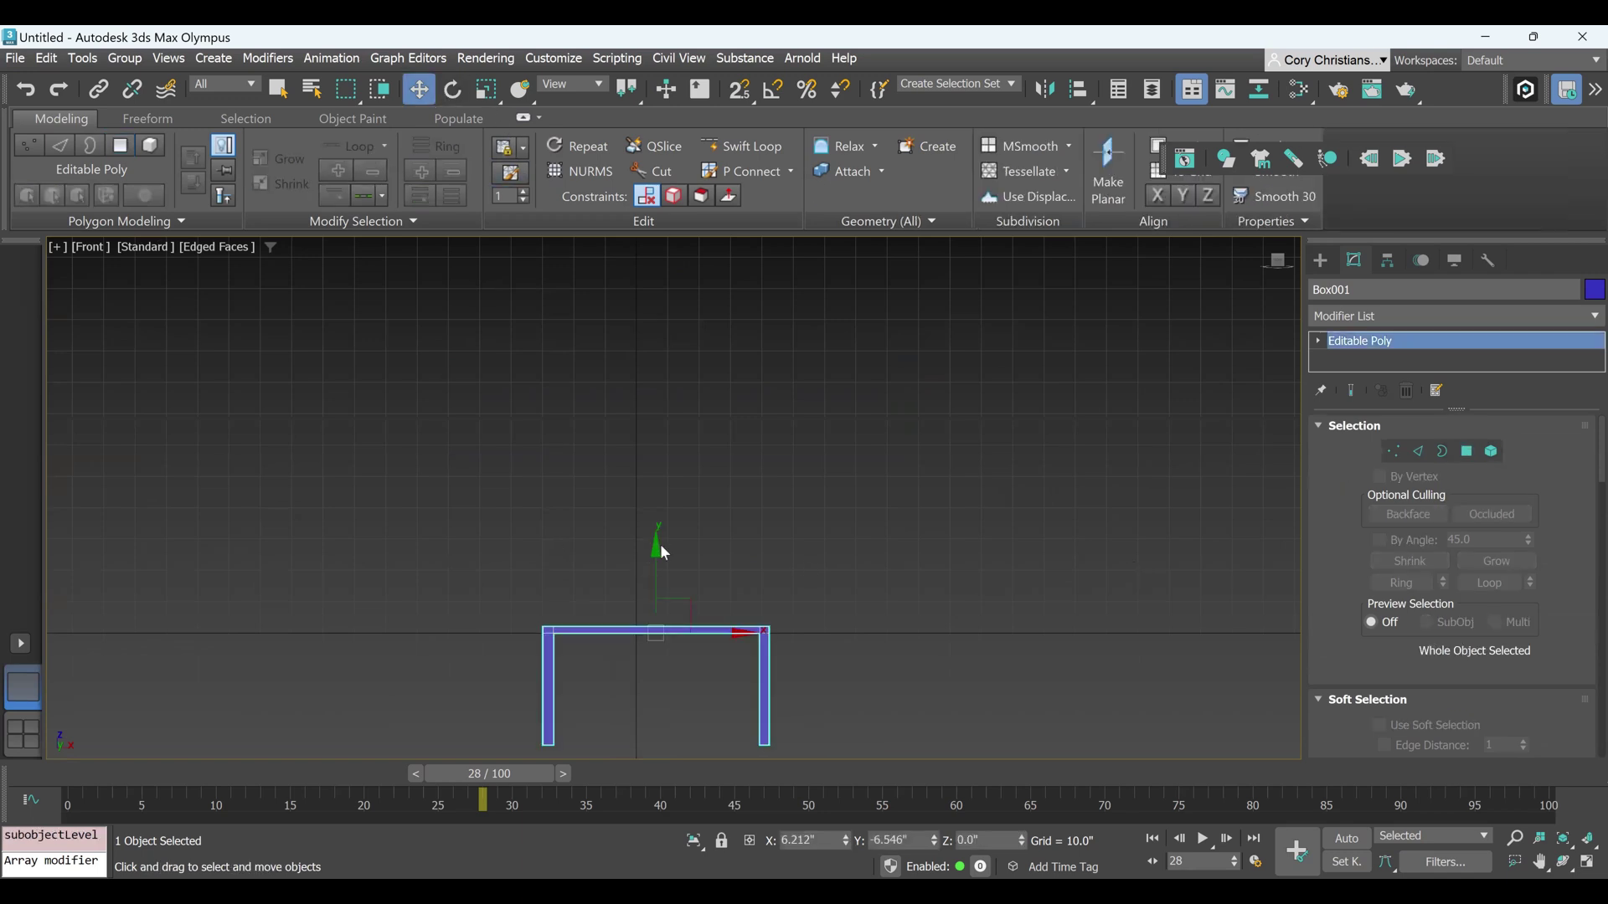
pyautogui.moveTo(654, 551); pyautogui.dragTo(667, 436)
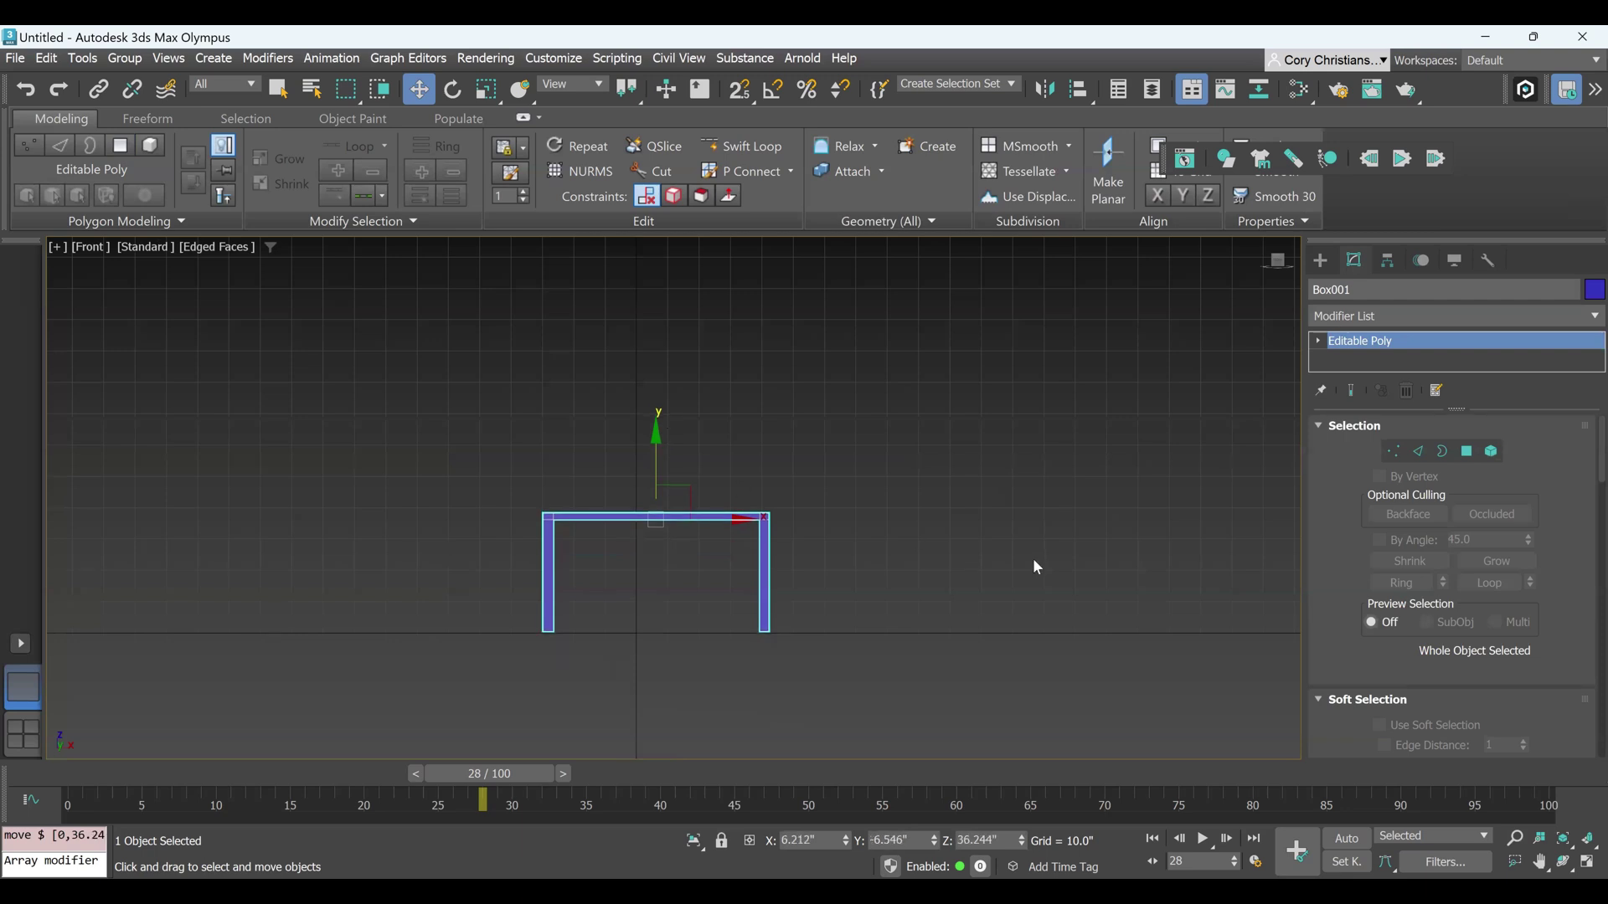
pyautogui.click(869, 458)
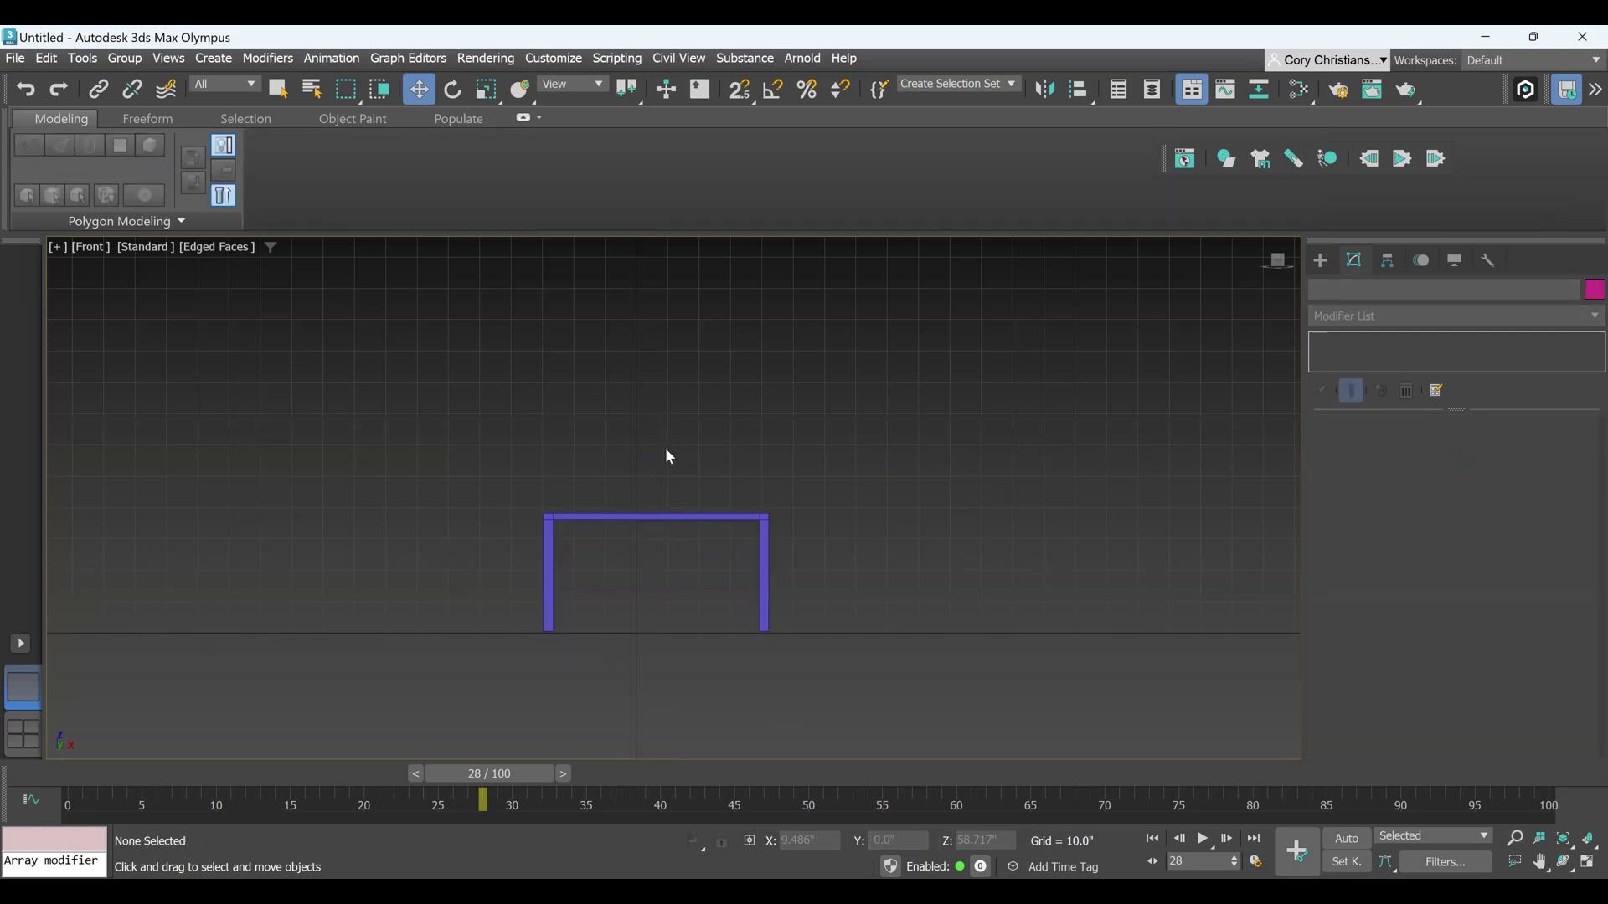
# In the Top view, draw Plane001 about 56.246 by 101.403, larger than the table
pyautogui.press('t')
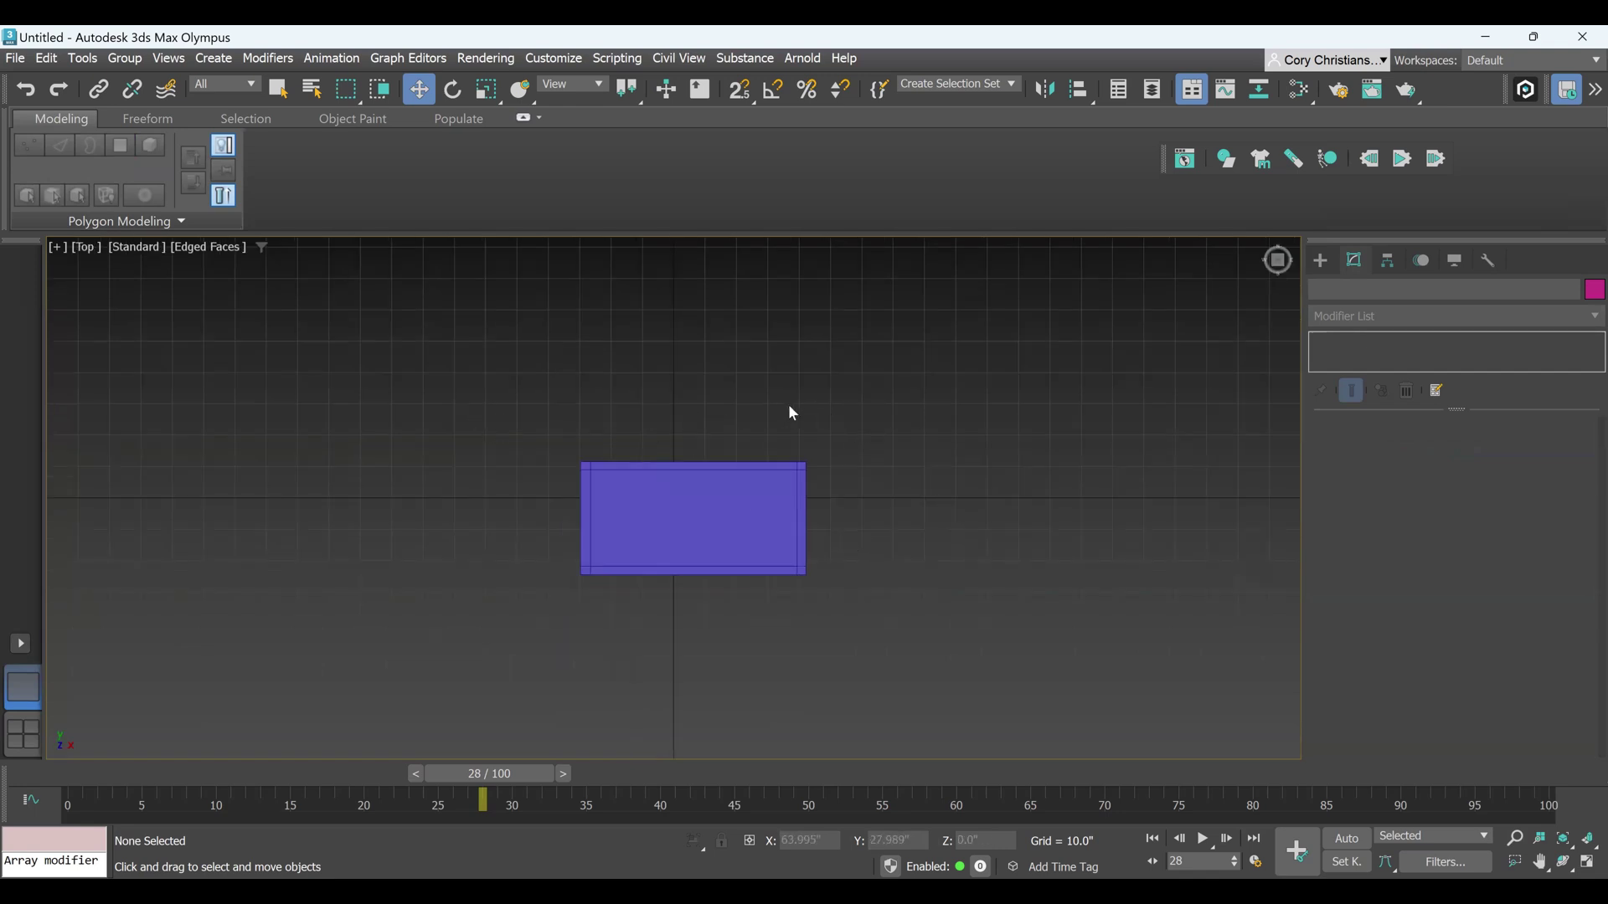
pyautogui.click(1321, 261)
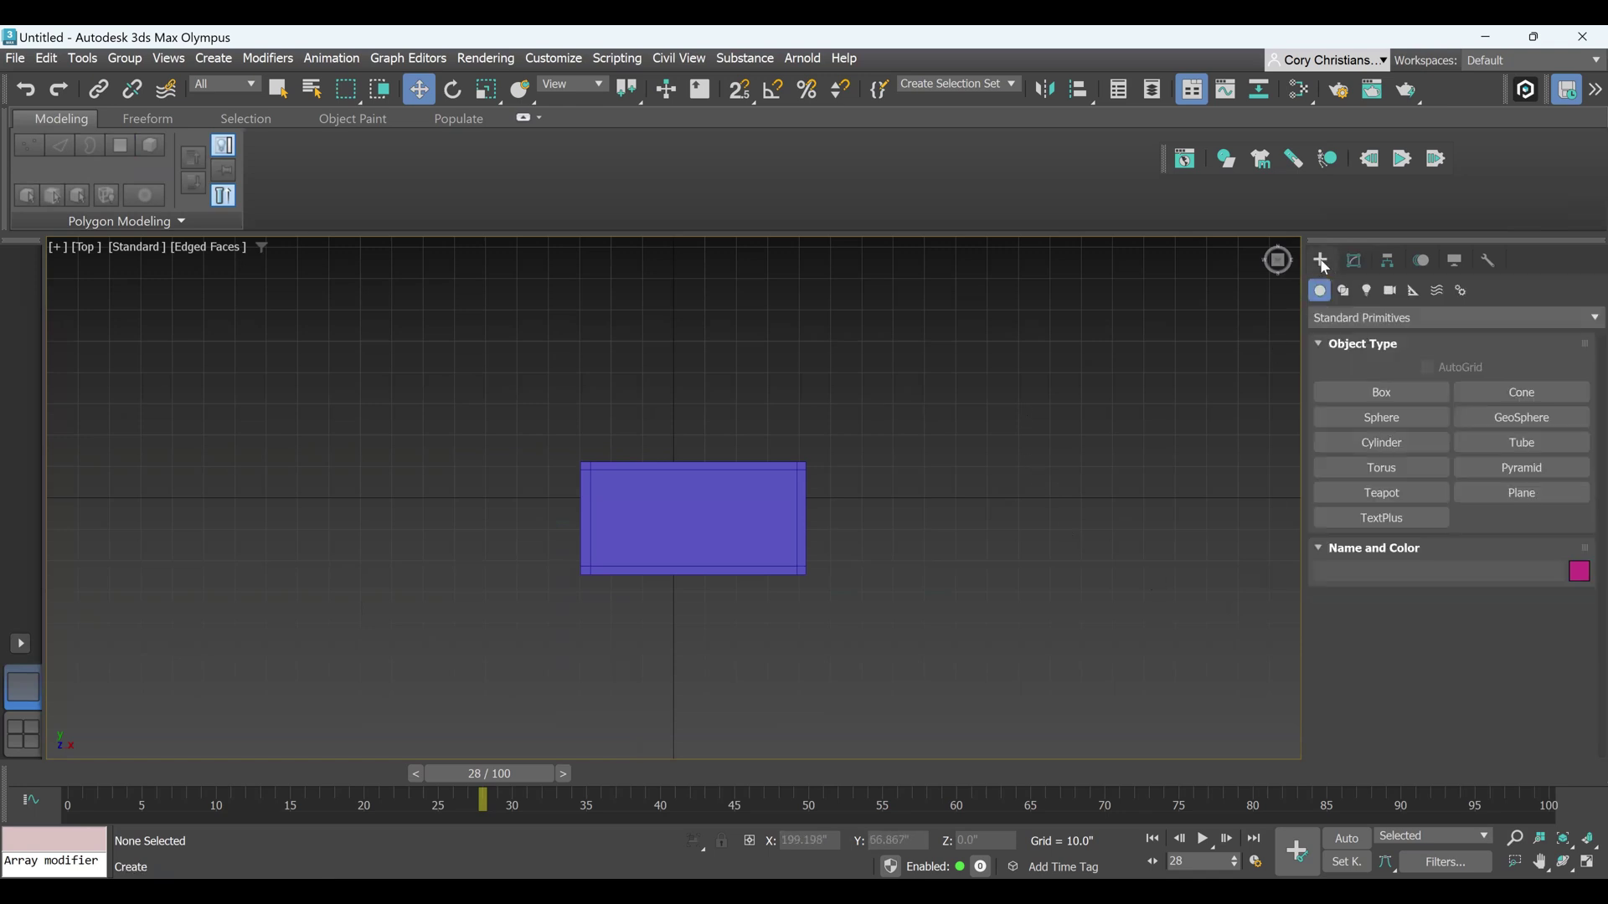
pyautogui.click(1551, 492)
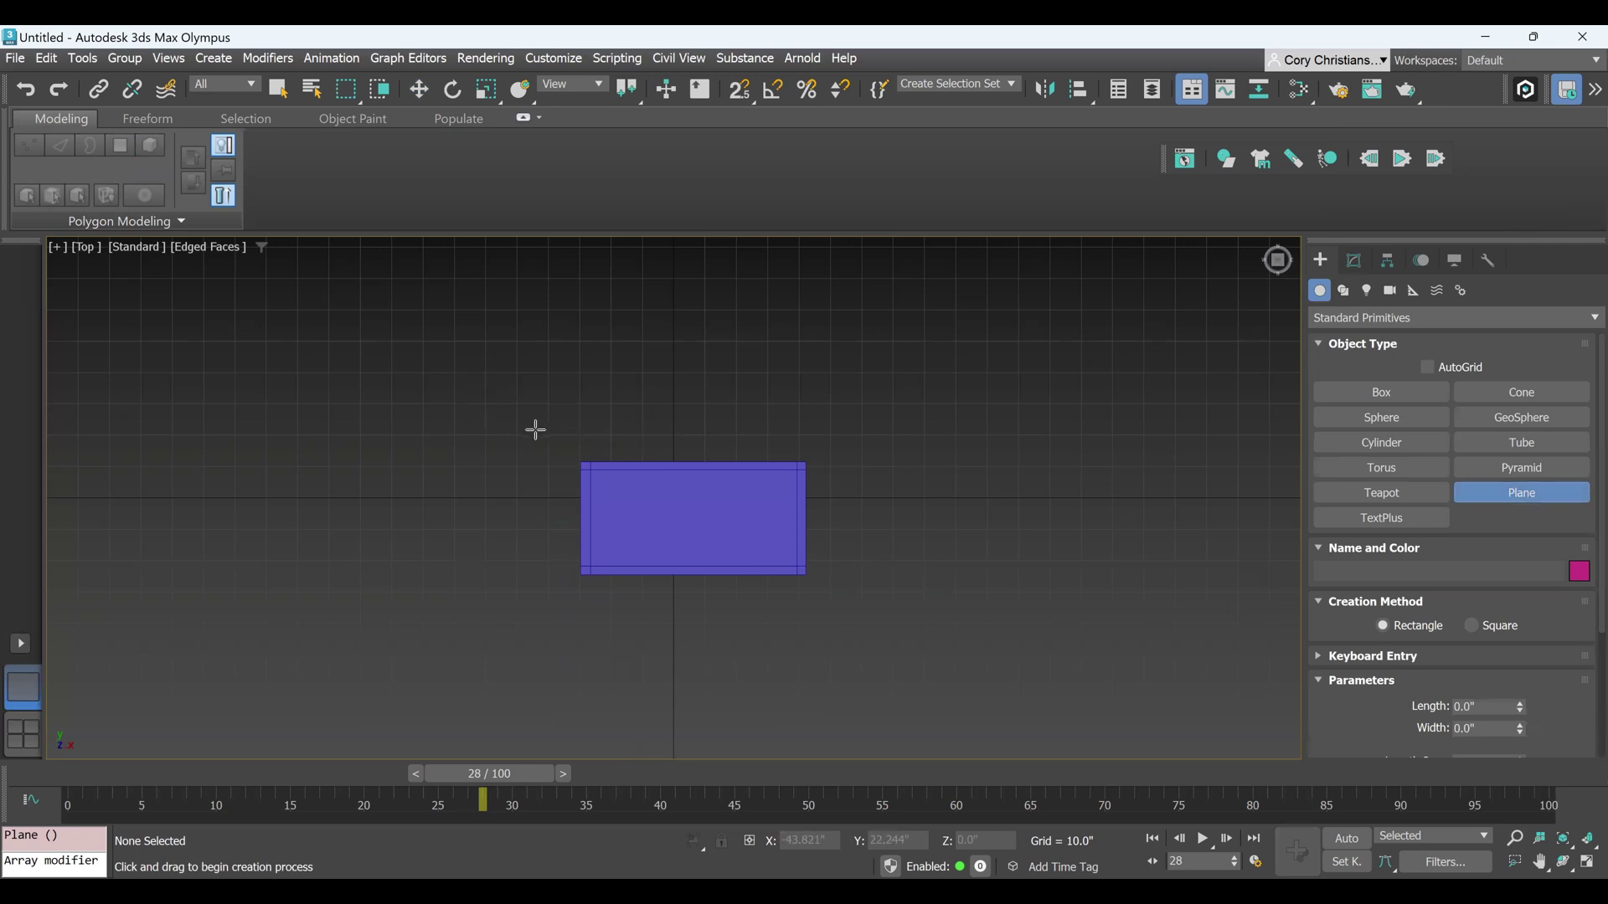
pyautogui.moveTo(532, 432); pyautogui.dragTo(851, 609)
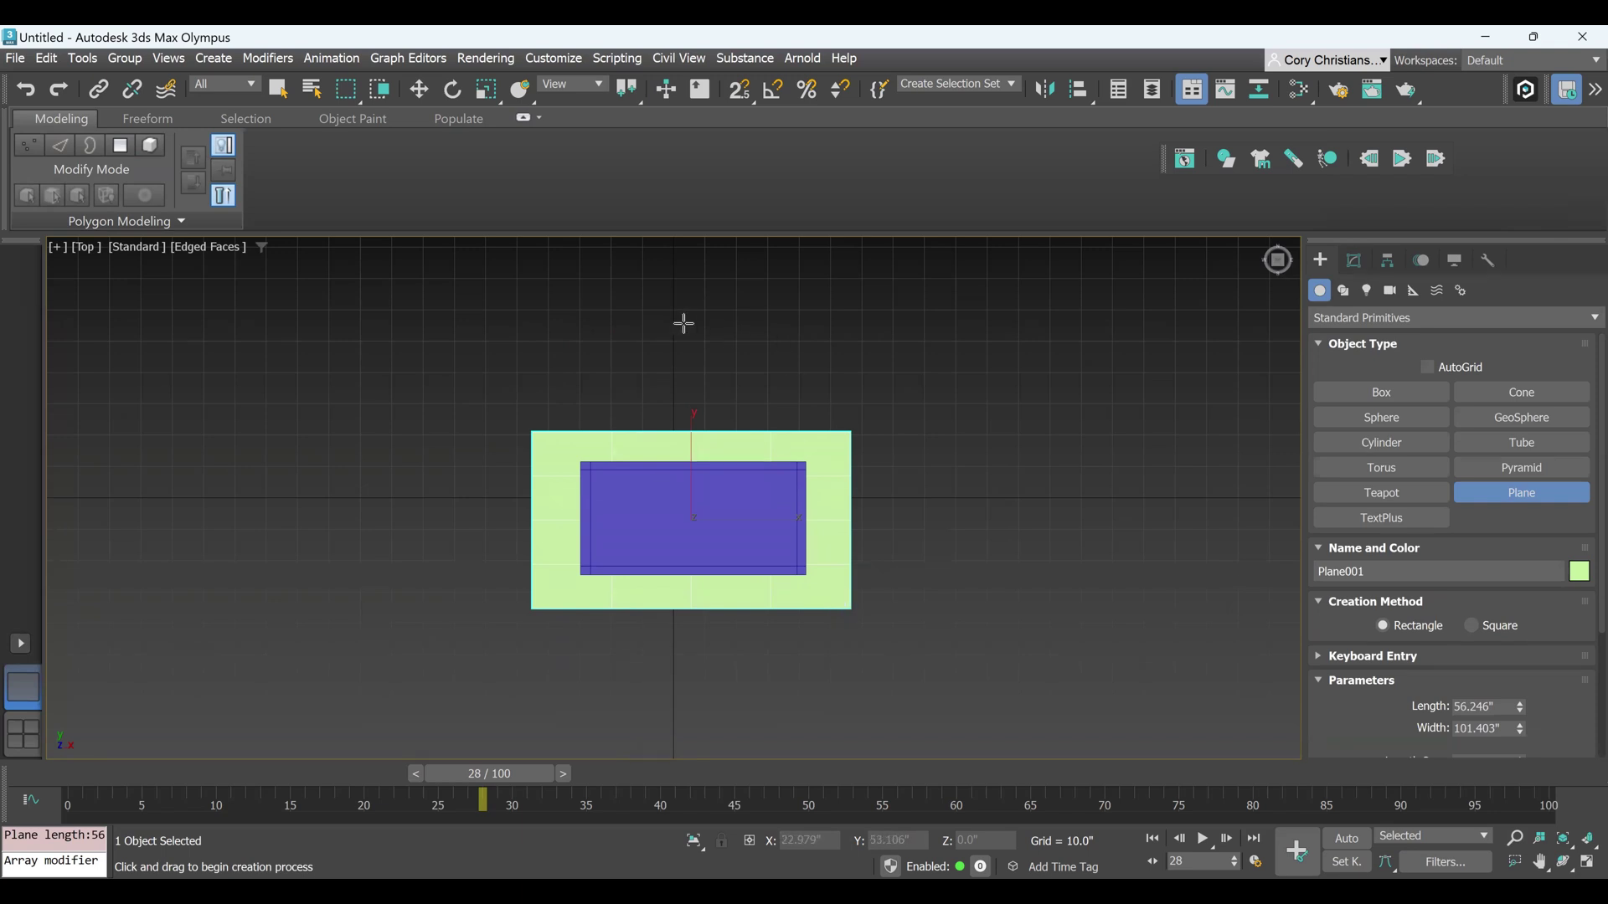
# Move Plane001 up above the tabletop to Z 58.288 and show its Modify parameters
pyautogui.press('f')
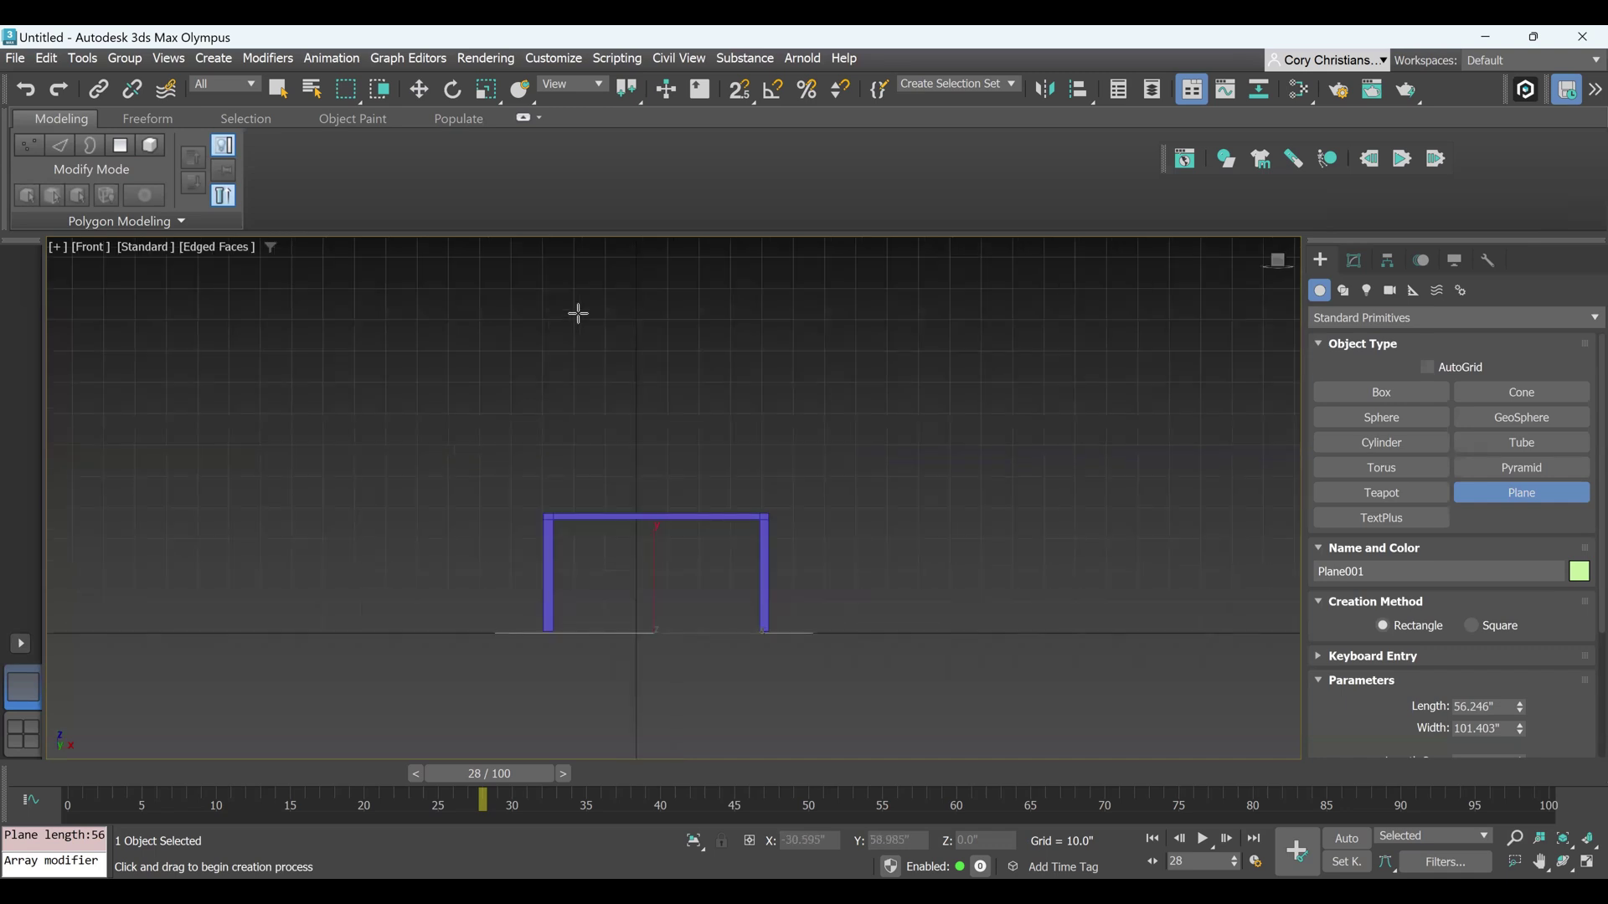
pyautogui.click(423, 96)
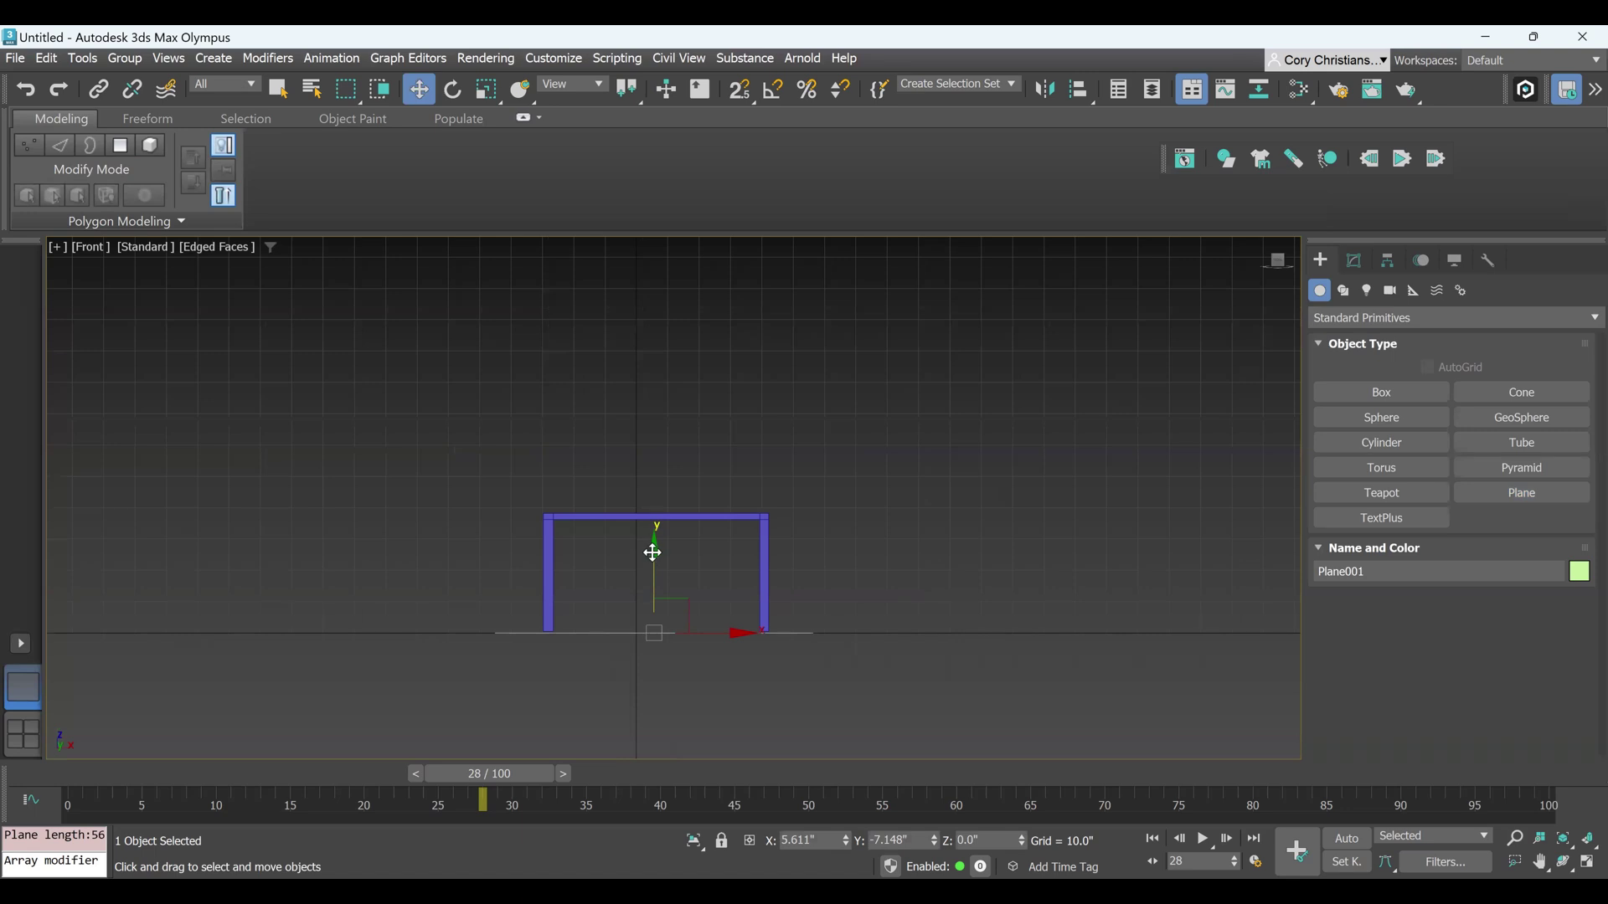
pyautogui.moveTo(652, 553); pyautogui.dragTo(663, 368)
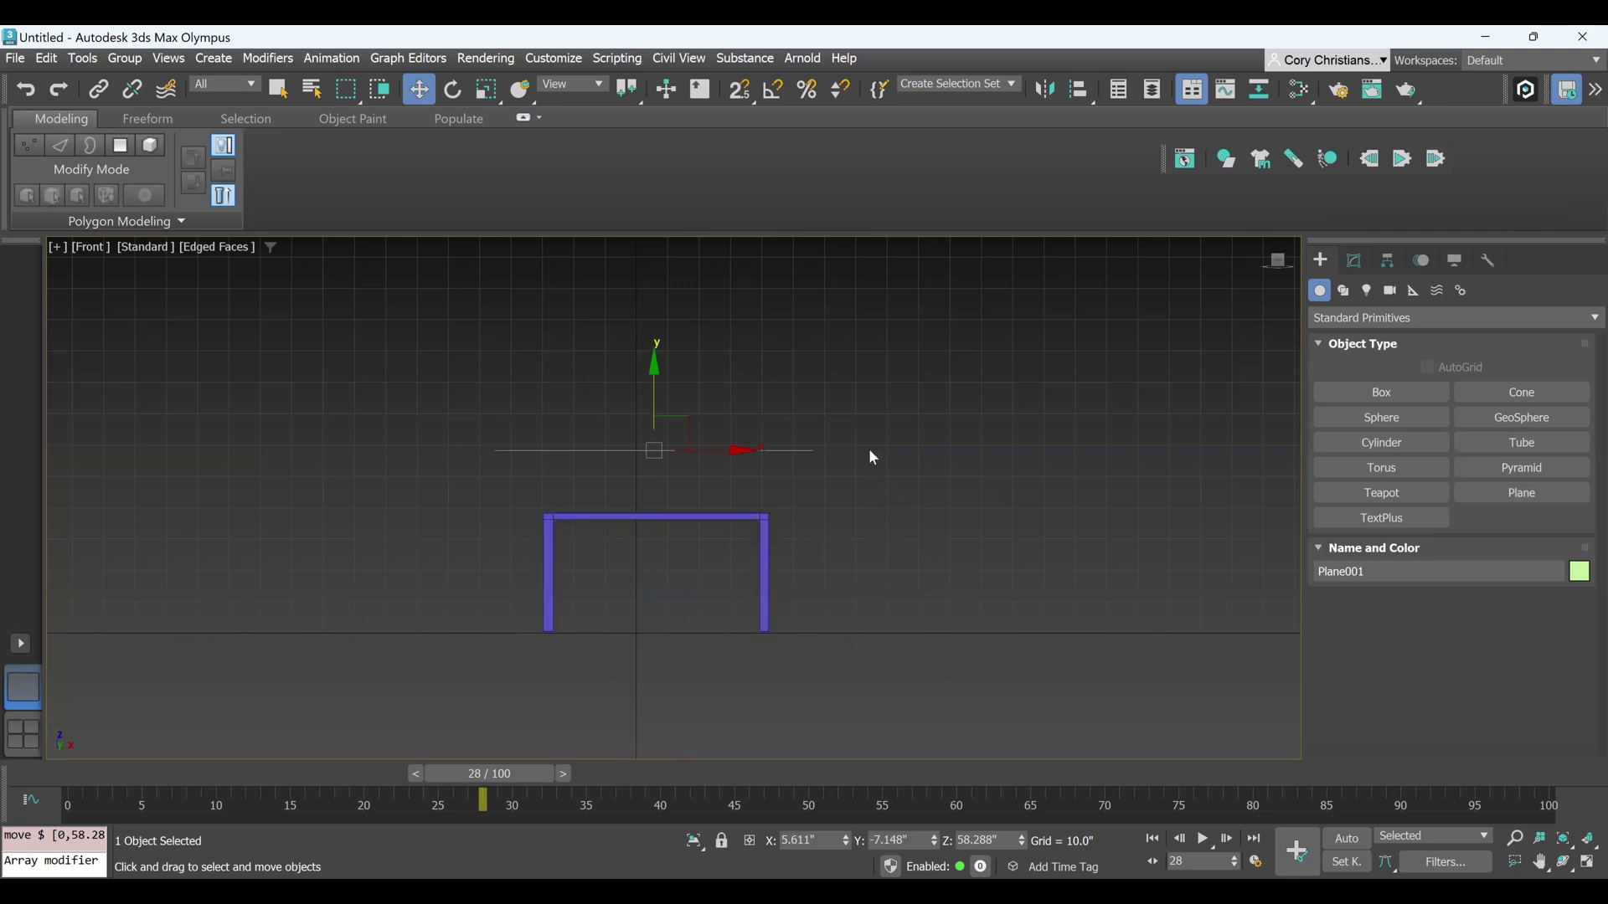
pyautogui.keyDown('alt'); pyautogui.moveTo(873, 444); pyautogui.dragTo(868, 474, button='middle'); pyautogui.keyUp('alt')
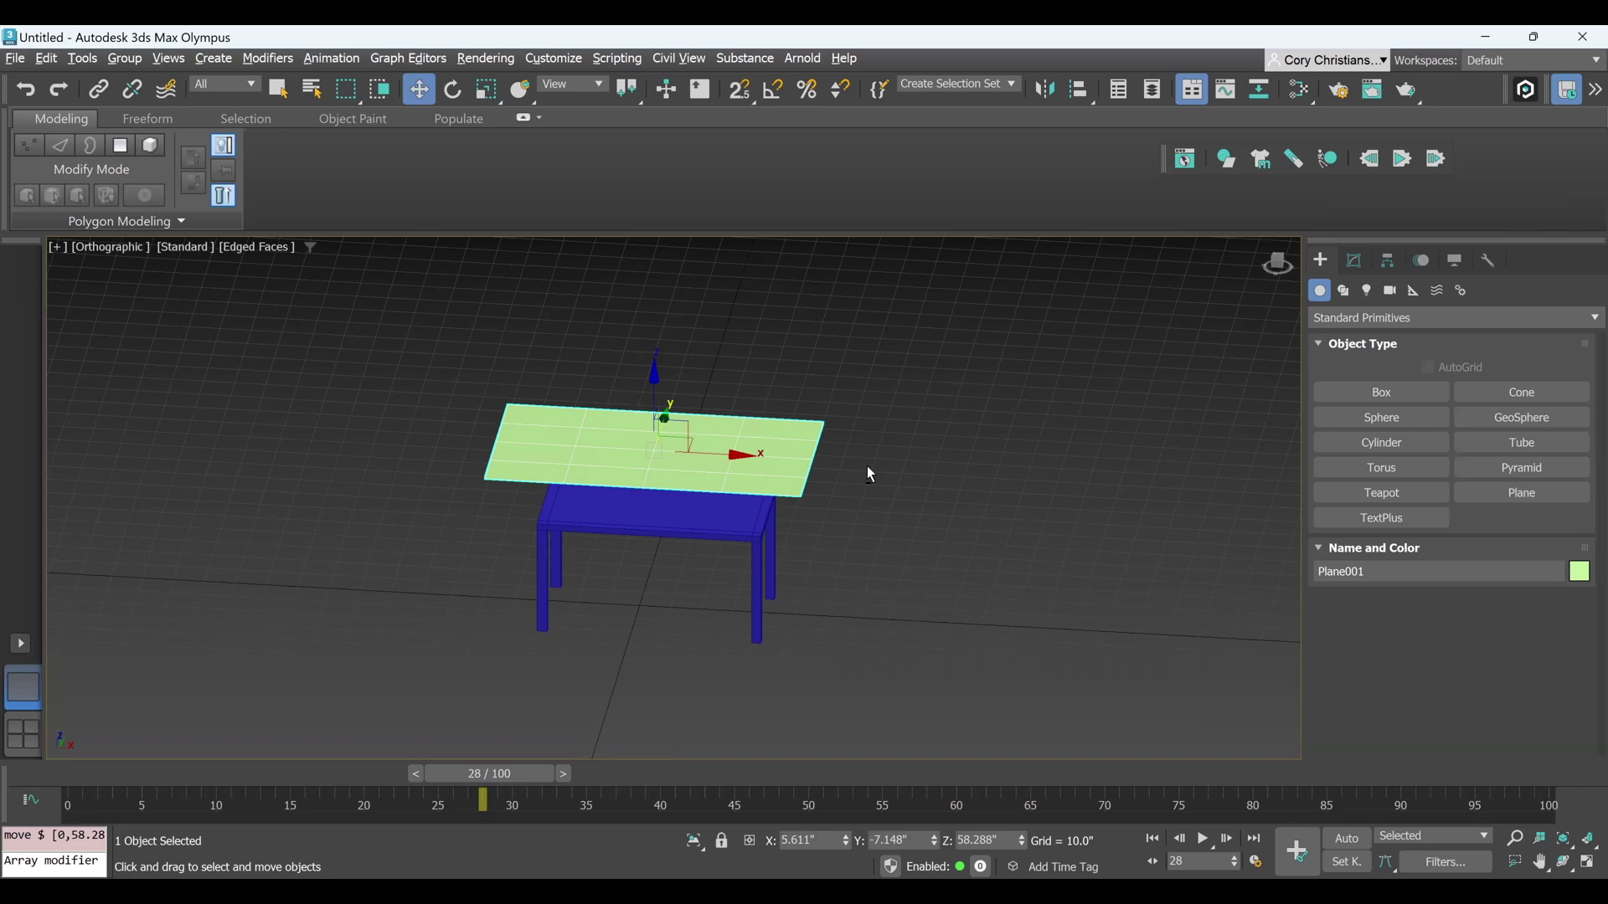
pyautogui.click(1354, 263)
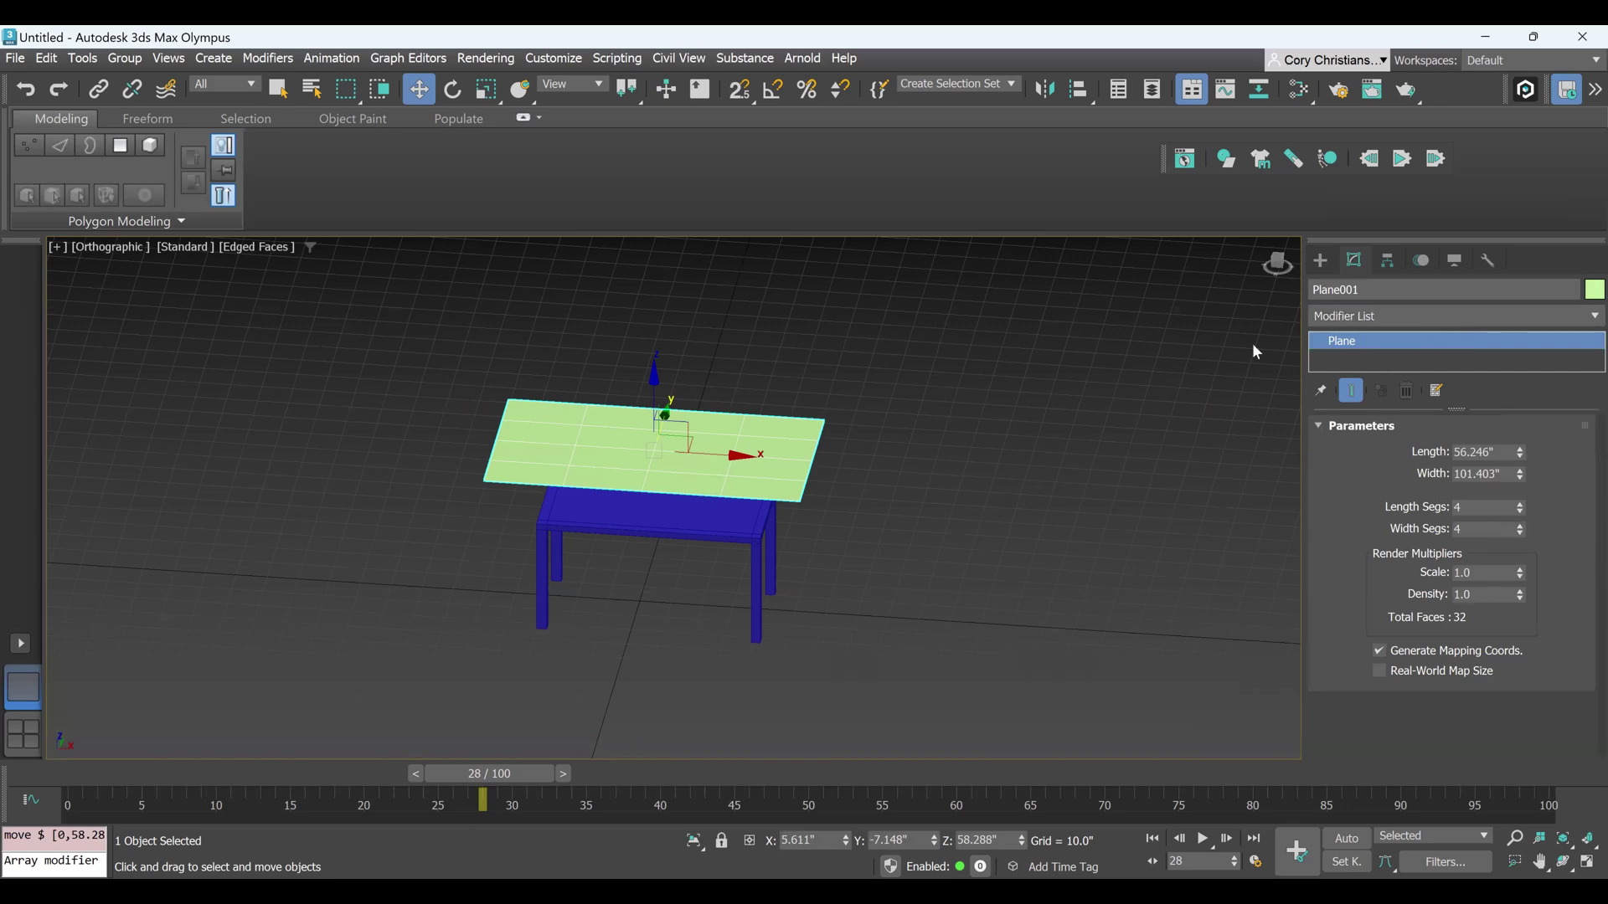
# Add TurboSmooth with 4 iterations to Plane001, then add the table to the selection
pyautogui.click(1585, 325)
pyautogui.scroll(-15, 1430, 652)
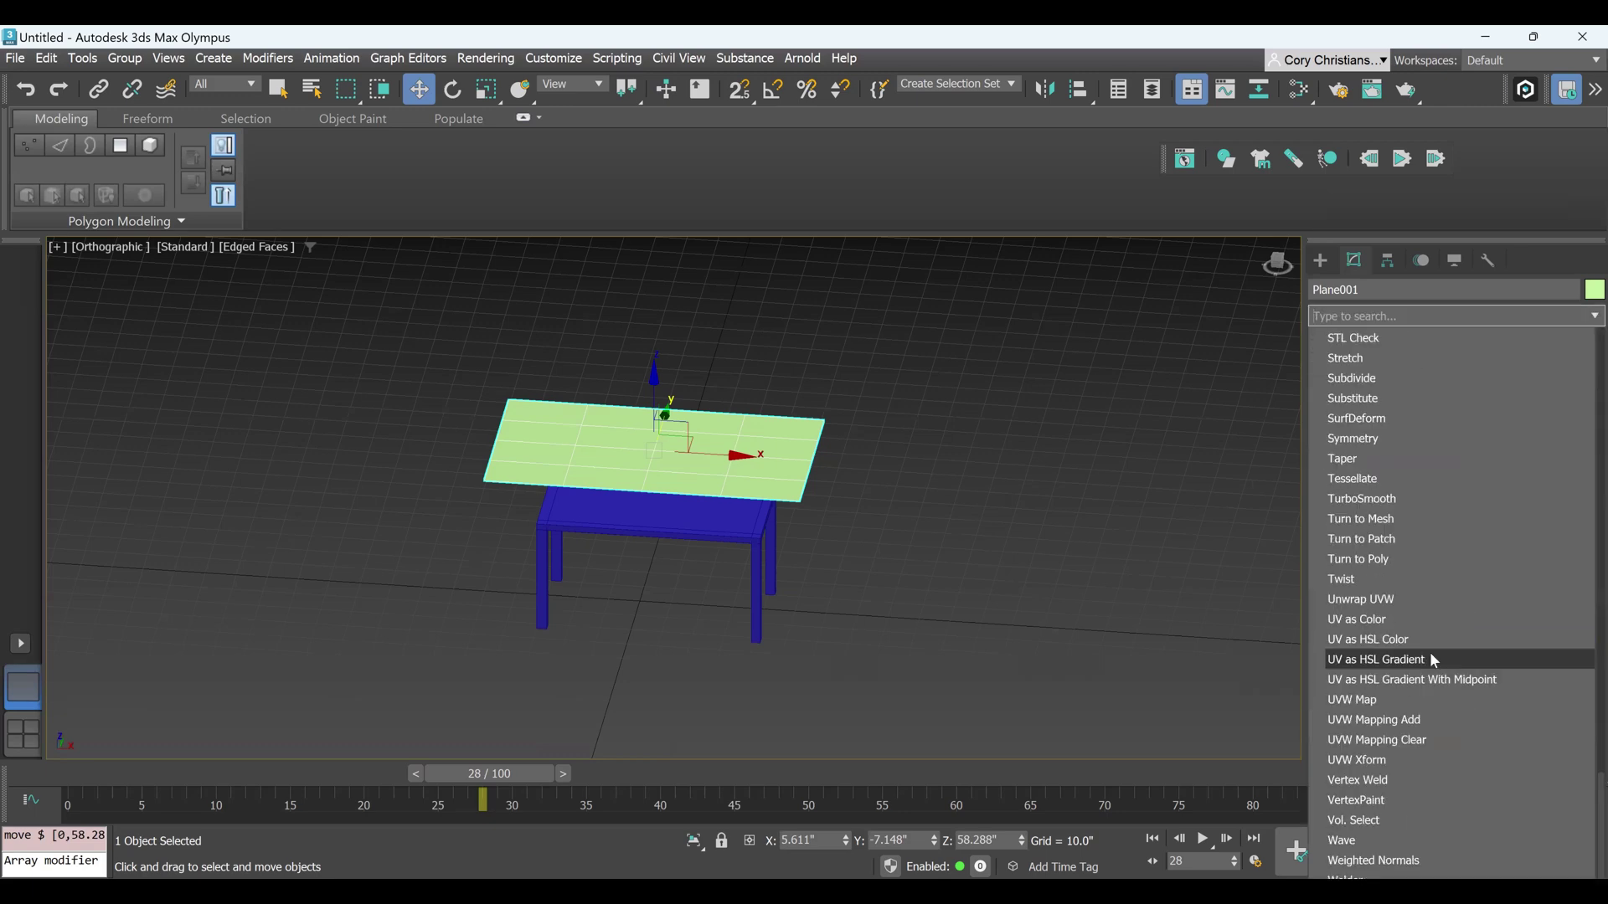
pyautogui.click(1373, 501)
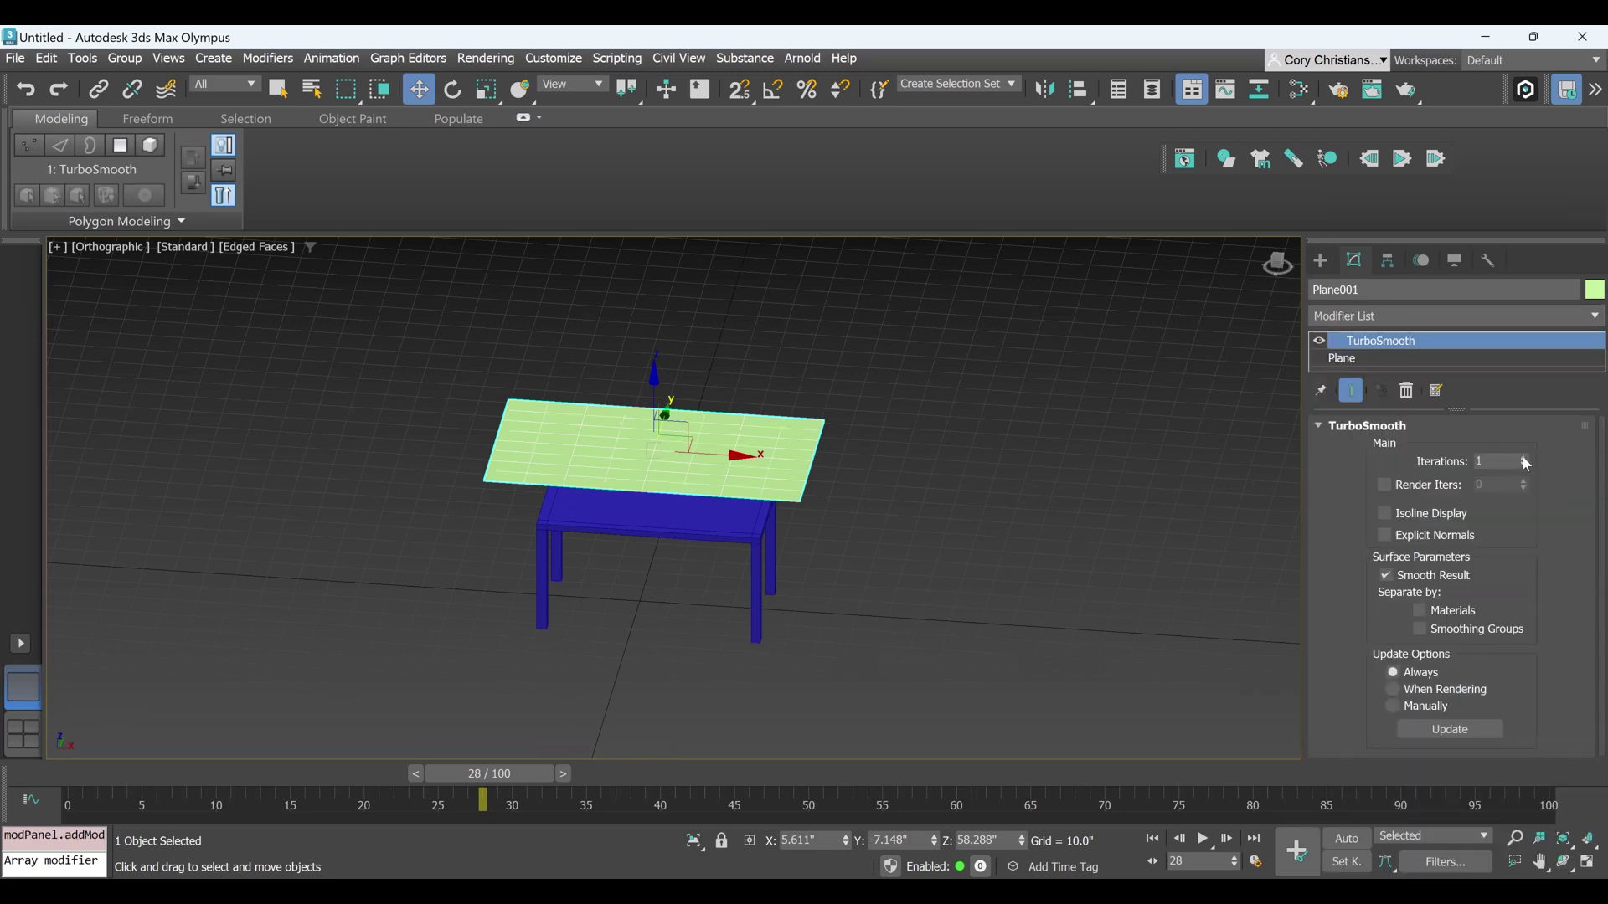
pyautogui.click(1525, 459)
pyautogui.click(1525, 459)
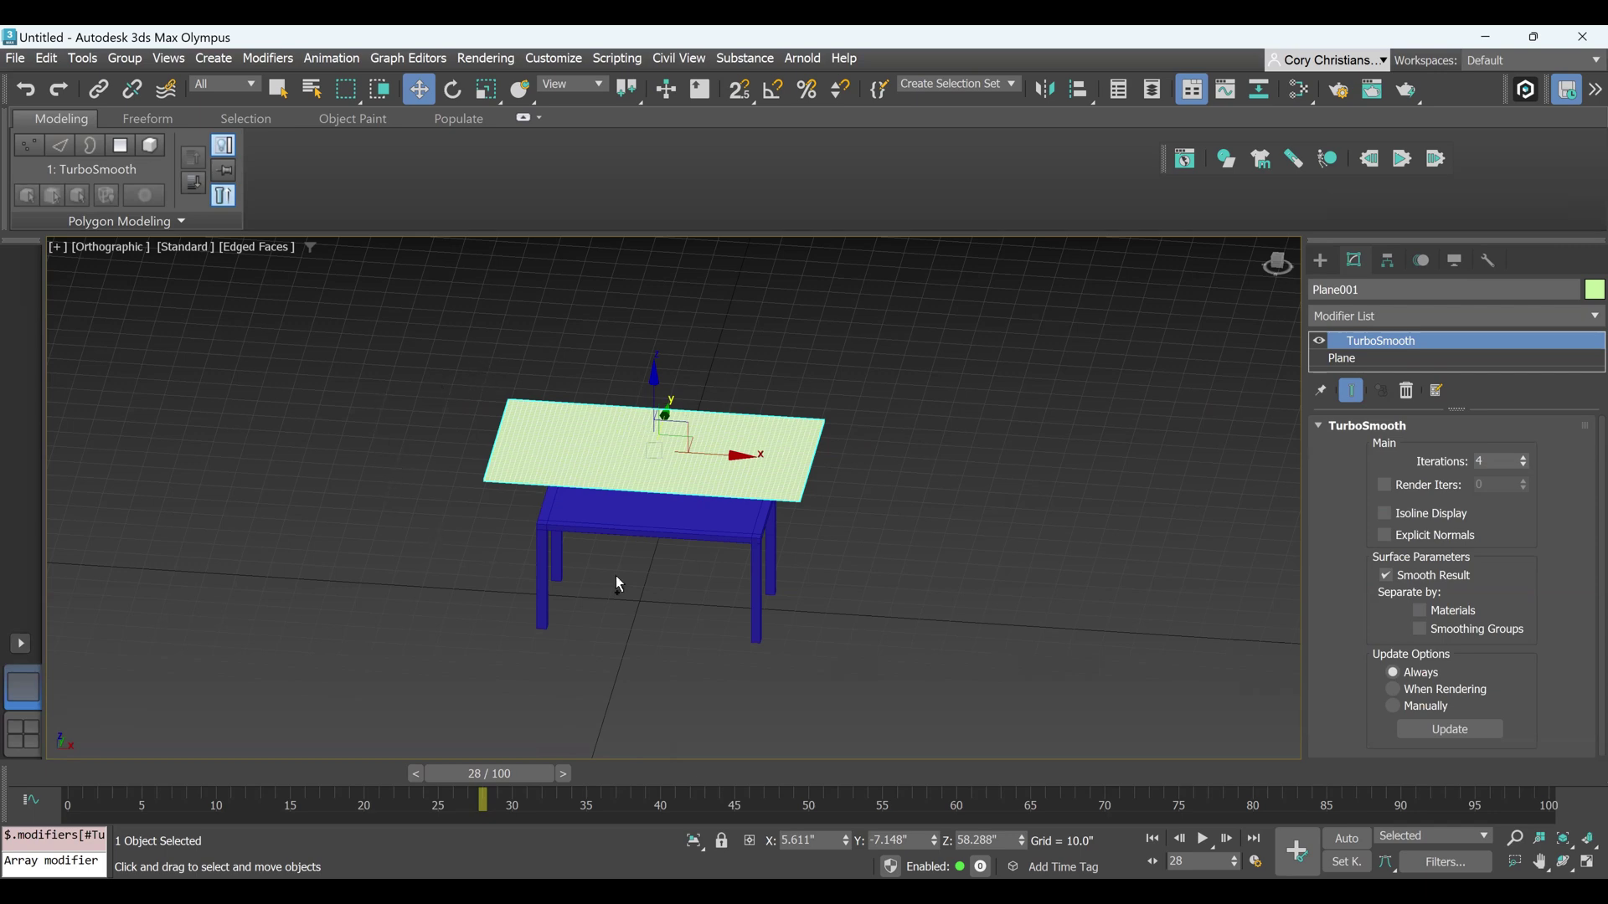
pyautogui.keyDown('ctrl'); pyautogui.click(659, 516); pyautogui.keyUp('ctrl')
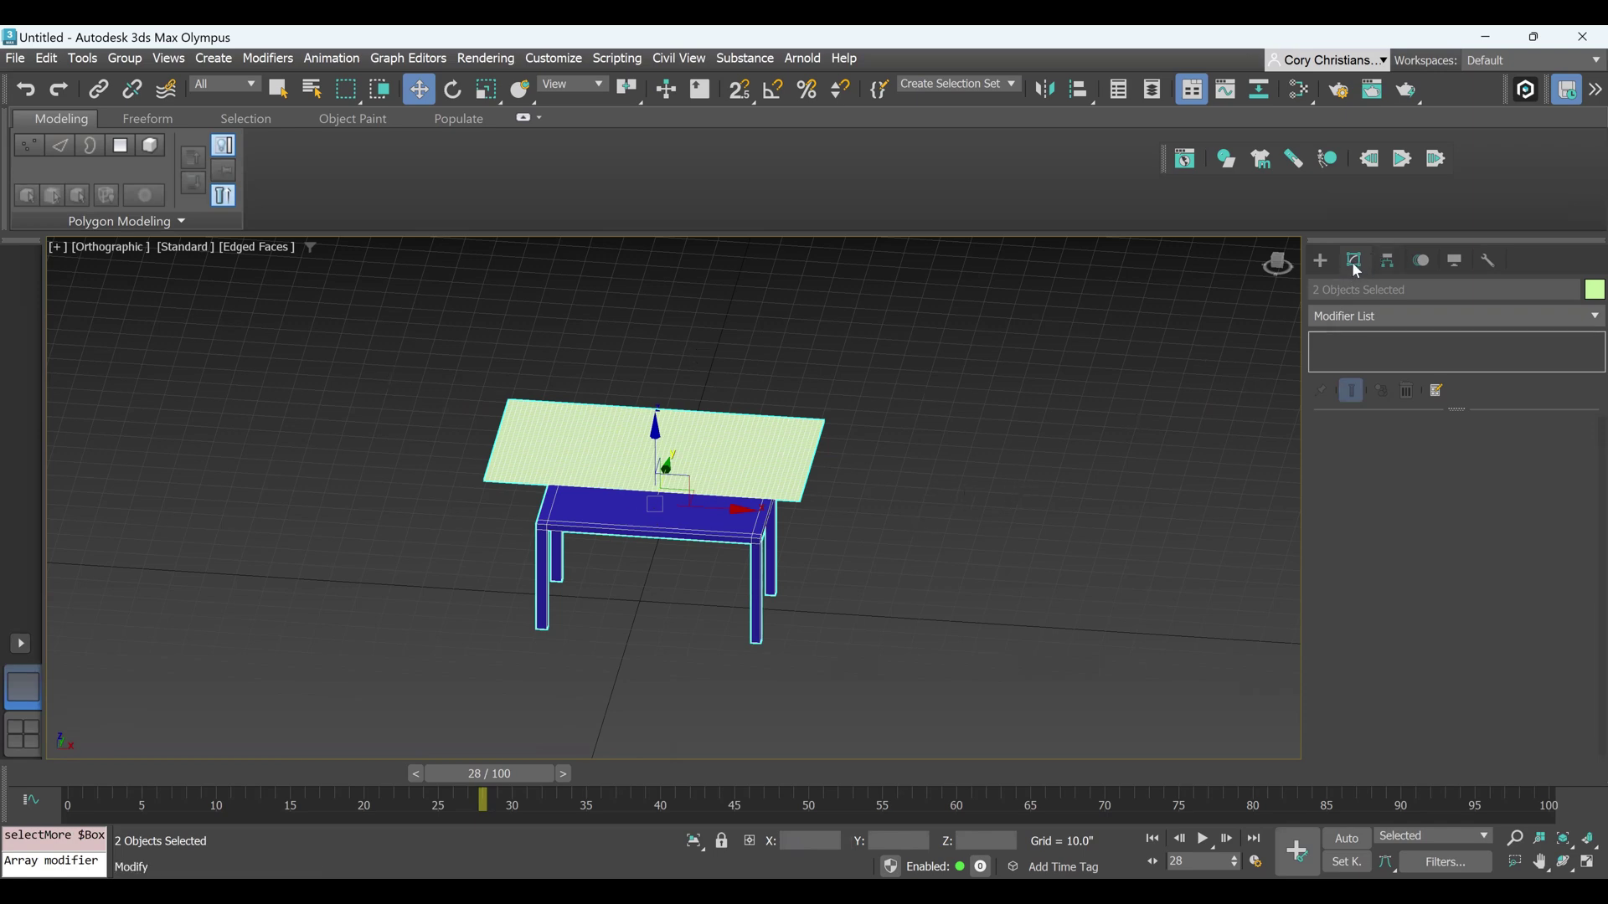
# Apply a Cloth modifier from the Modifier List to both the plane and the table
pyautogui.click(1585, 323)
pyautogui.scroll(-5, 1455, 585)
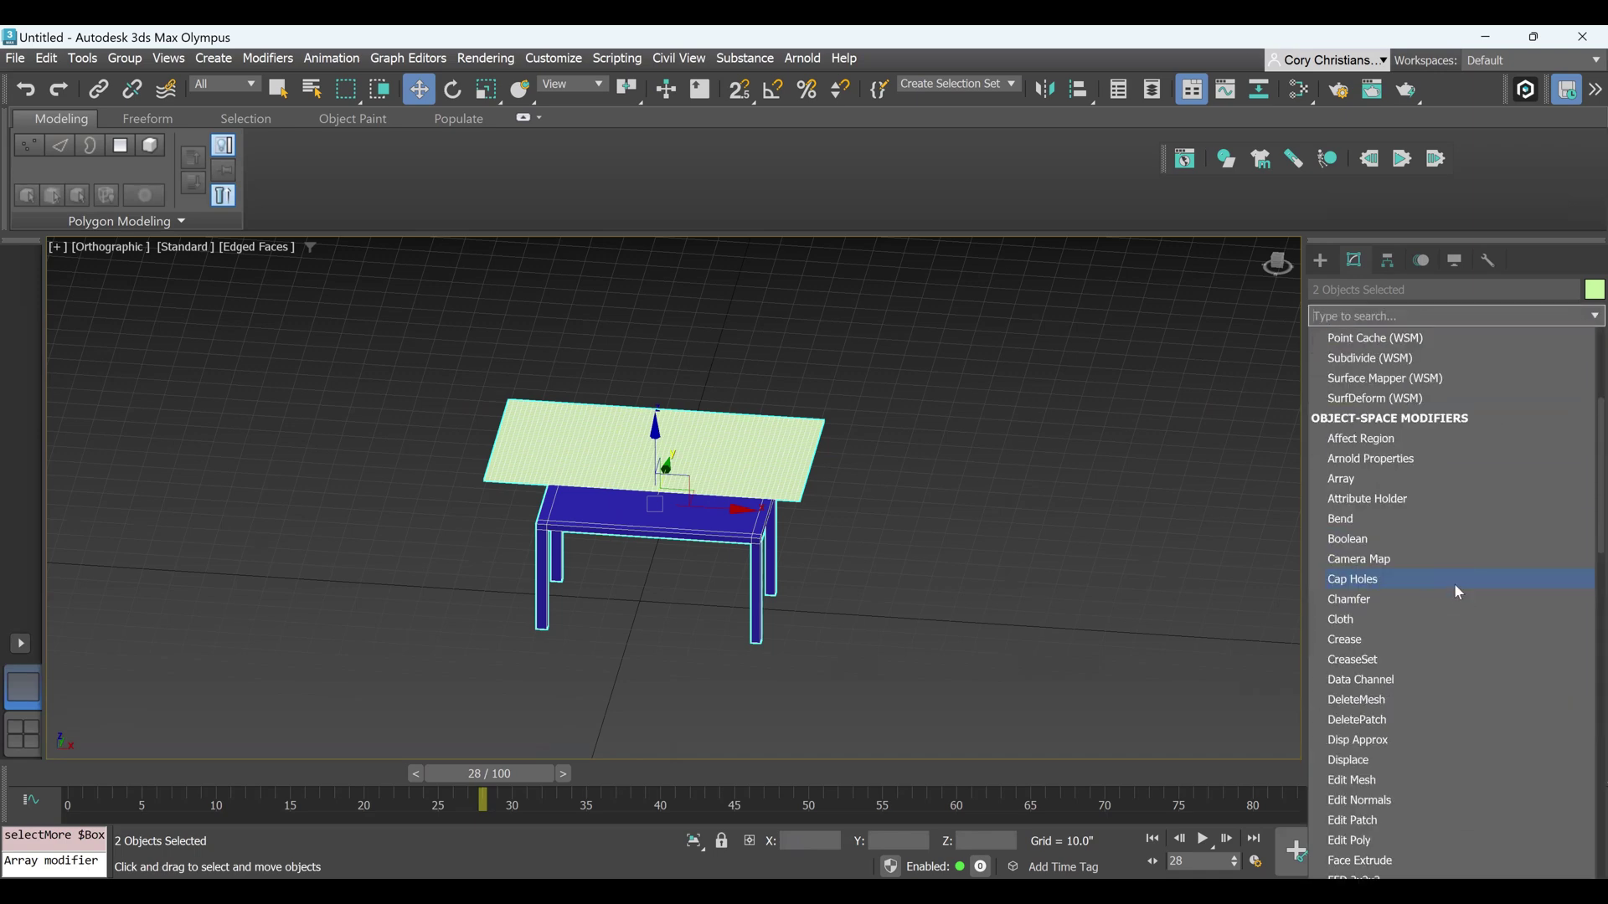
pyautogui.click(1393, 623)
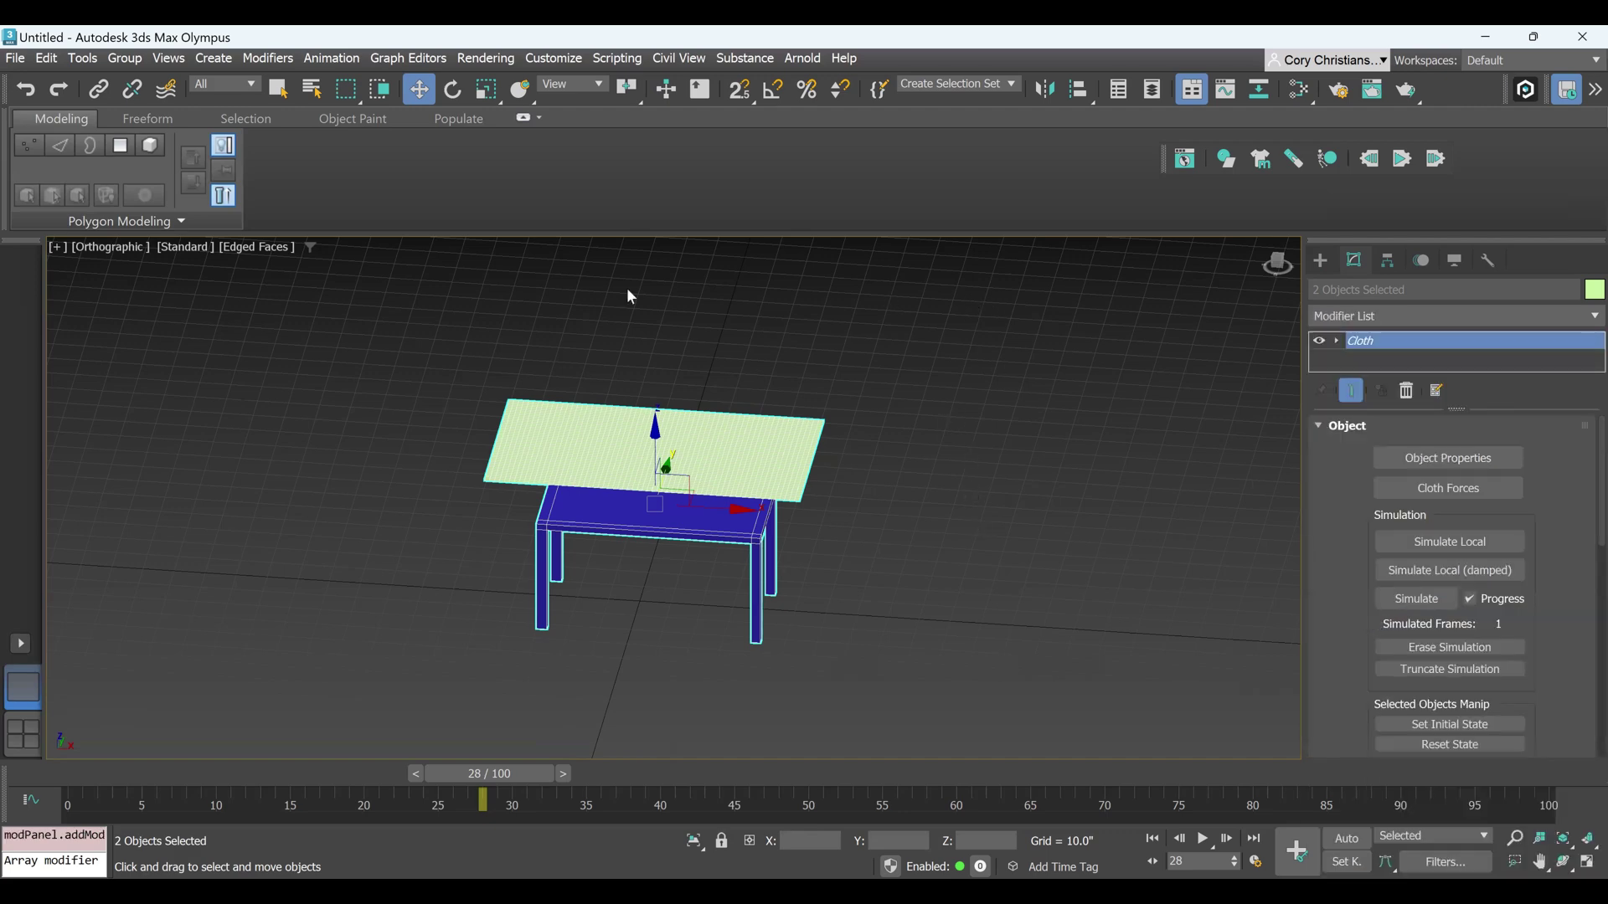
# In Cloth Object Properties, make Box001 a Collision Object
pyautogui.click(1467, 466)
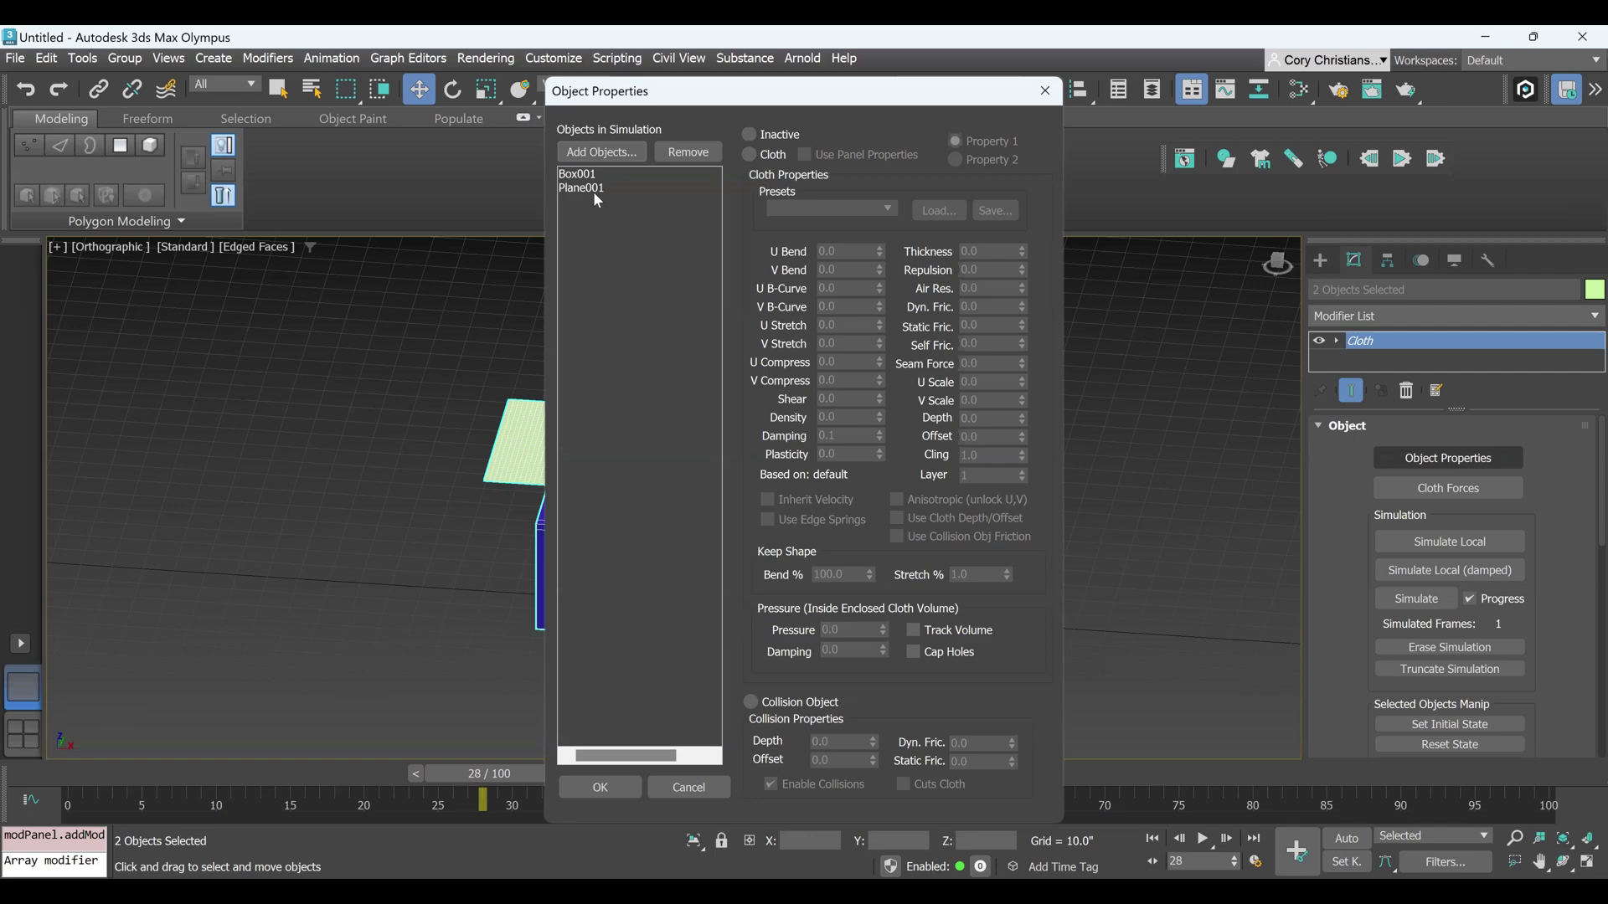
pyautogui.click(589, 175)
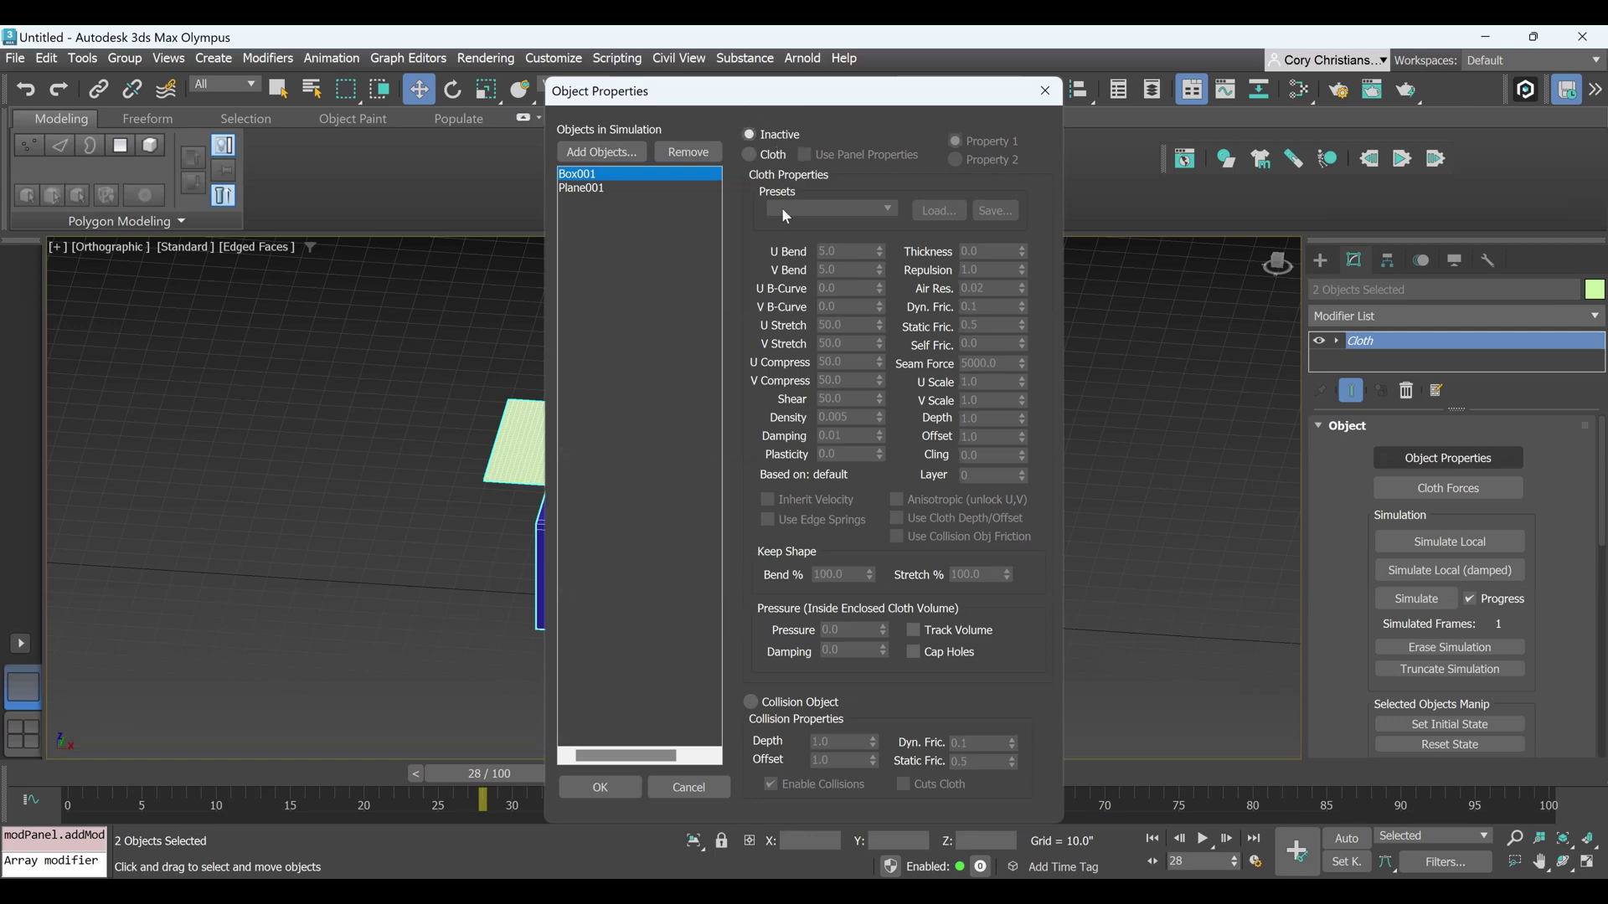
pyautogui.click(750, 702)
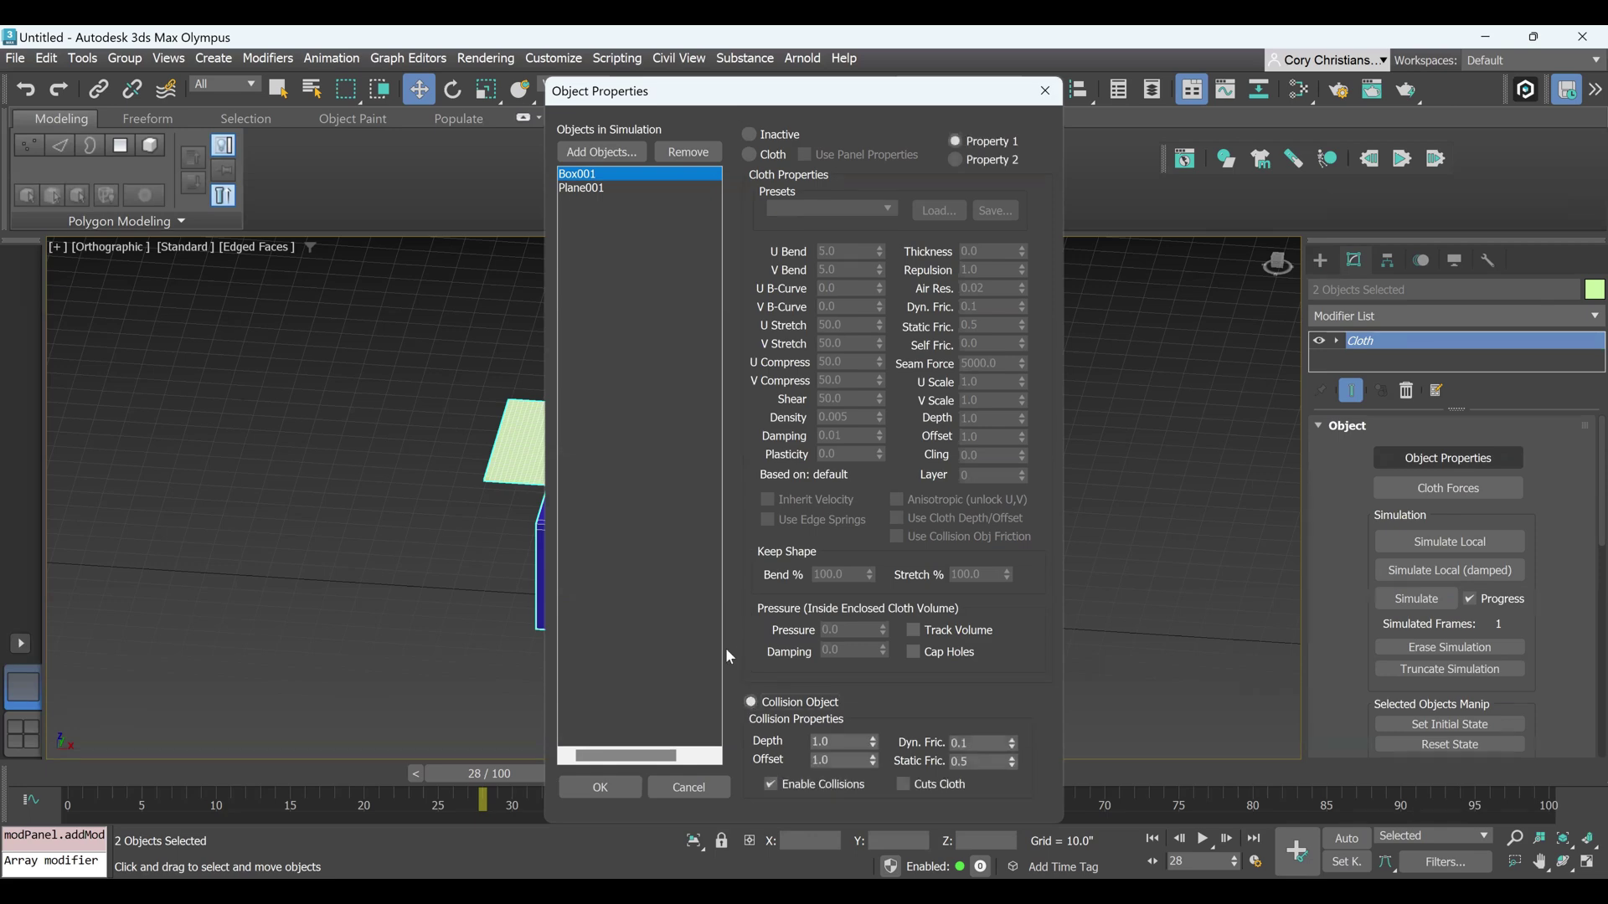
# Set Plane001 as Cloth with the Cotton preset (U/V Bend 25.0, Thickness 0.2)
pyautogui.click(586, 189)
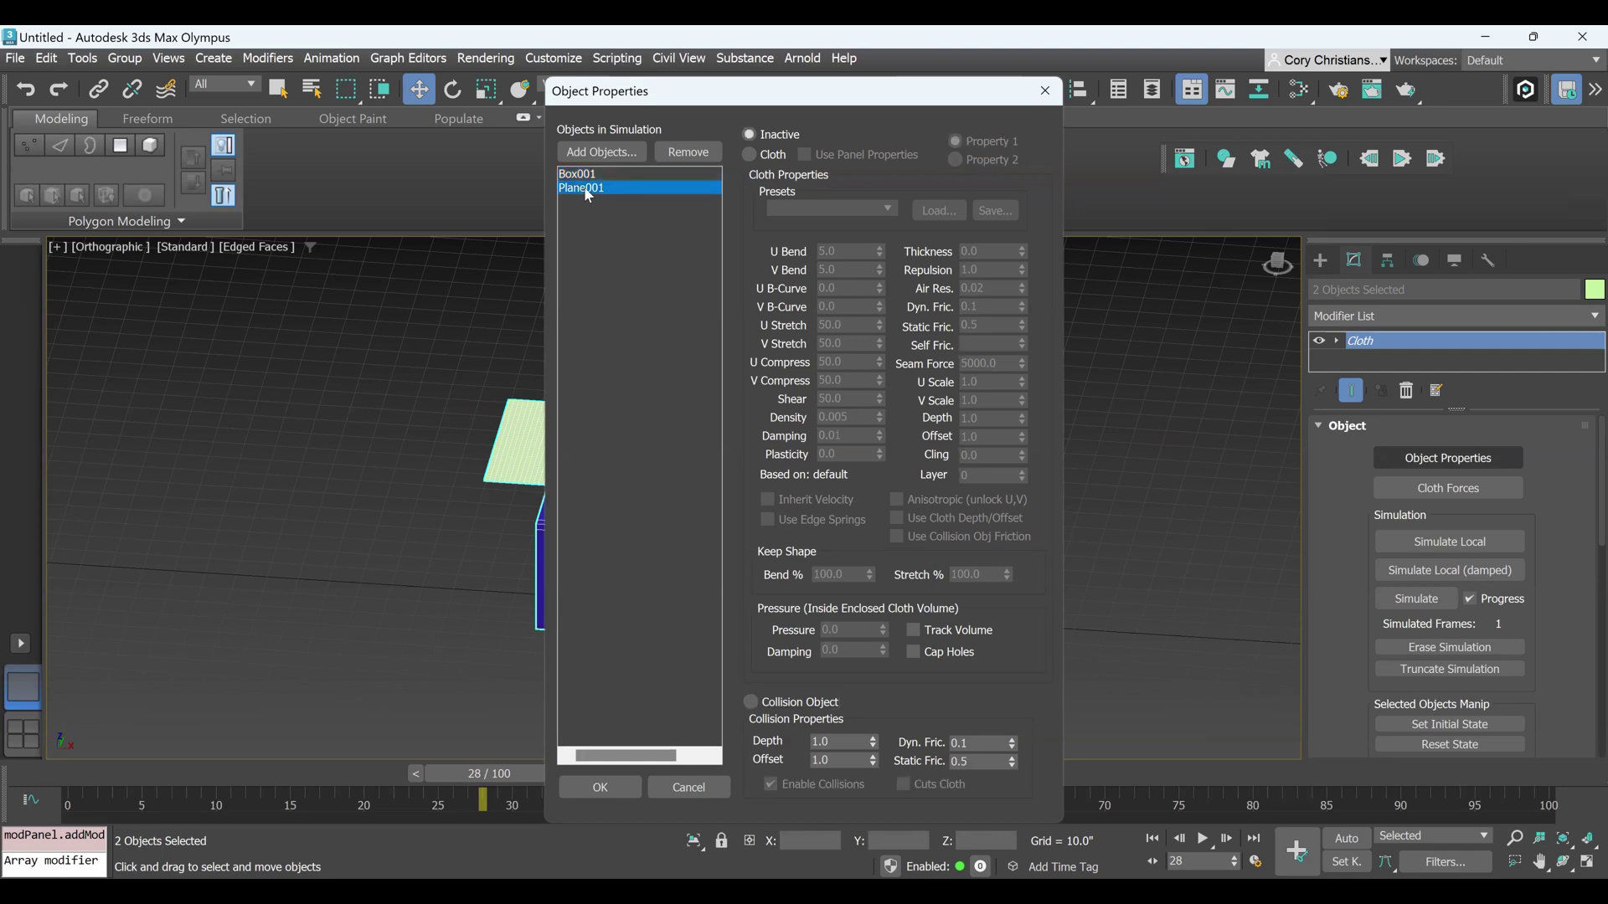
pyautogui.click(749, 156)
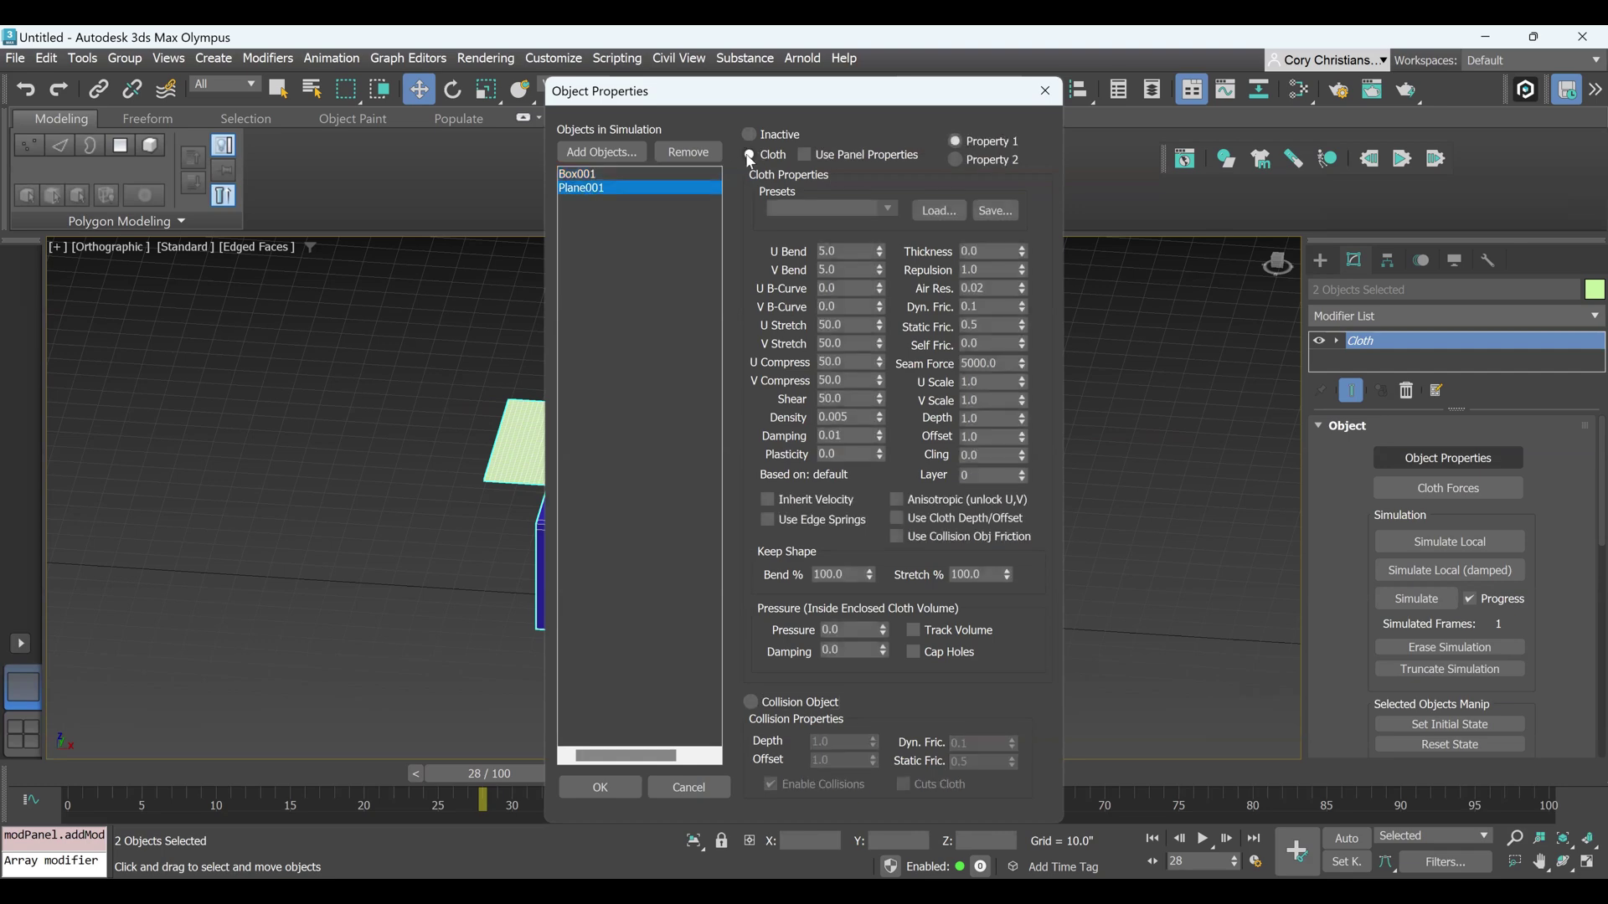
pyautogui.click(887, 211)
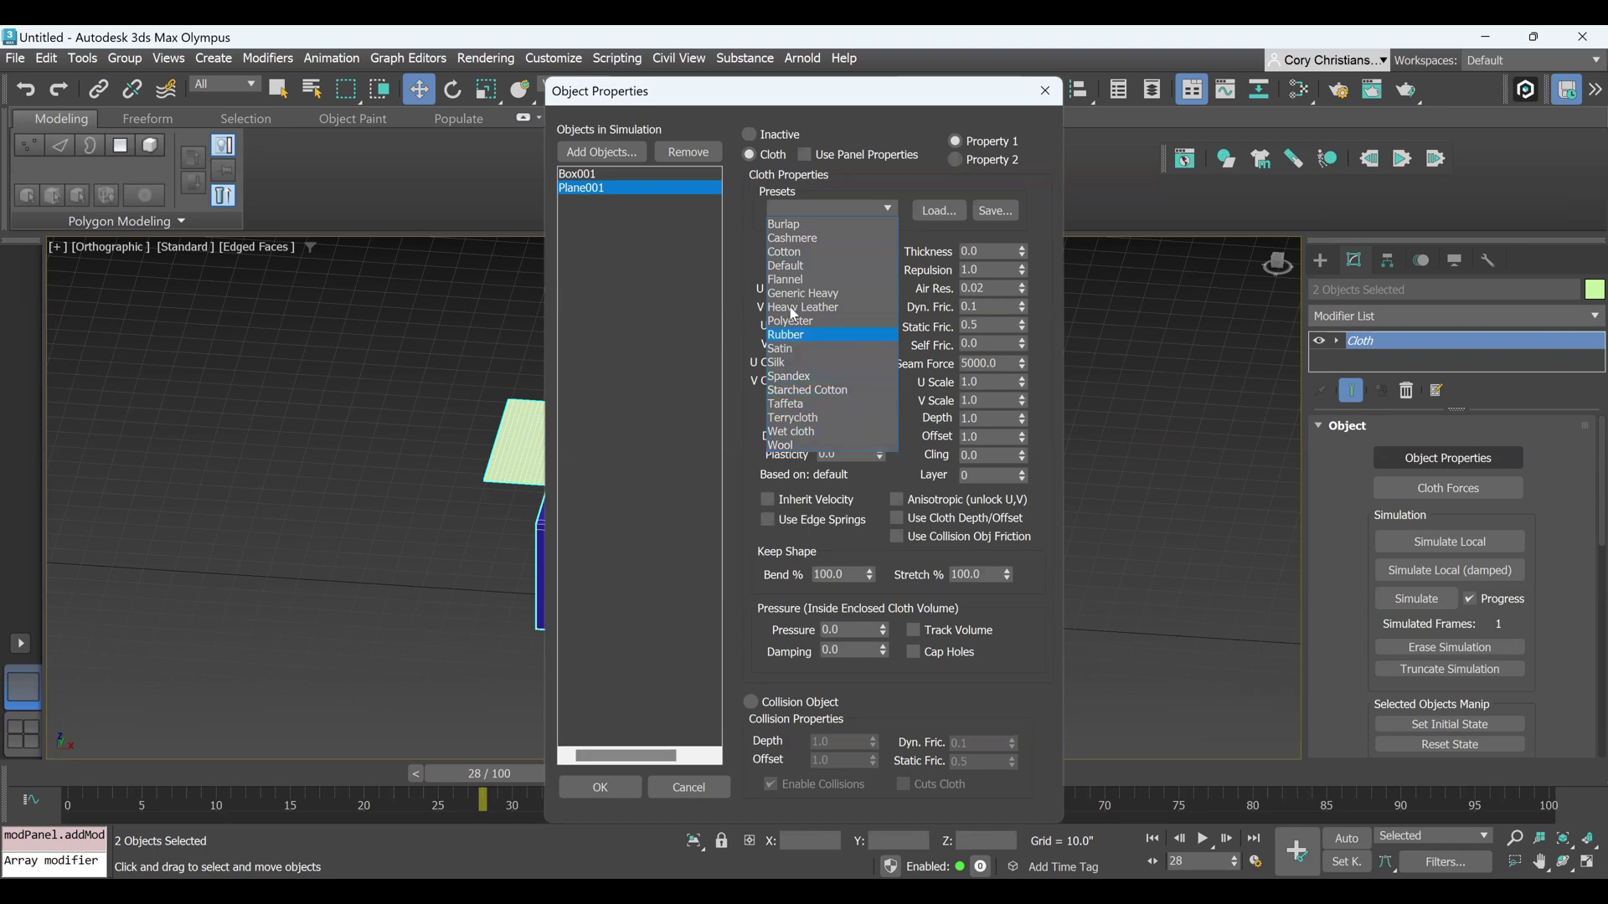
pyautogui.click(801, 253)
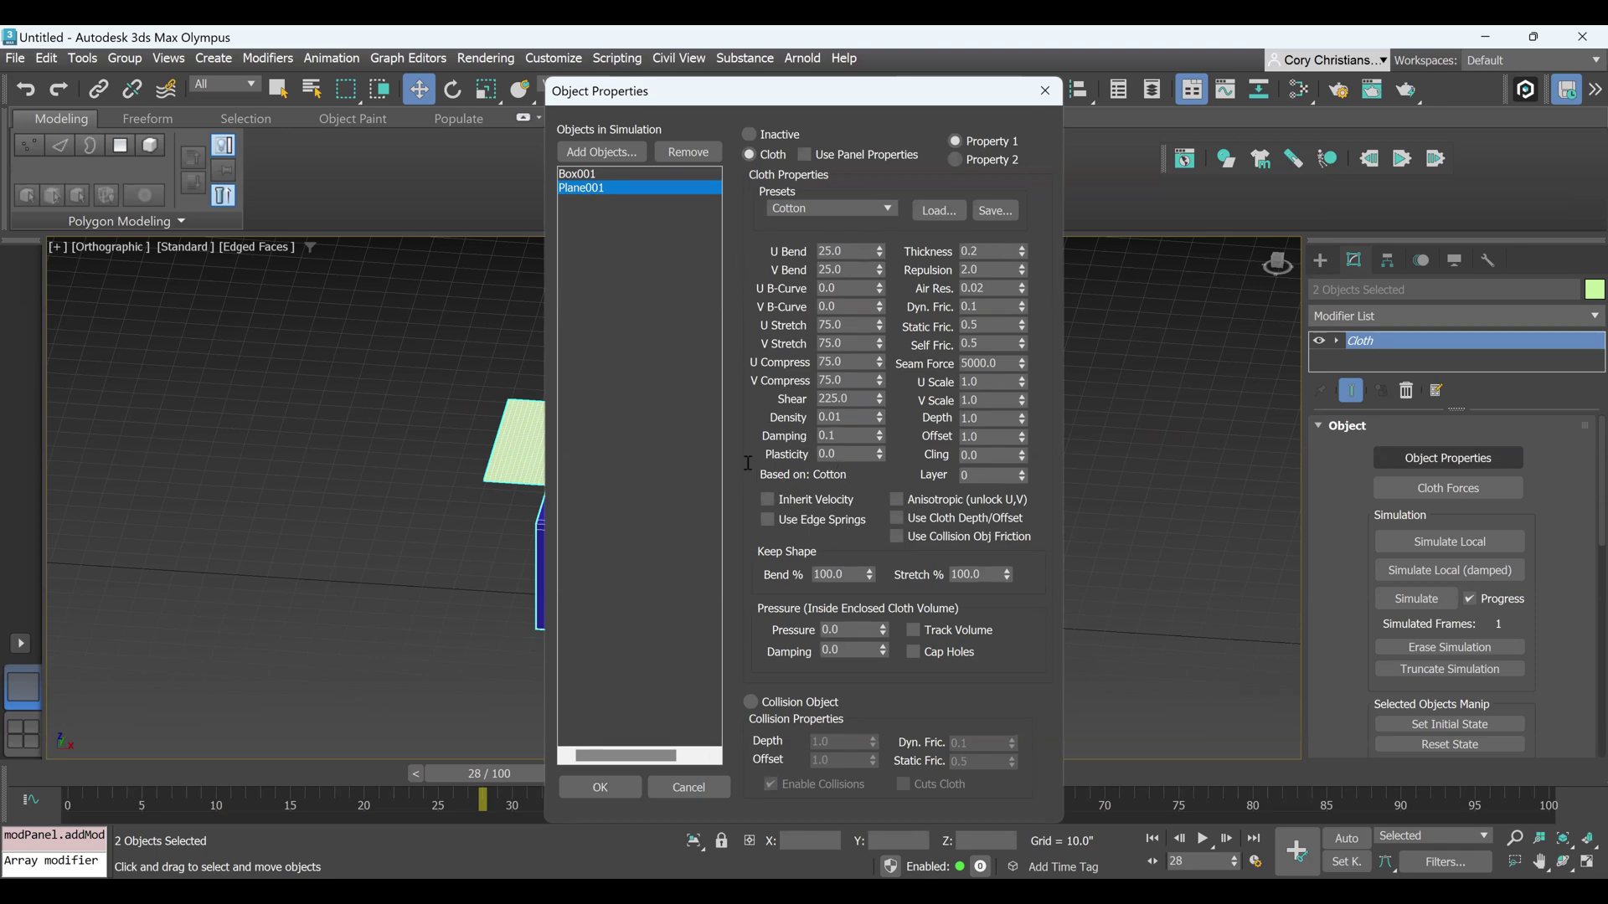
# In the Front view, simulate the cloth falling onto the table and stop around frame 63
pyautogui.click(598, 788)
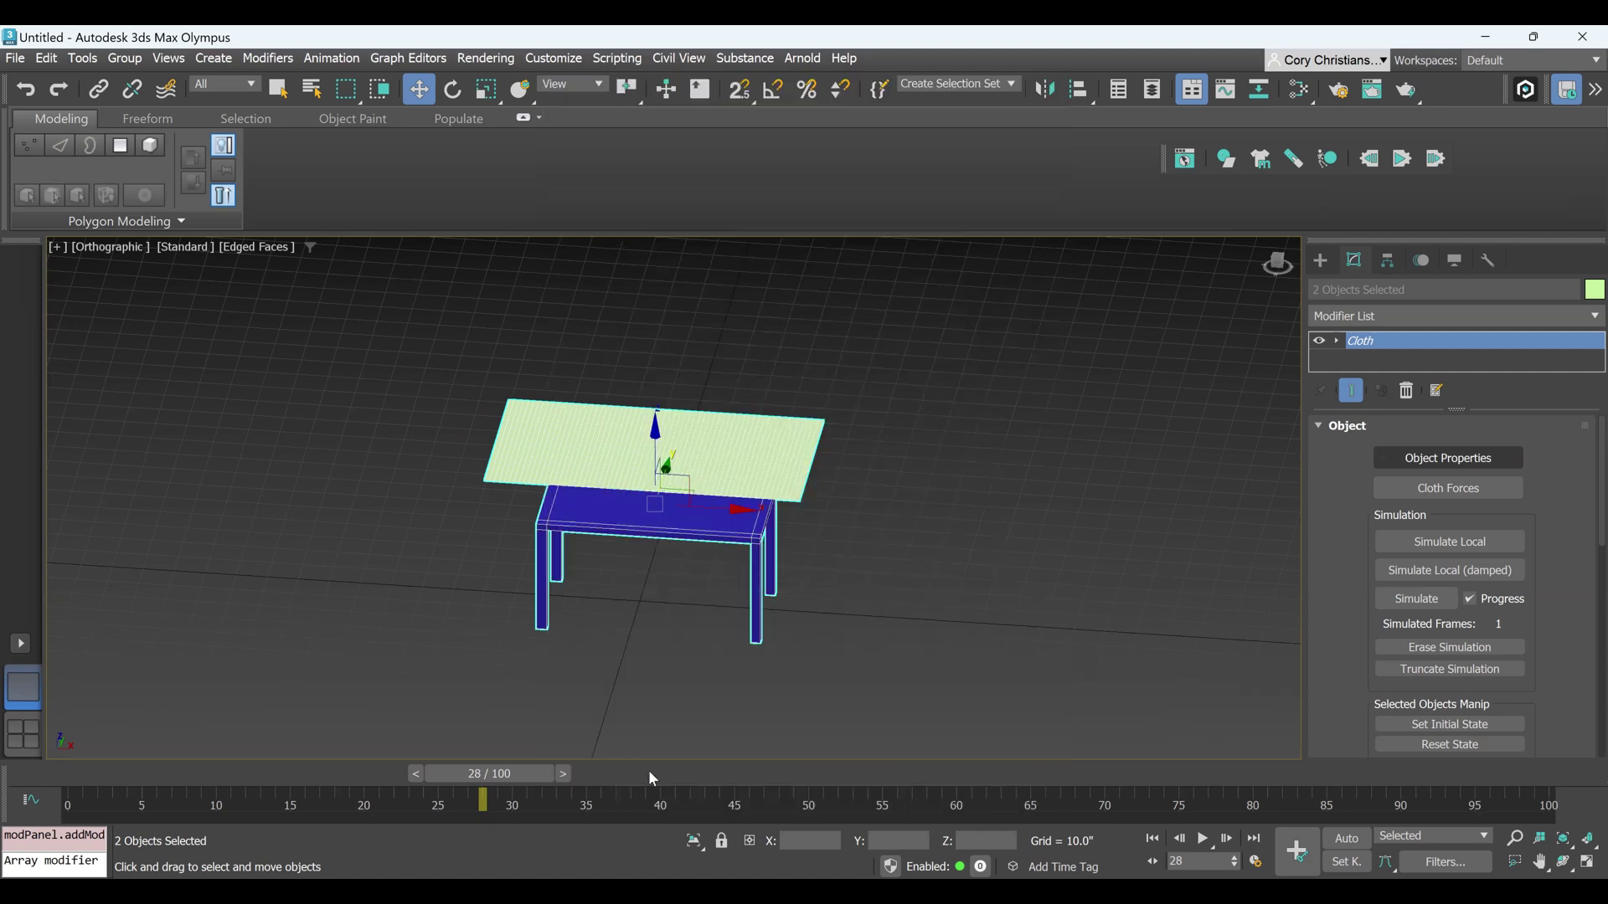
pyautogui.press('f')
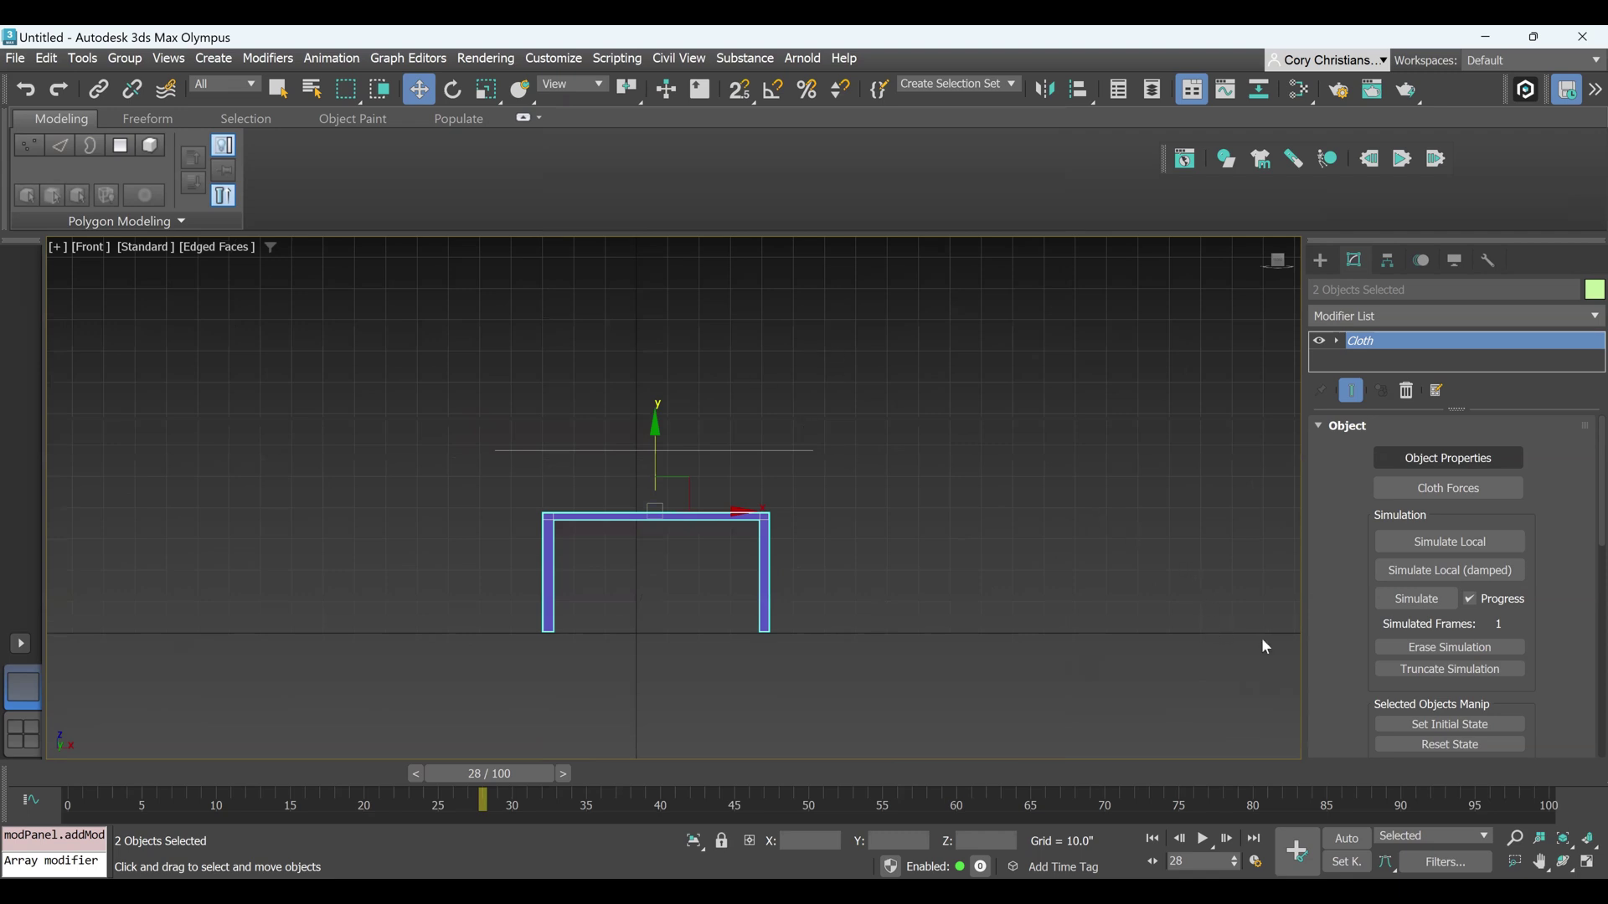
pyautogui.click(1415, 599)
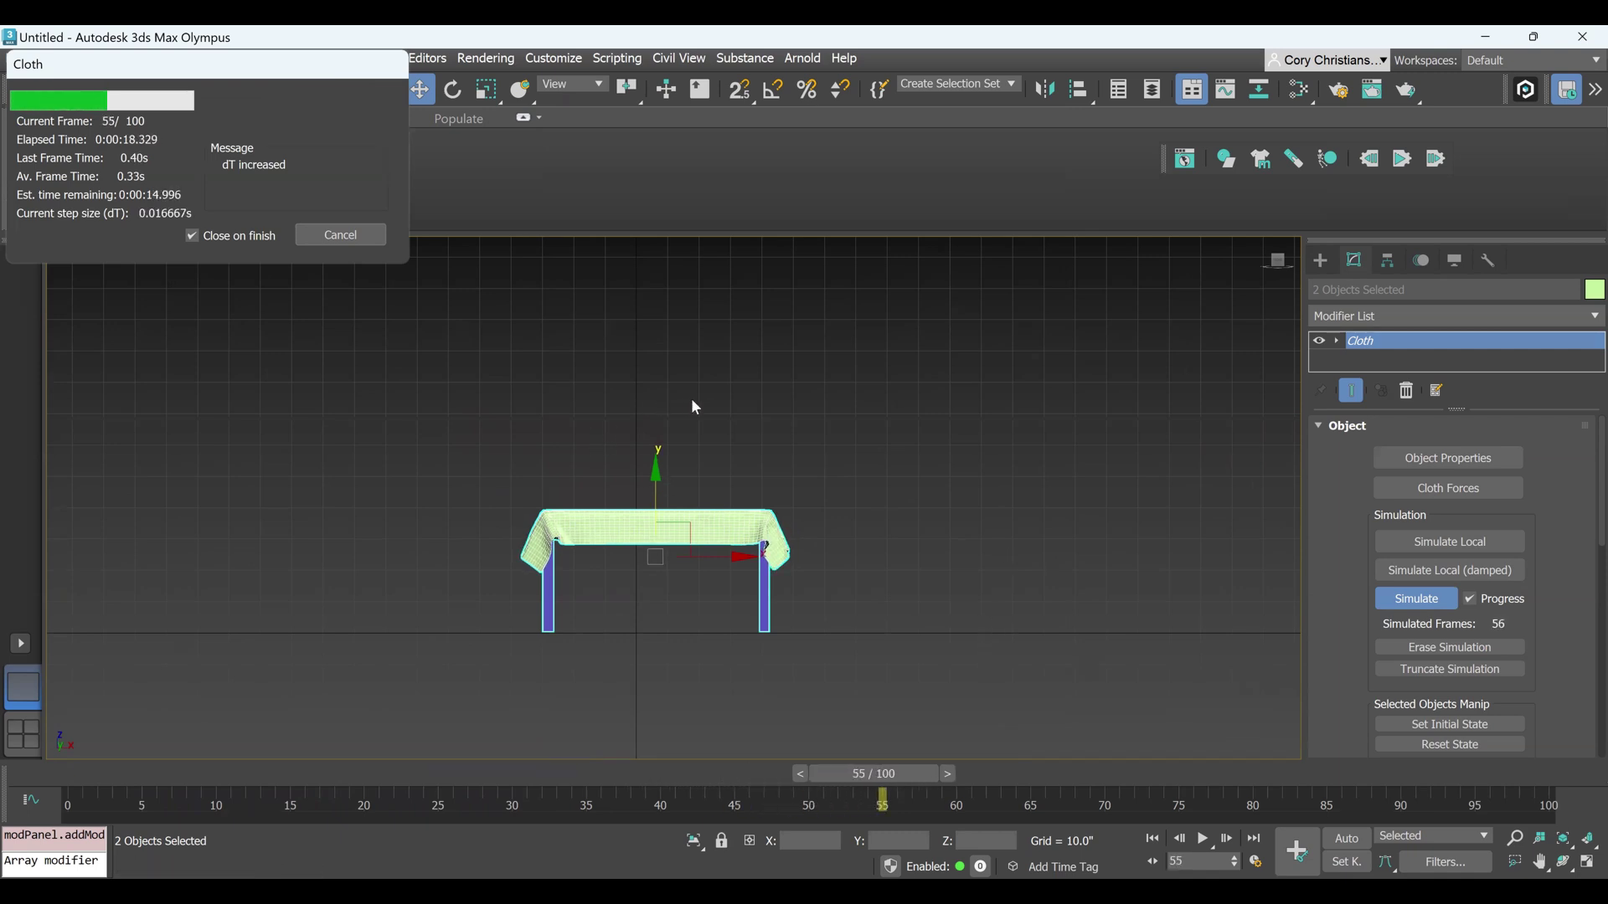
pyautogui.click(341, 238)
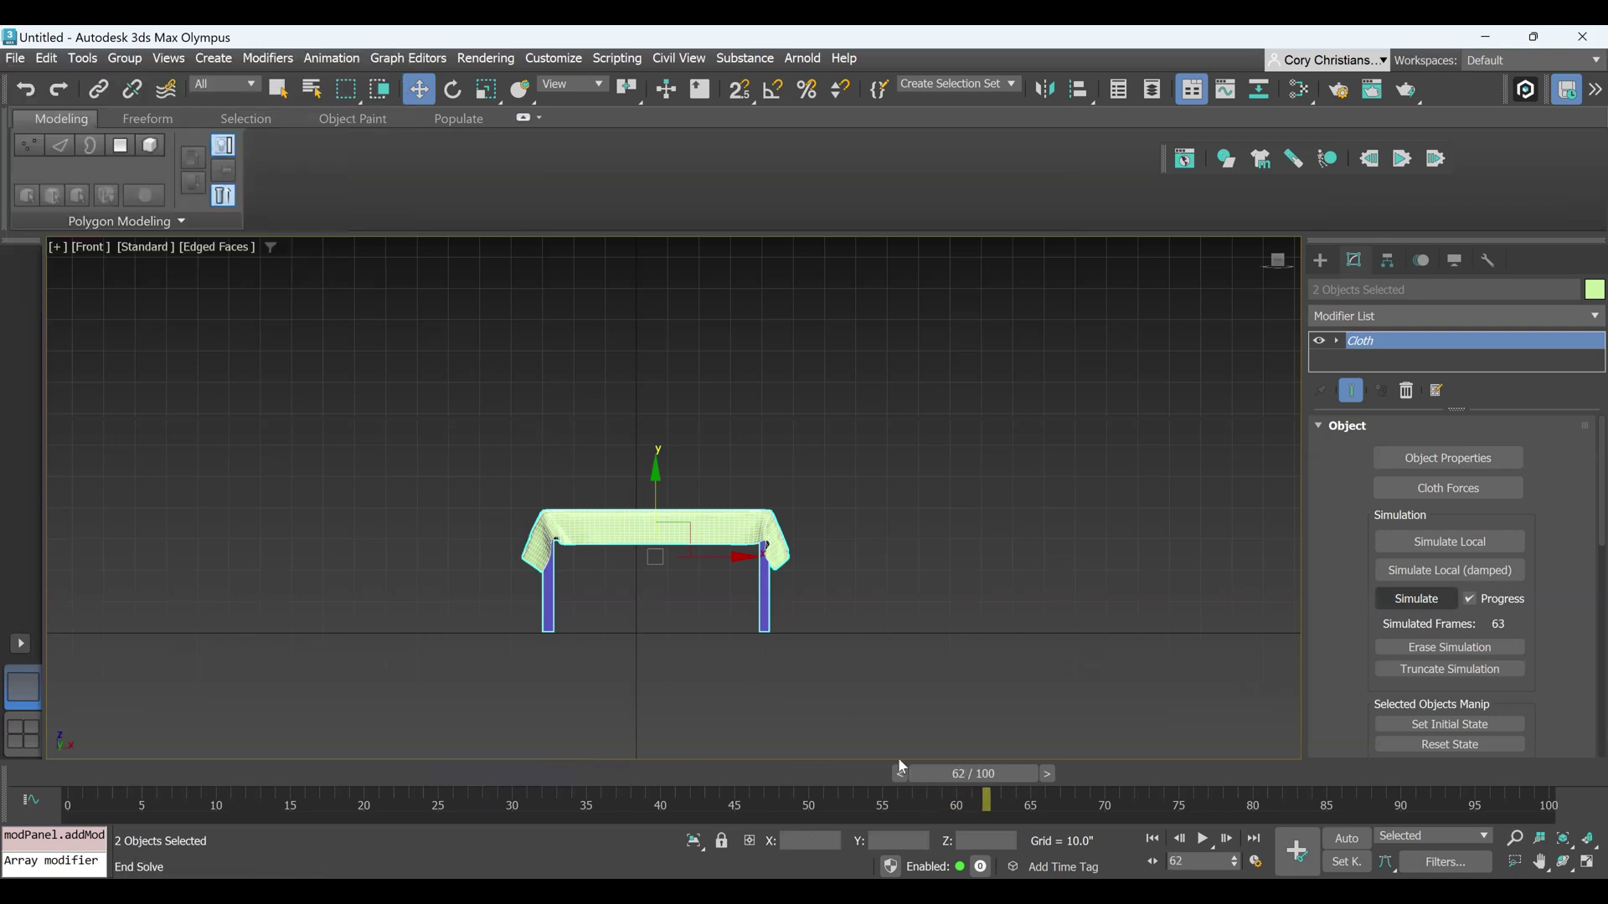
# Move the timeline to frame 69 and select only the cloth plane Plane001
pyautogui.moveTo(944, 782); pyautogui.dragTo(1043, 767)
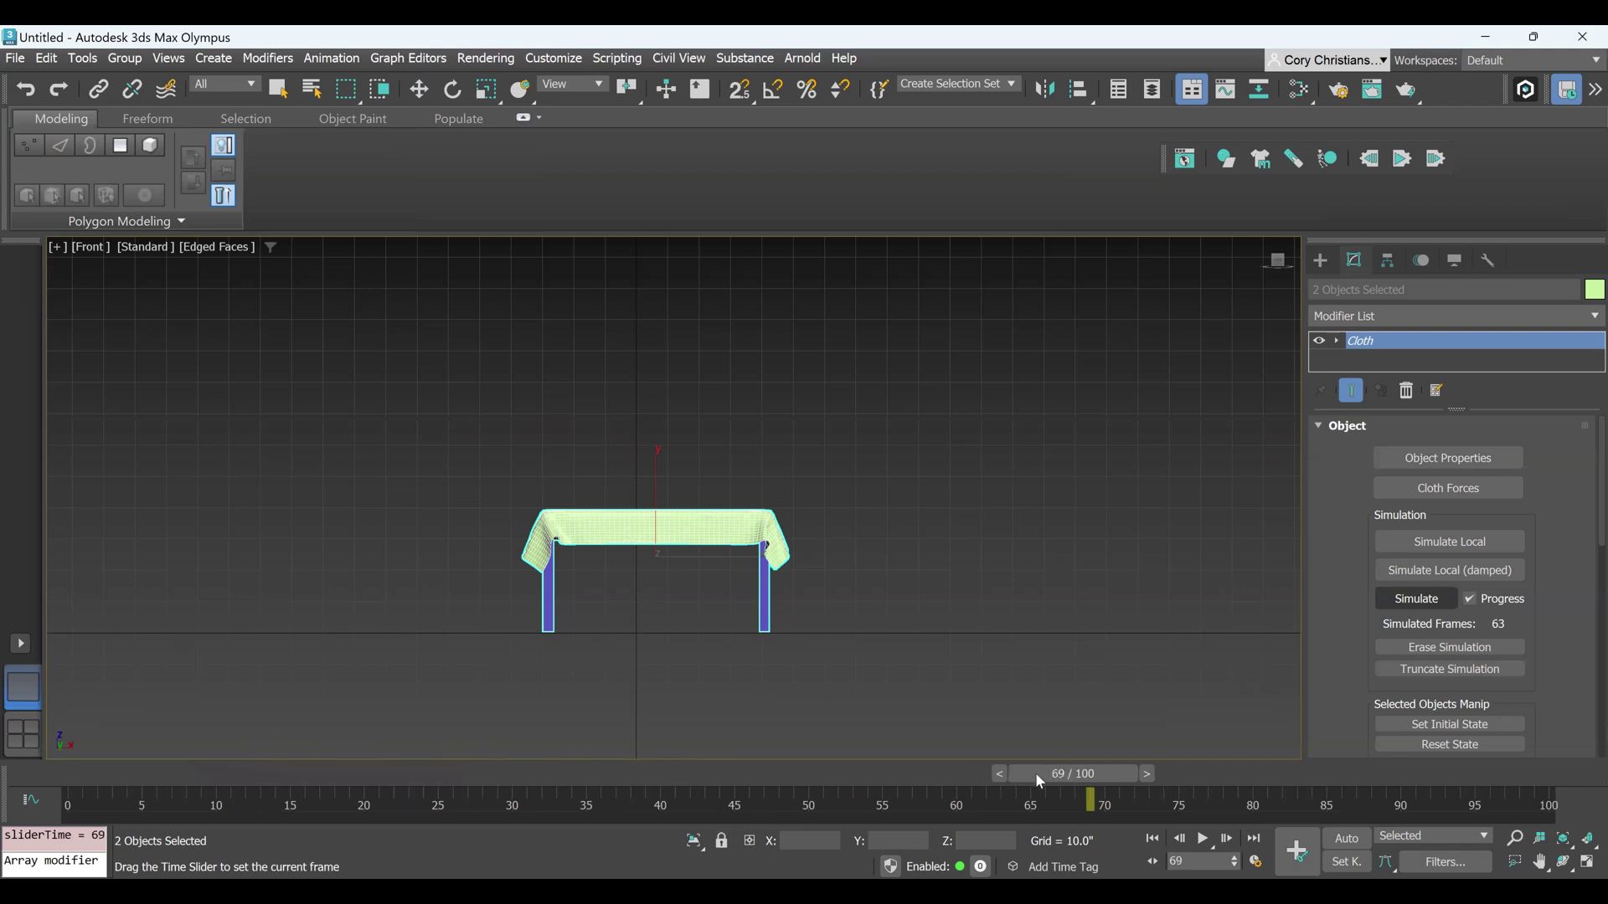
pyautogui.press('w')
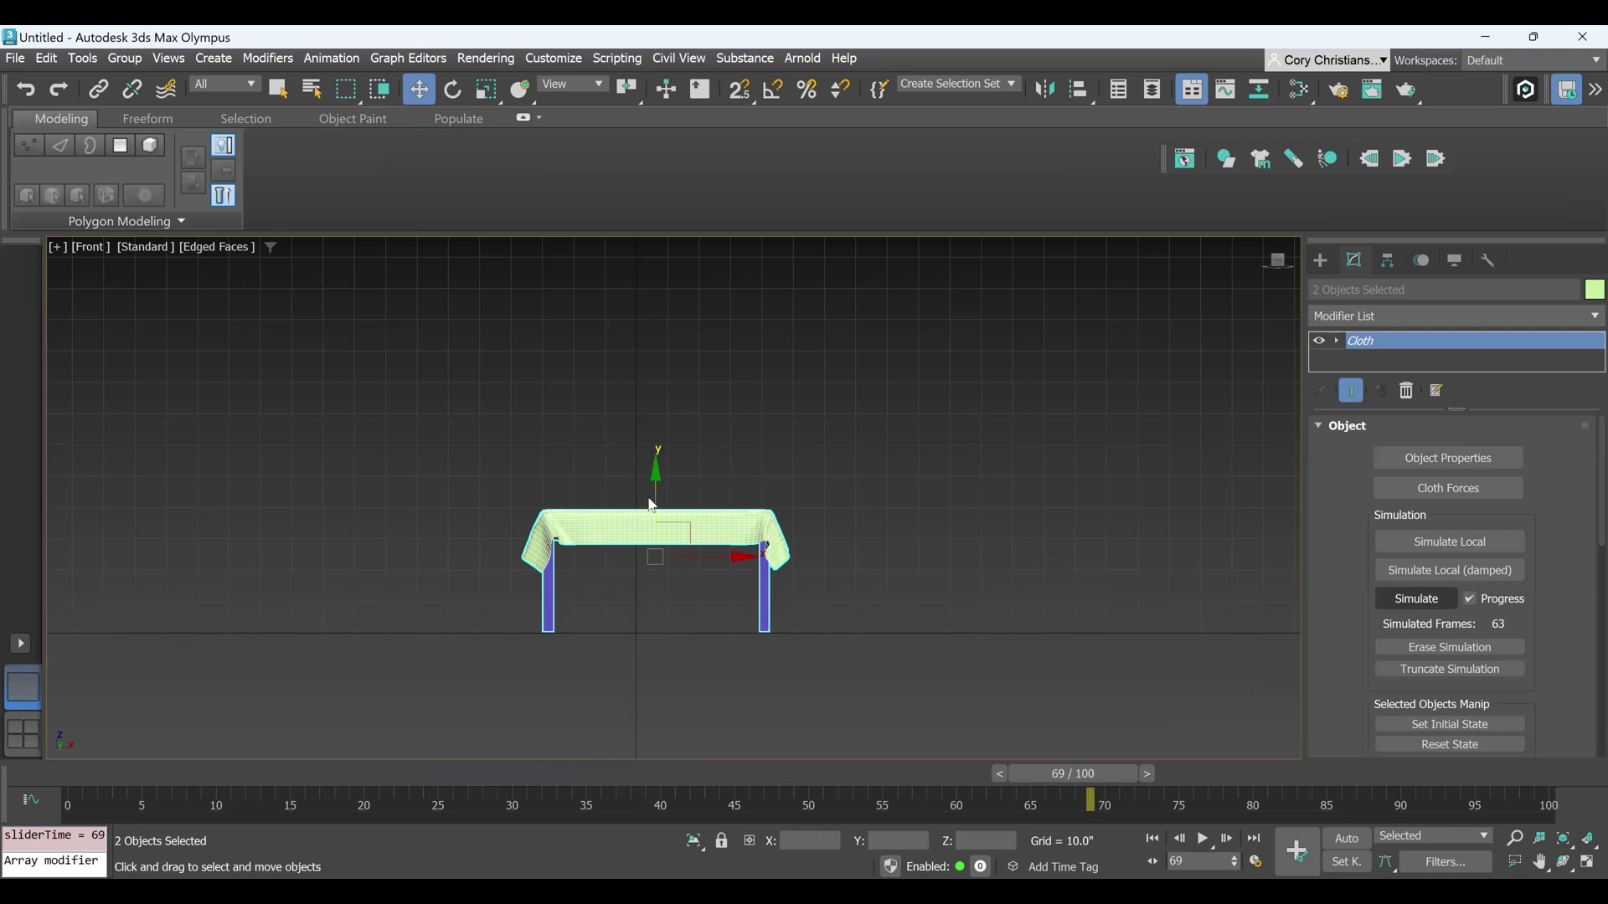
pyautogui.click(836, 467)
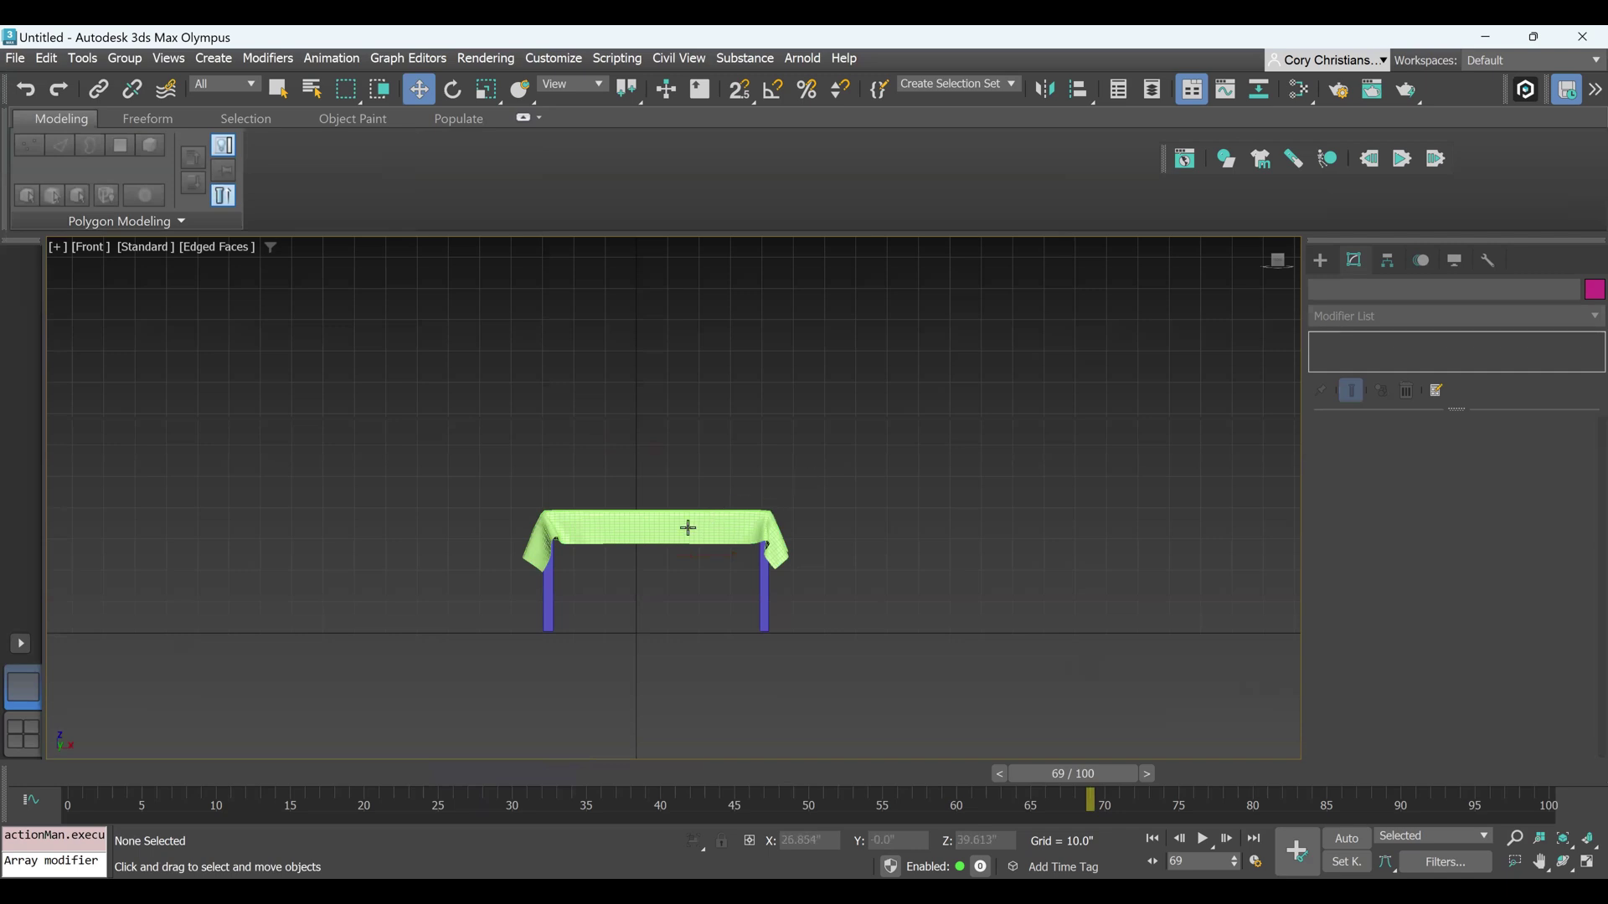
pyautogui.click(661, 532)
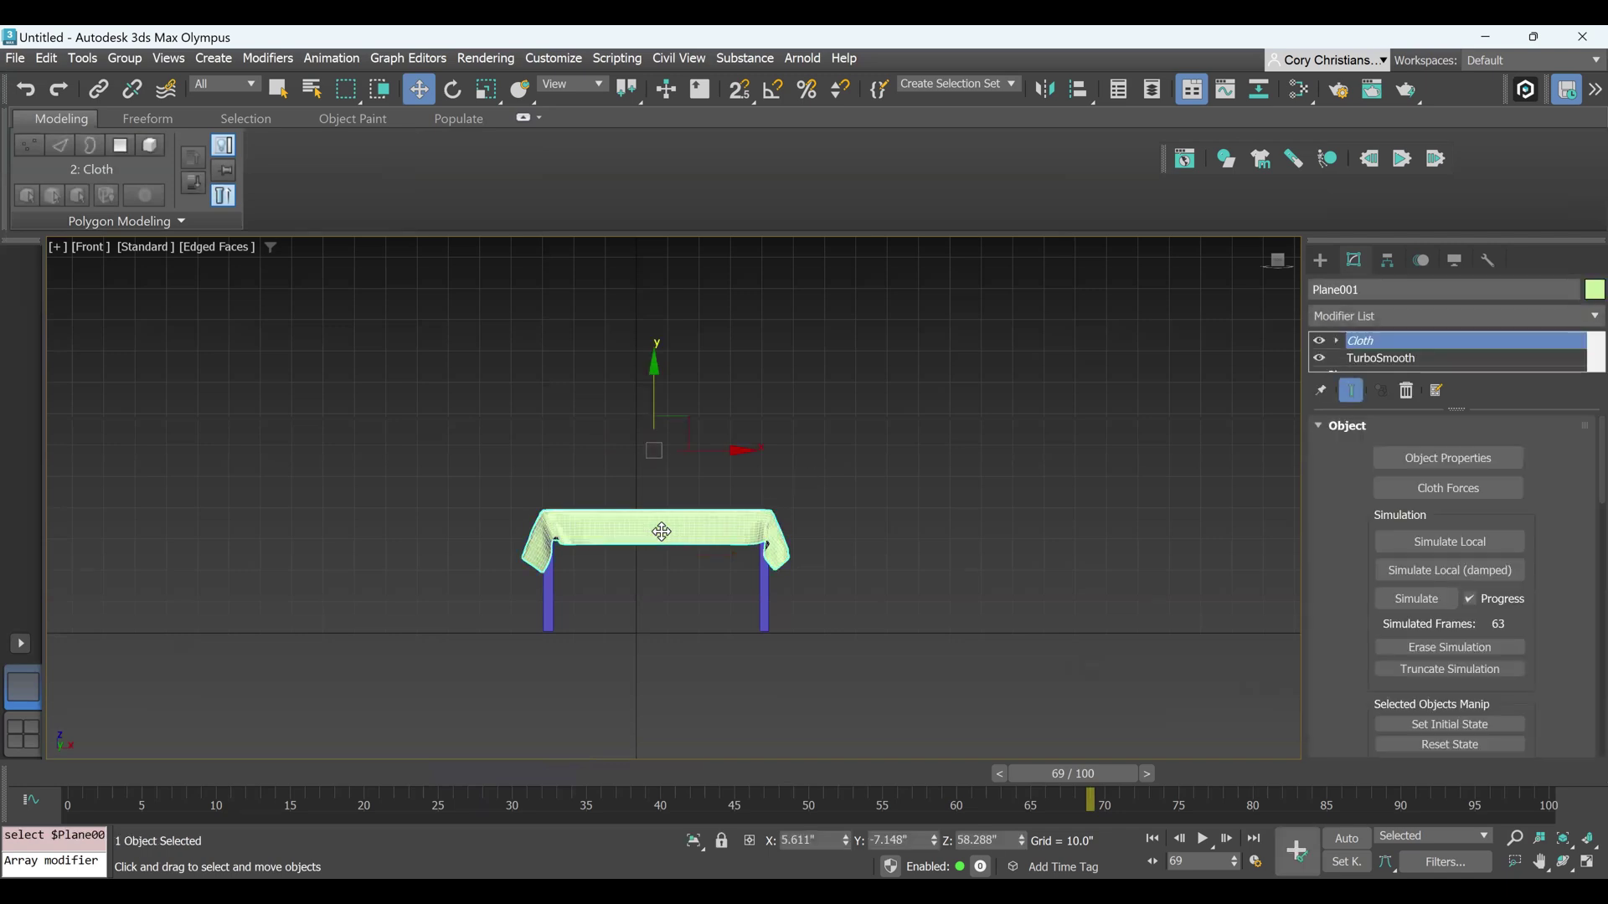
# Convert the draped Plane001 to an Editable Poly and raise it above the table to Z 81.392
pyautogui.rightClick(663, 535)
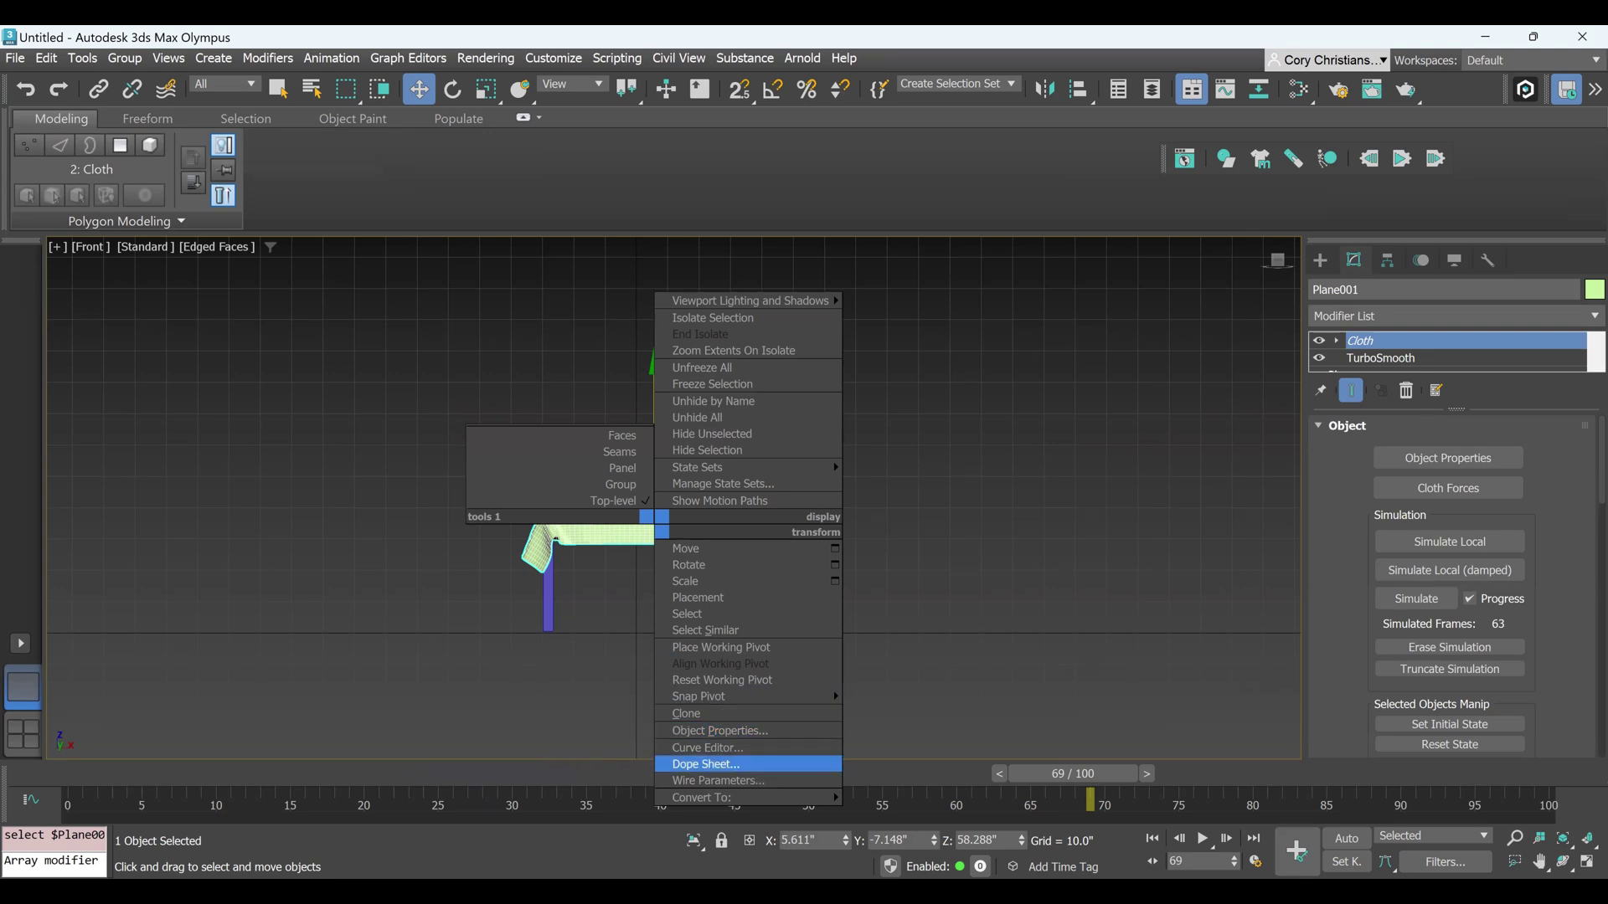
pyautogui.click(700, 526)
pyautogui.rightClick(697, 522)
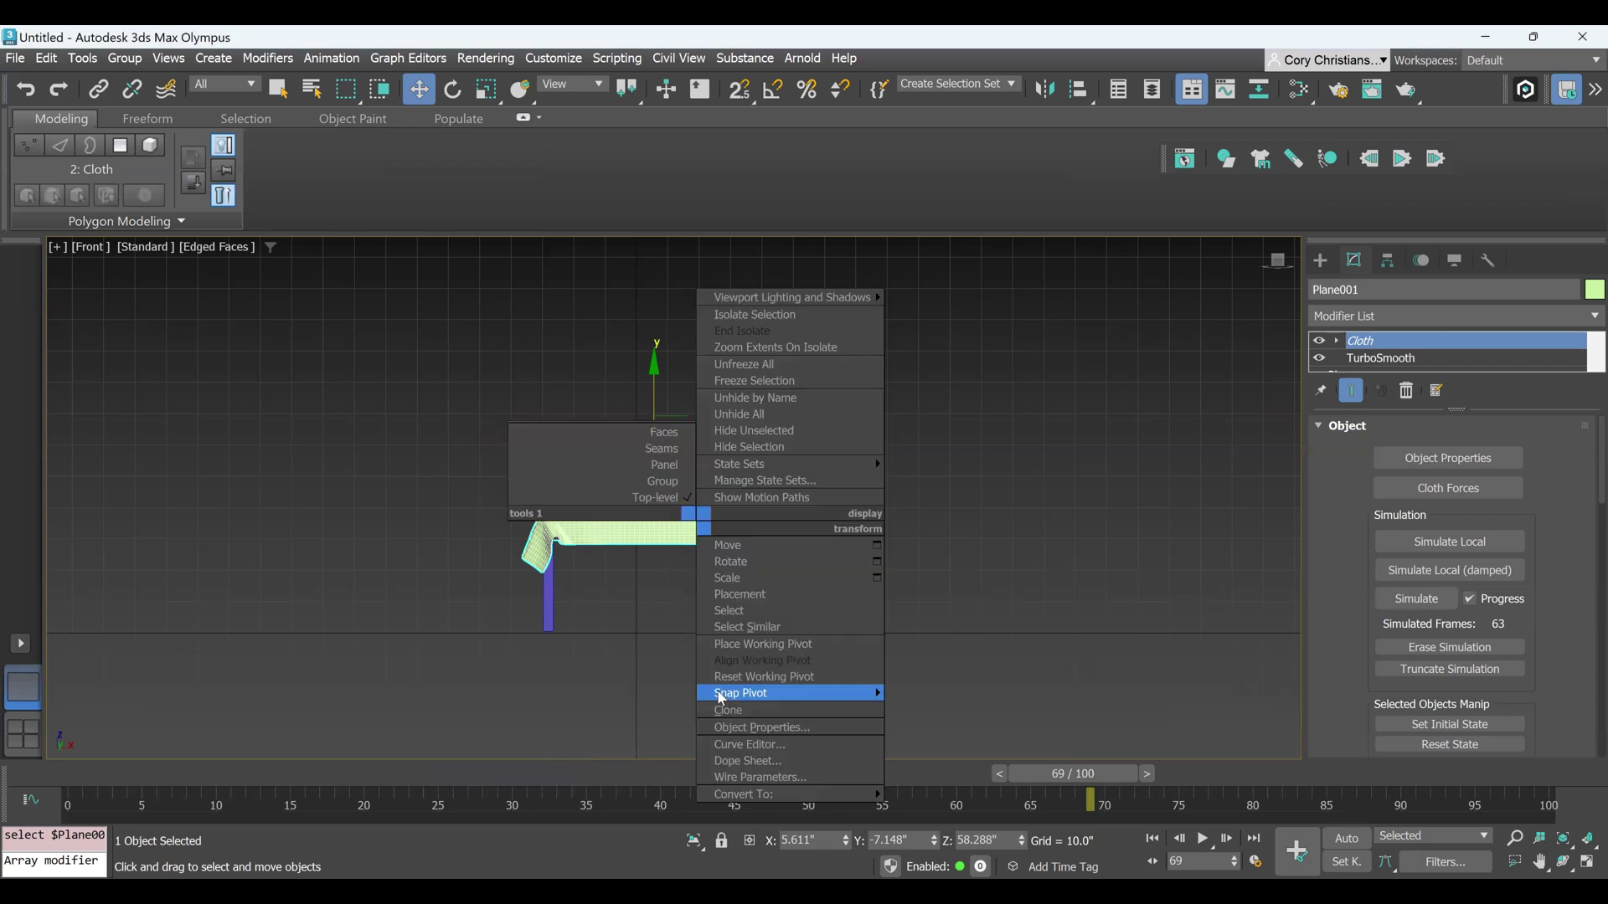
pyautogui.moveTo(767, 791)
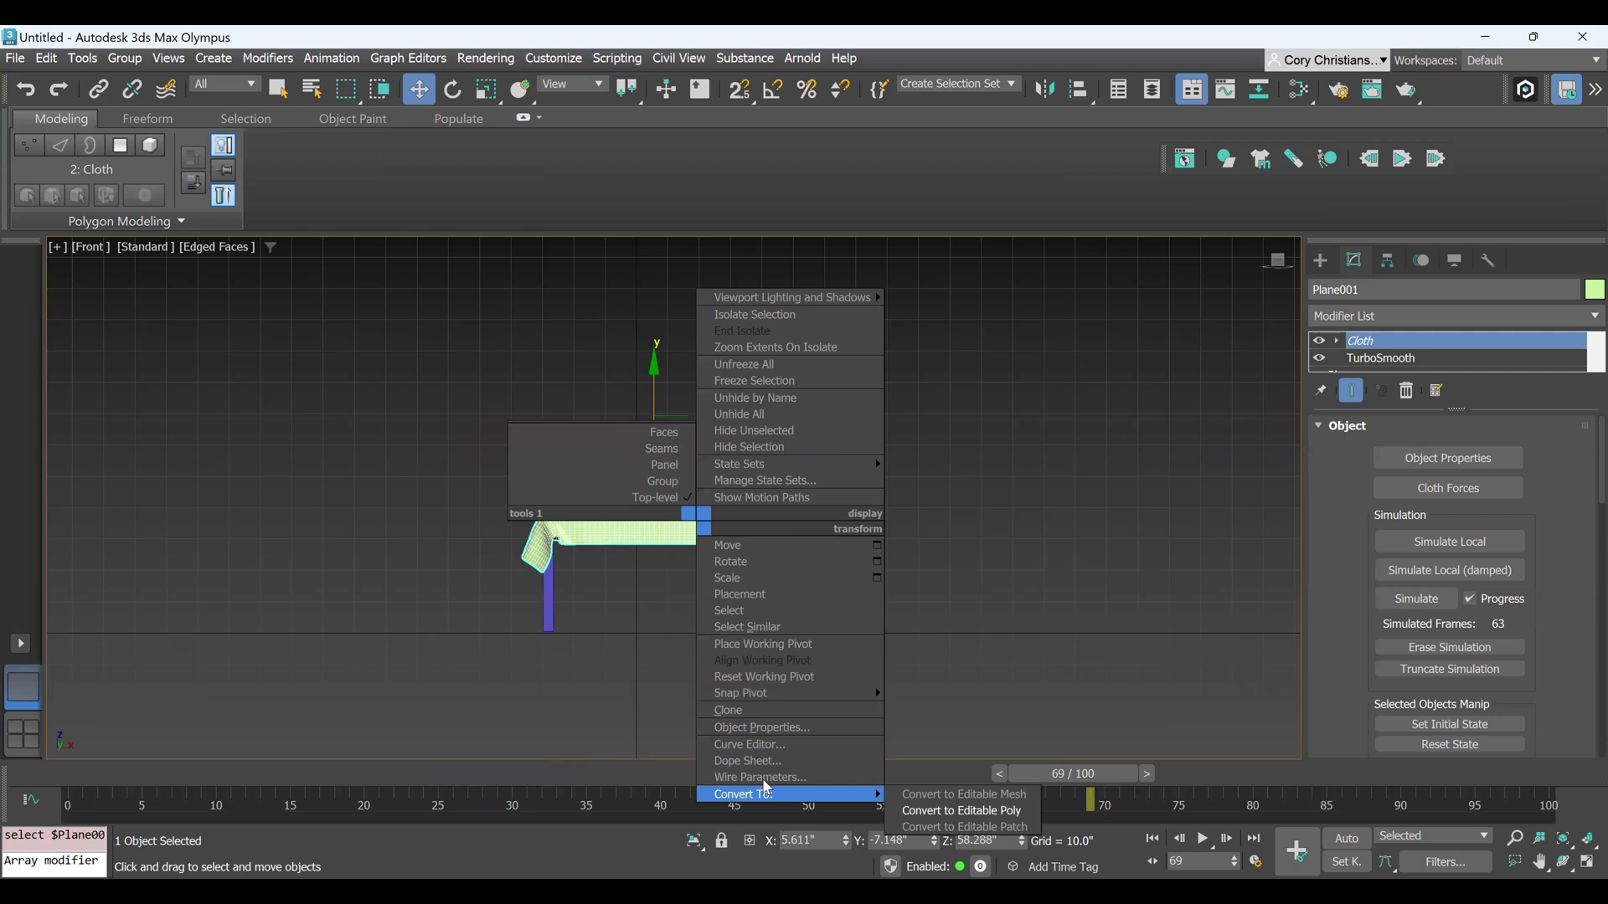
pyautogui.click(664, 531)
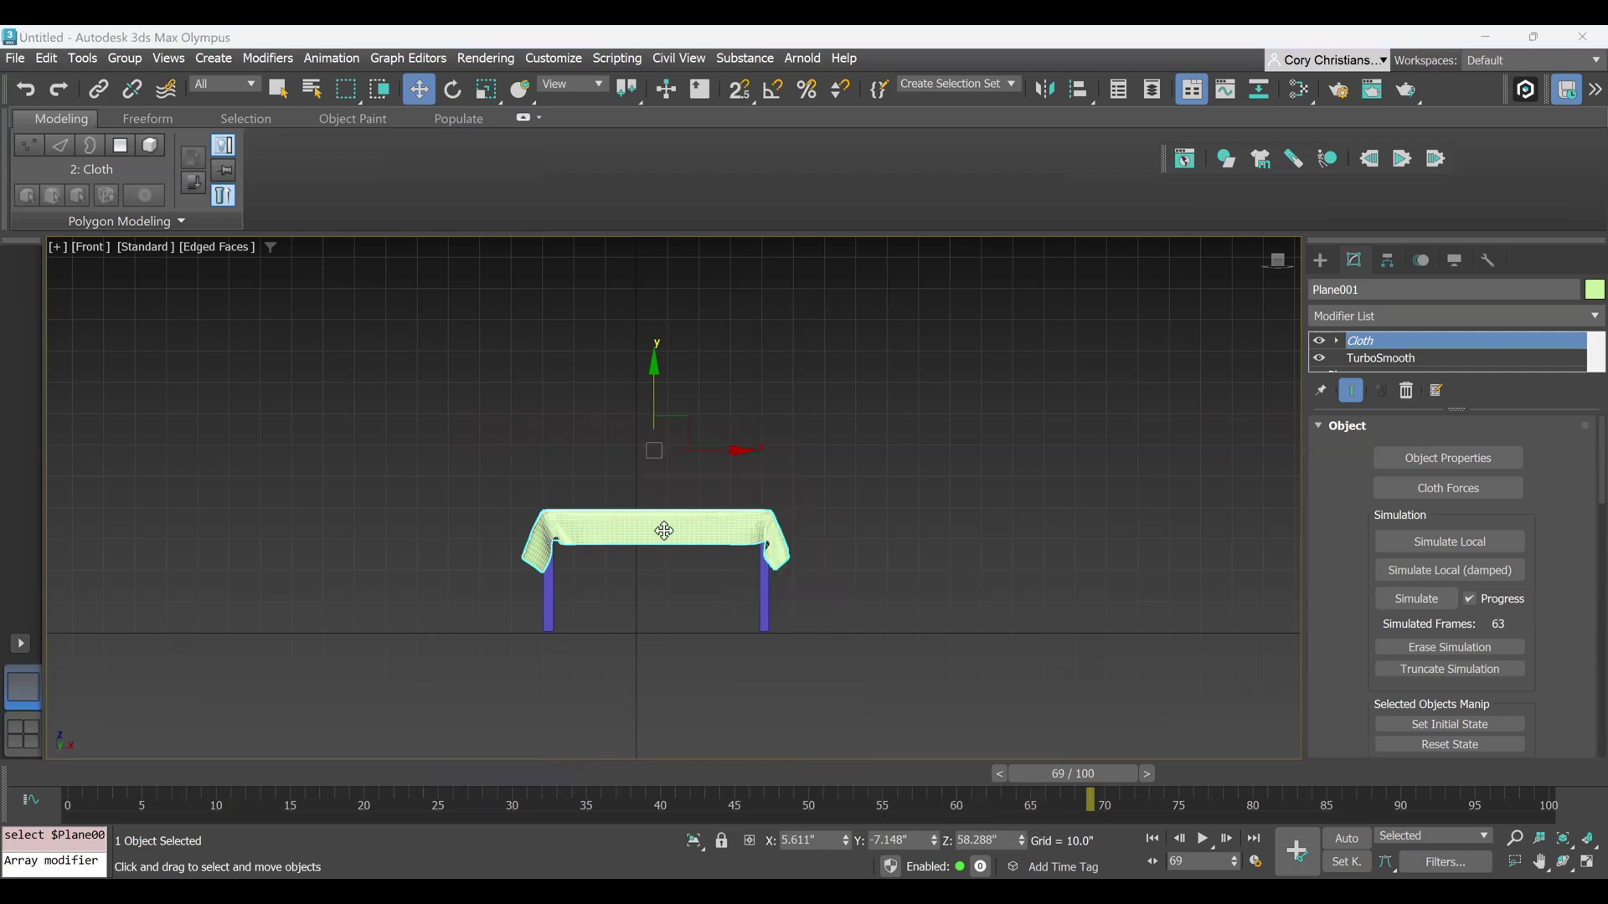
pyautogui.rightClick(665, 530)
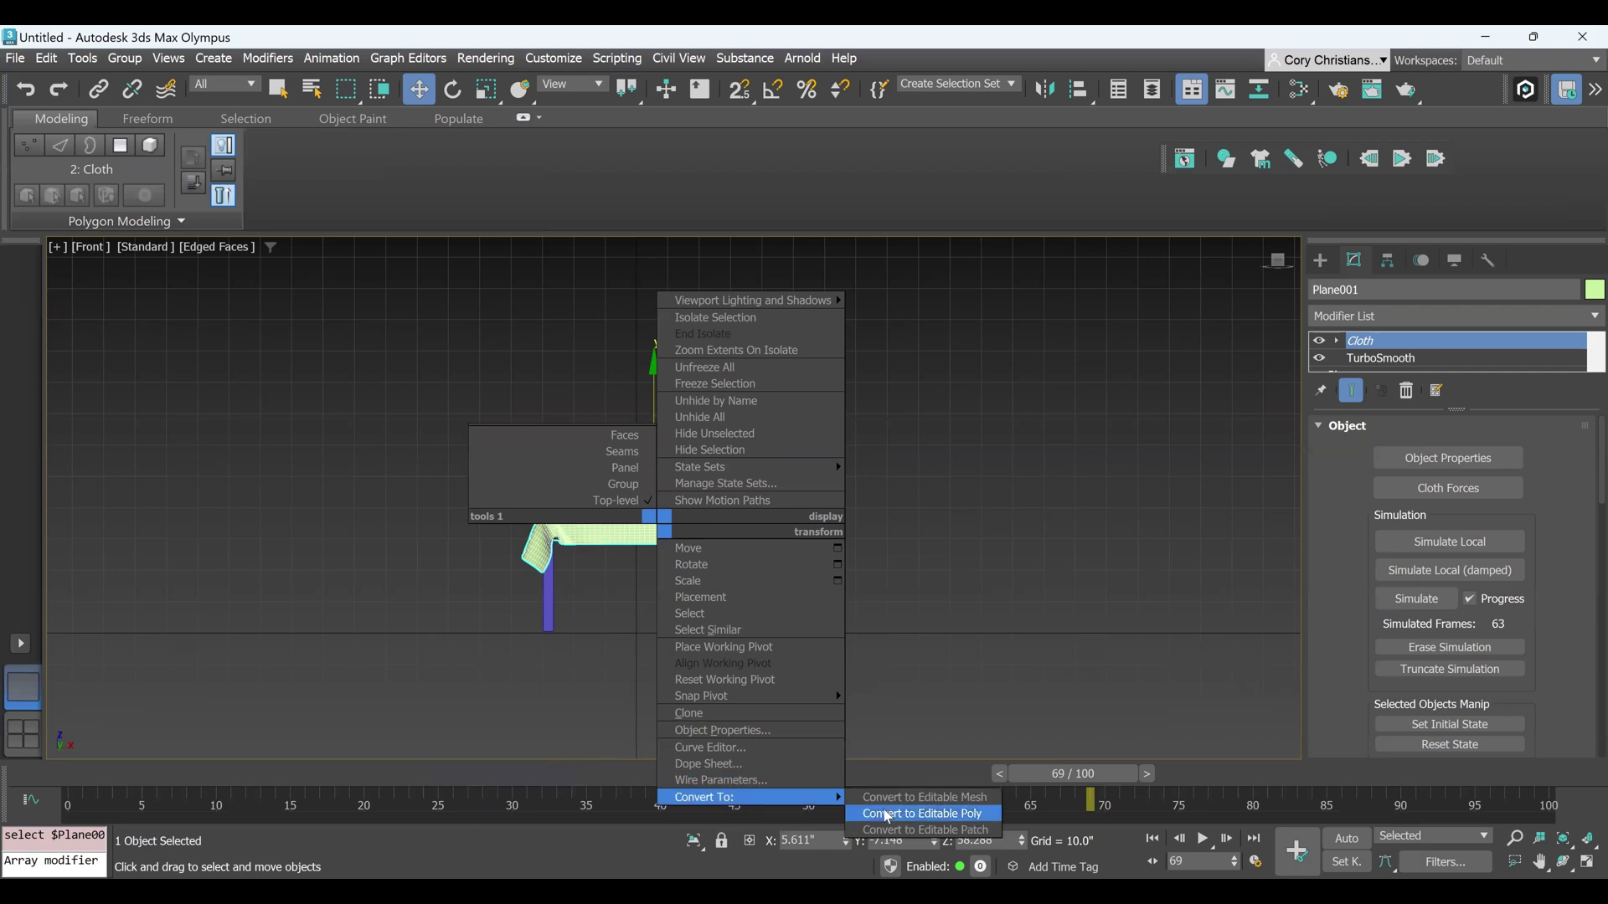
pyautogui.click(899, 810)
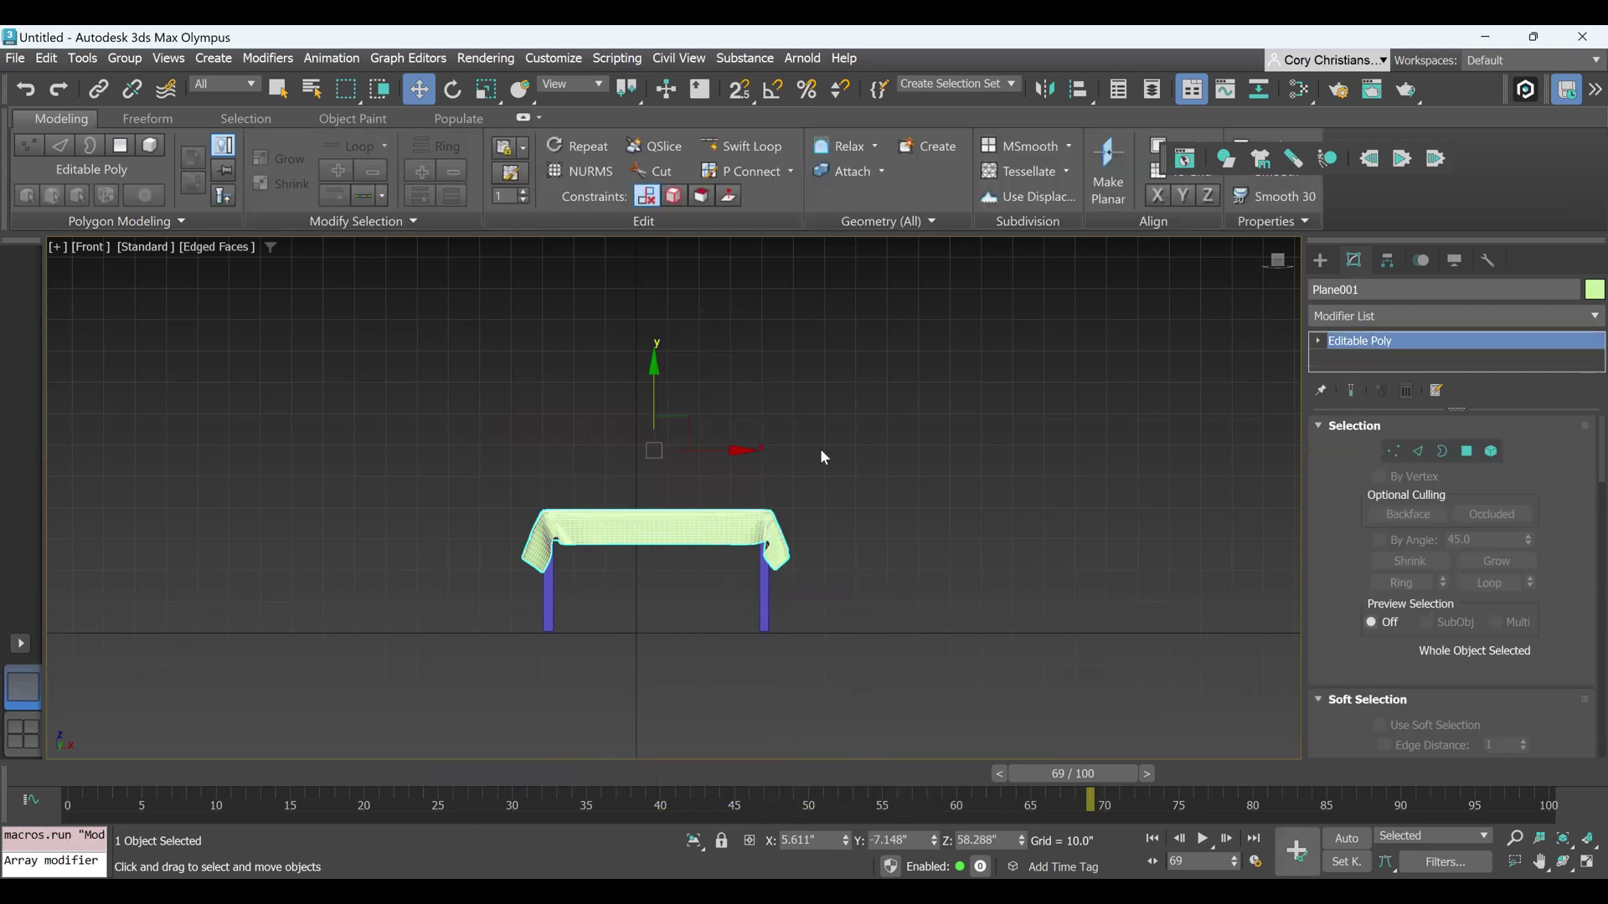
pyautogui.moveTo(654, 369); pyautogui.dragTo(649, 323)
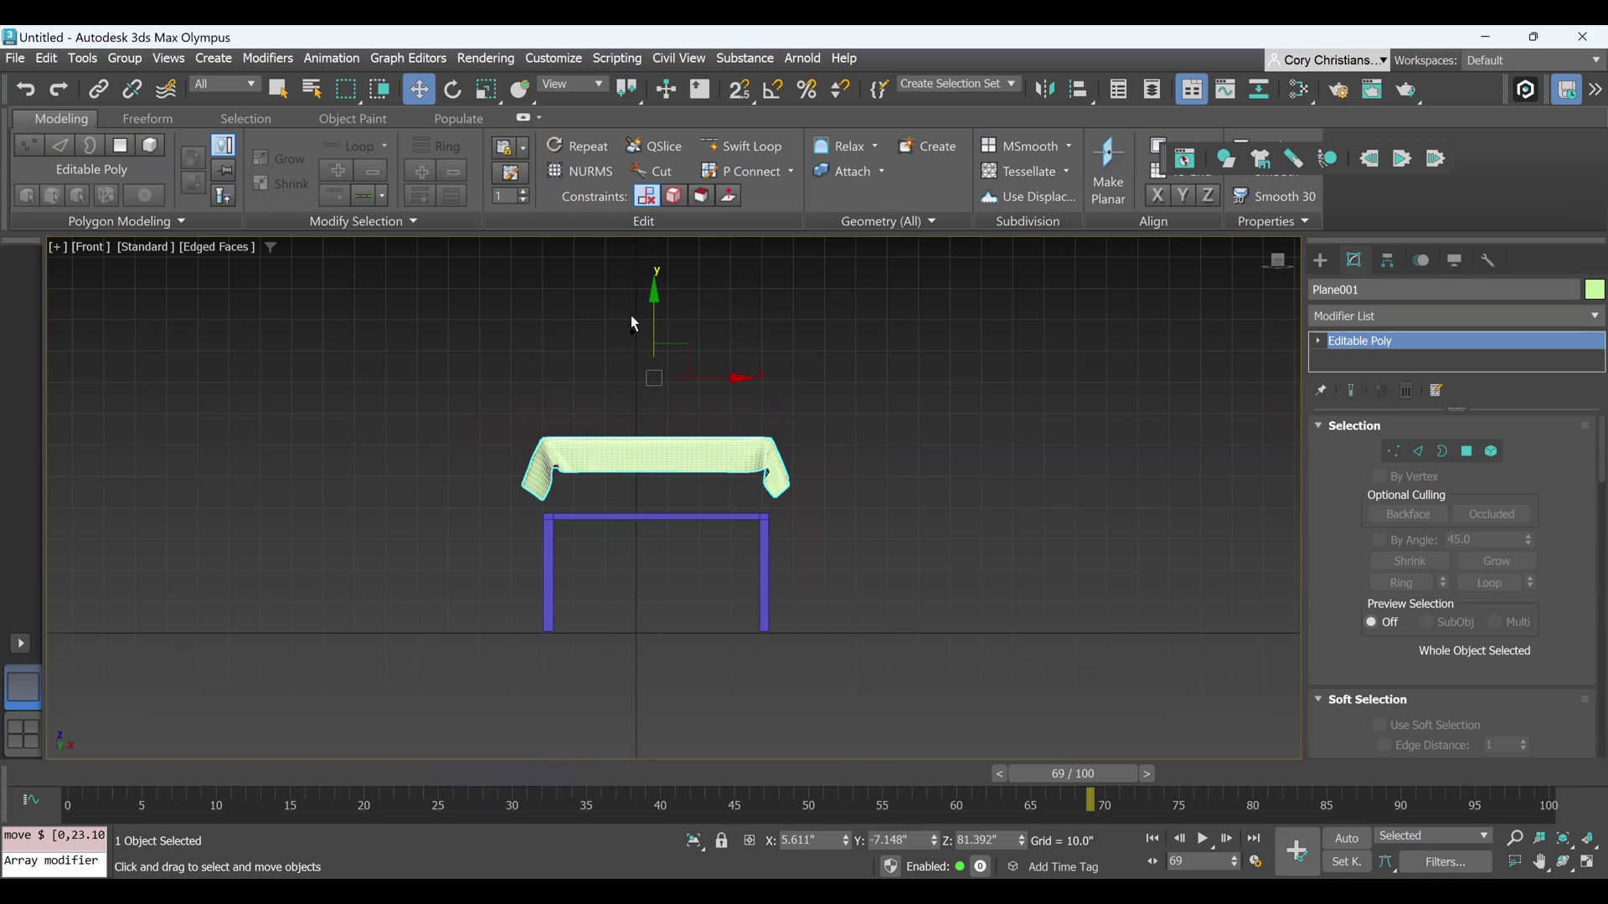
# Undo the lift so the cloth rests at Z 58.288, then orbit around the covered table
pyautogui.hotkey('ctrl', 'z')
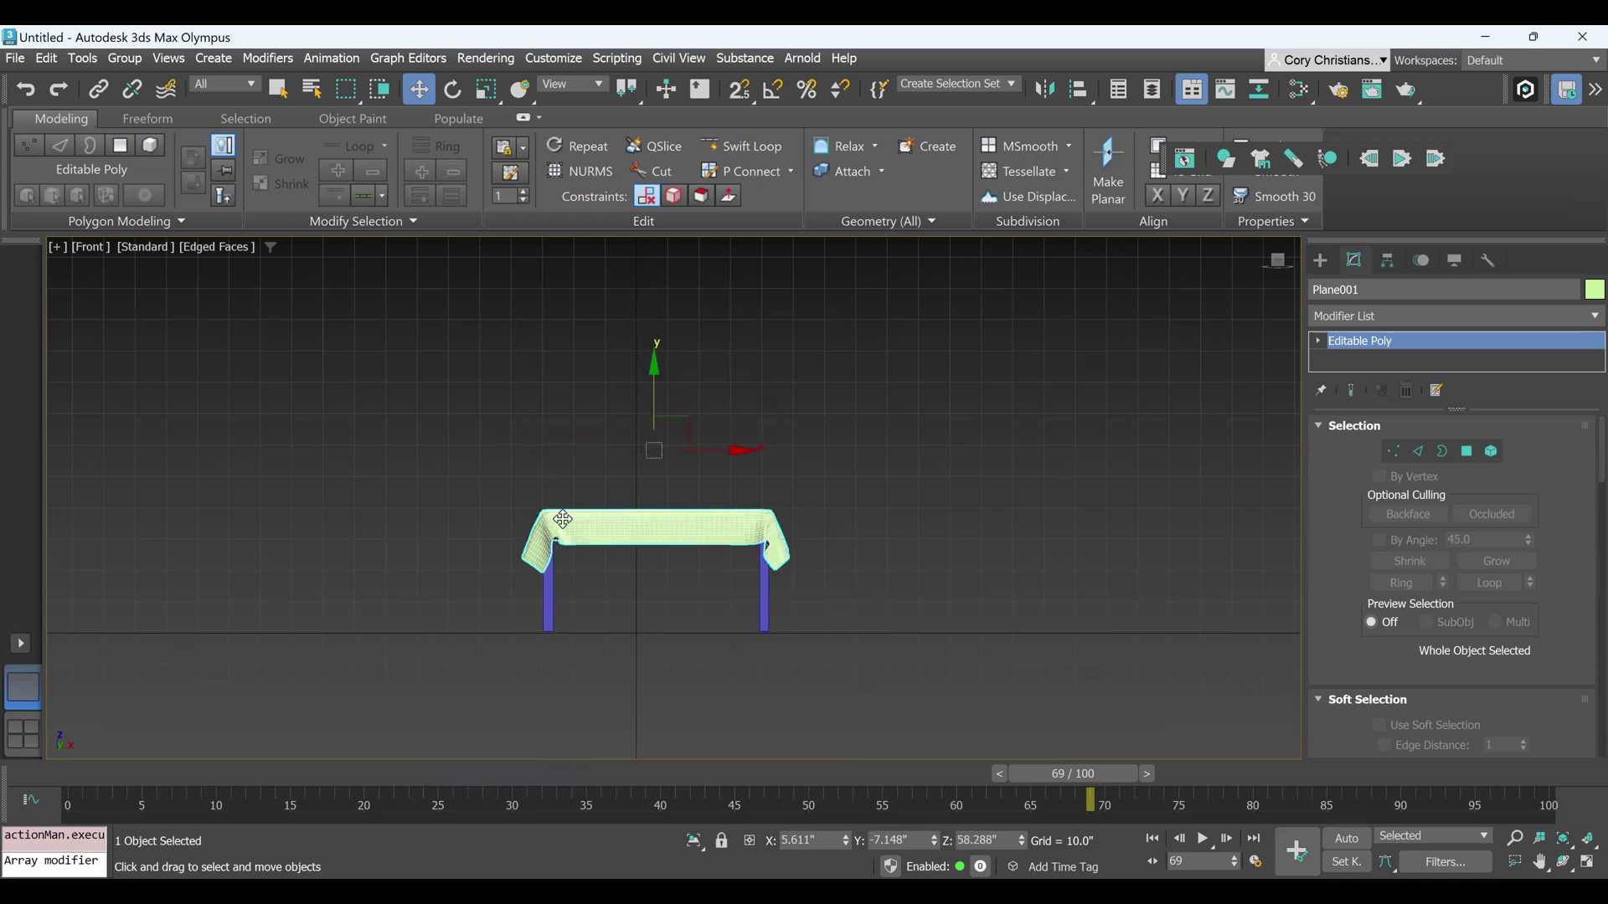
pyautogui.press('z')
pyautogui.scroll(3, 661, 495)
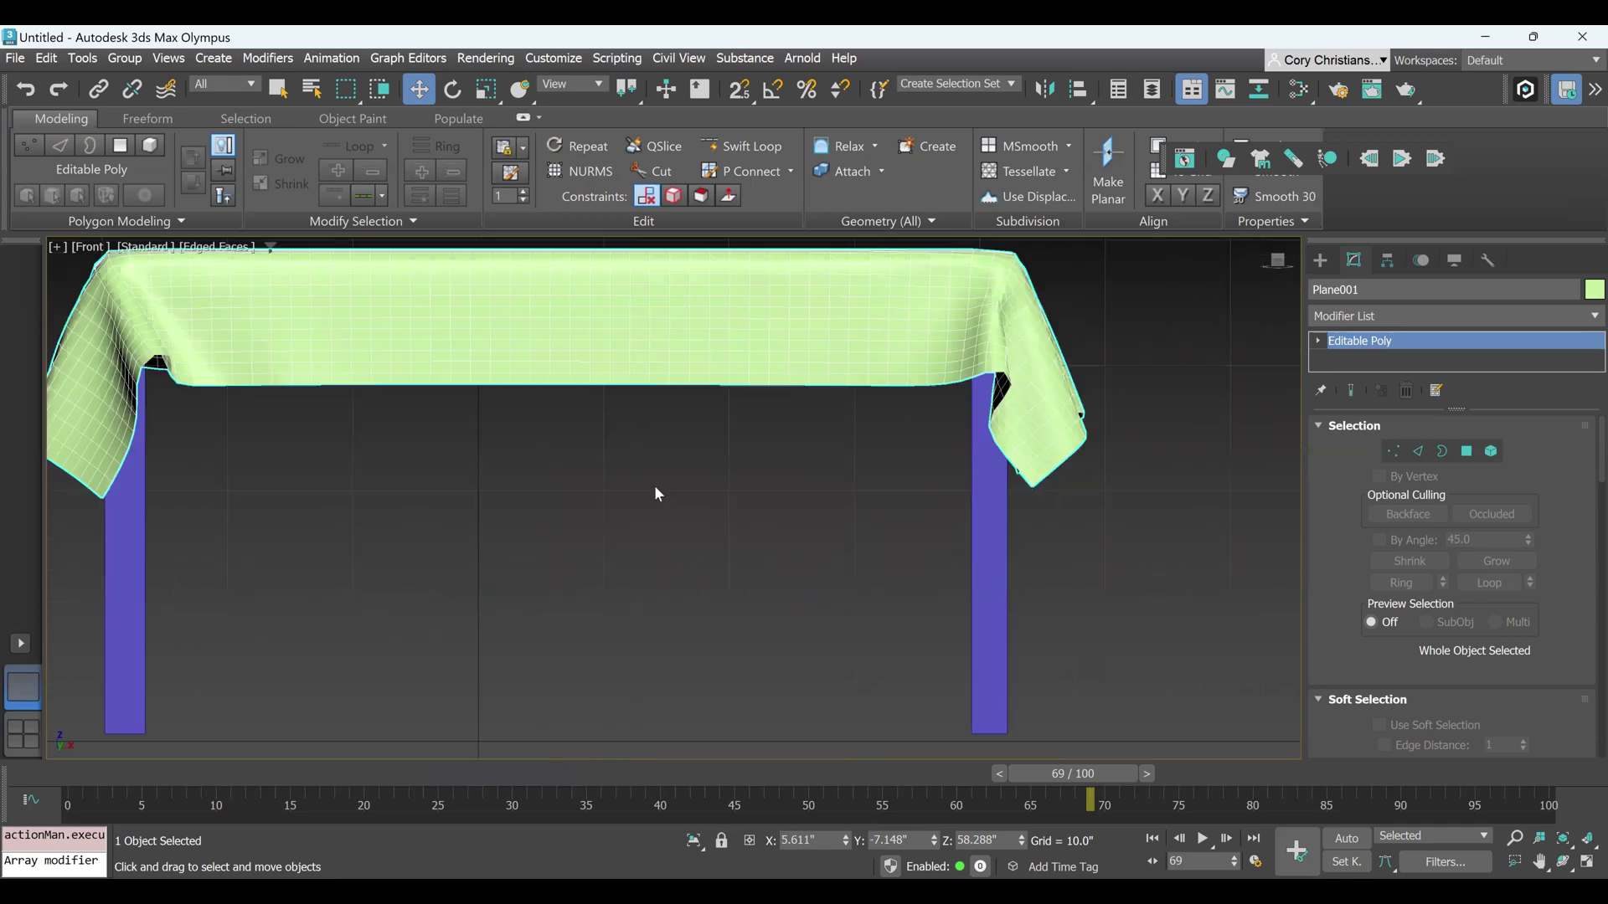
pyautogui.scroll(-4, 506, 495)
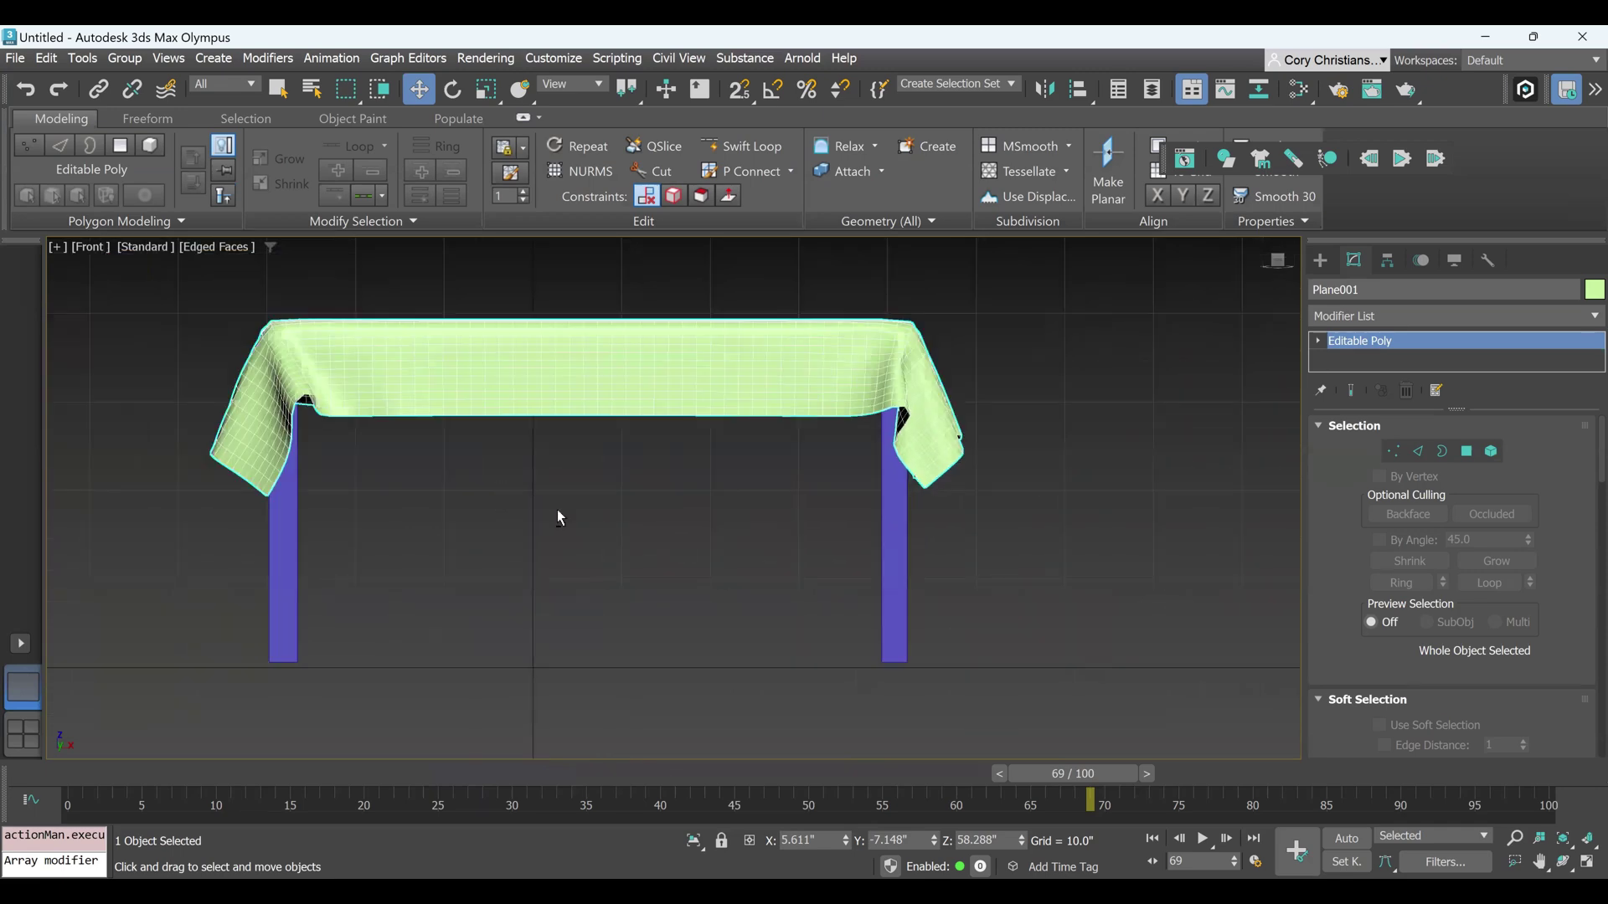
pyautogui.keyDown('alt'); pyautogui.moveTo(557, 512); pyautogui.dragTo(609, 505, button='middle'); pyautogui.keyUp('alt')
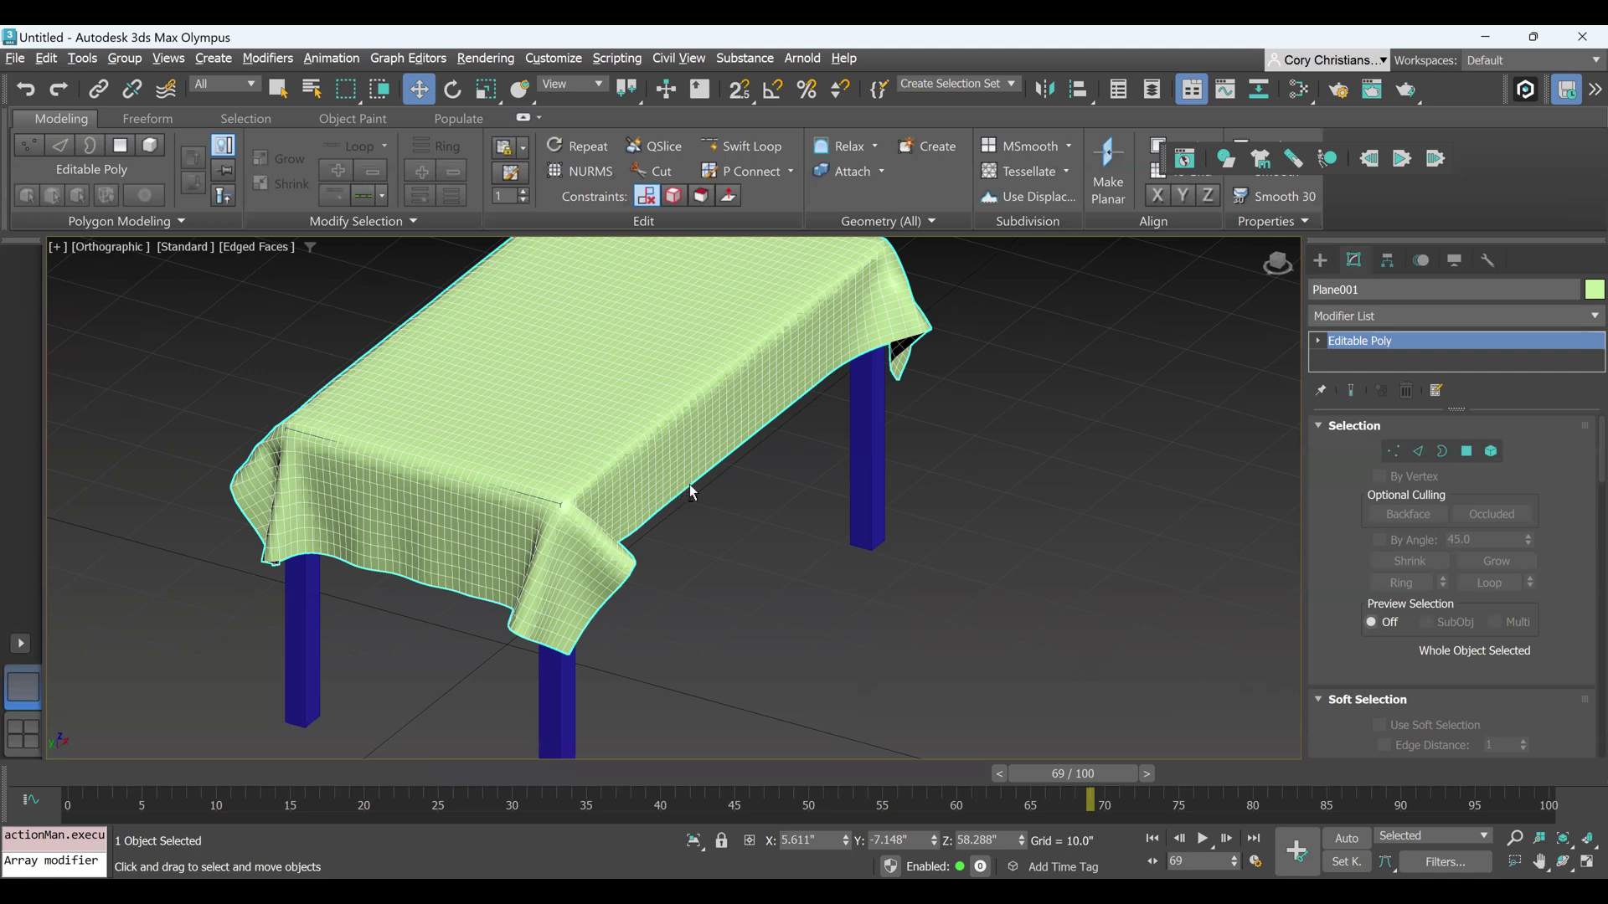
pyautogui.keyDown('alt'); pyautogui.moveTo(717, 482); pyautogui.dragTo(629, 512, button='middle'); pyautogui.keyUp('alt')
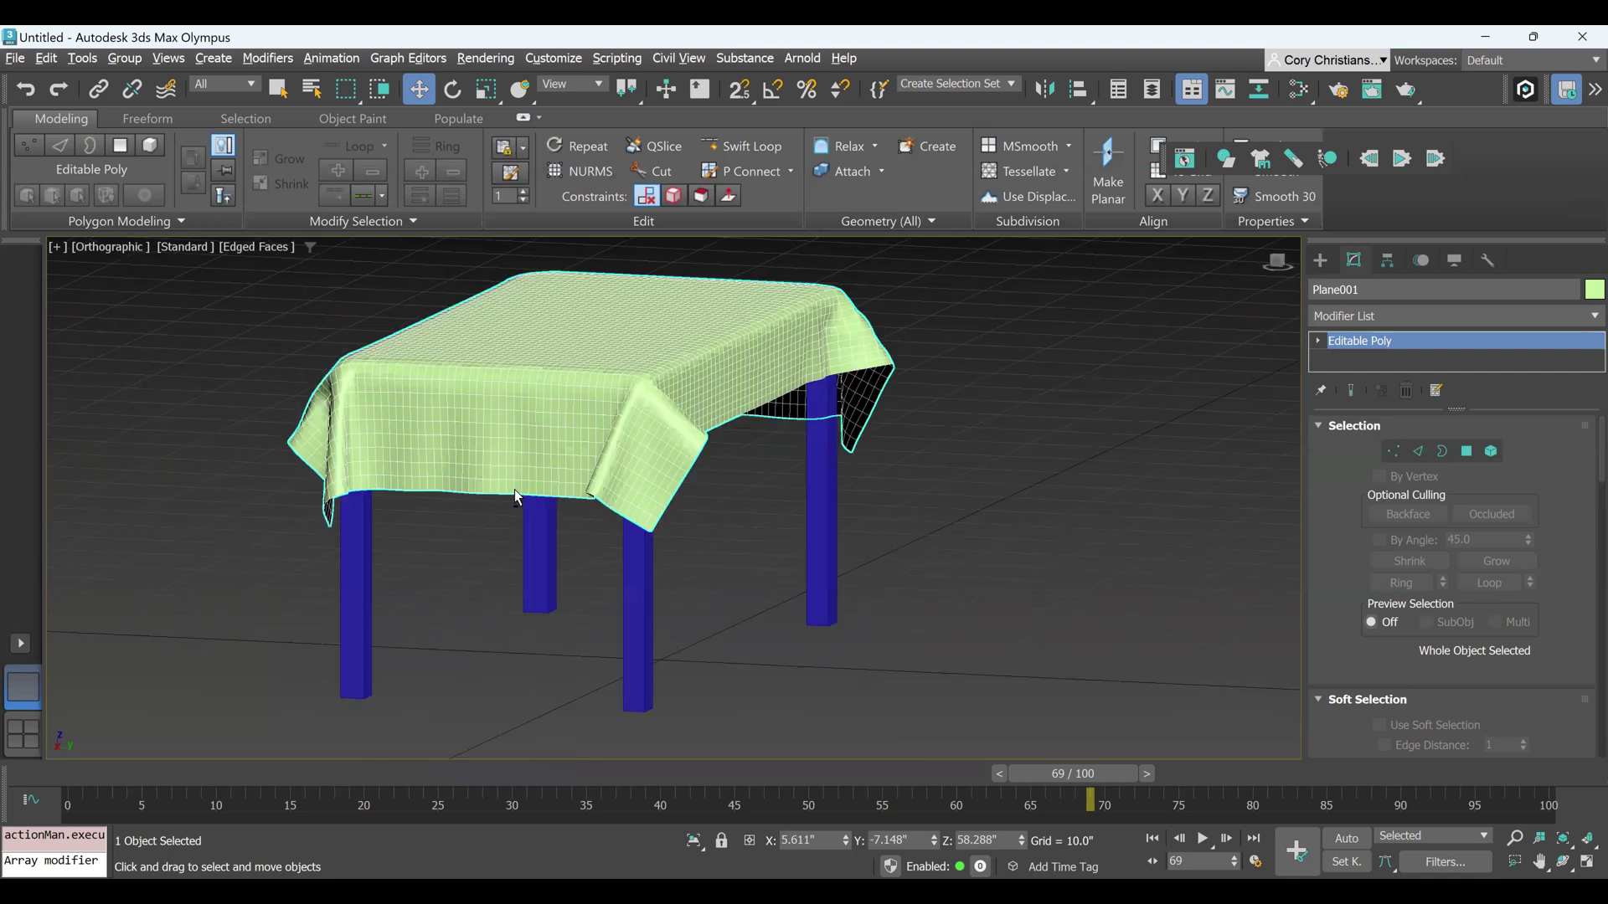
pyautogui.hotkey('shift', 'z')
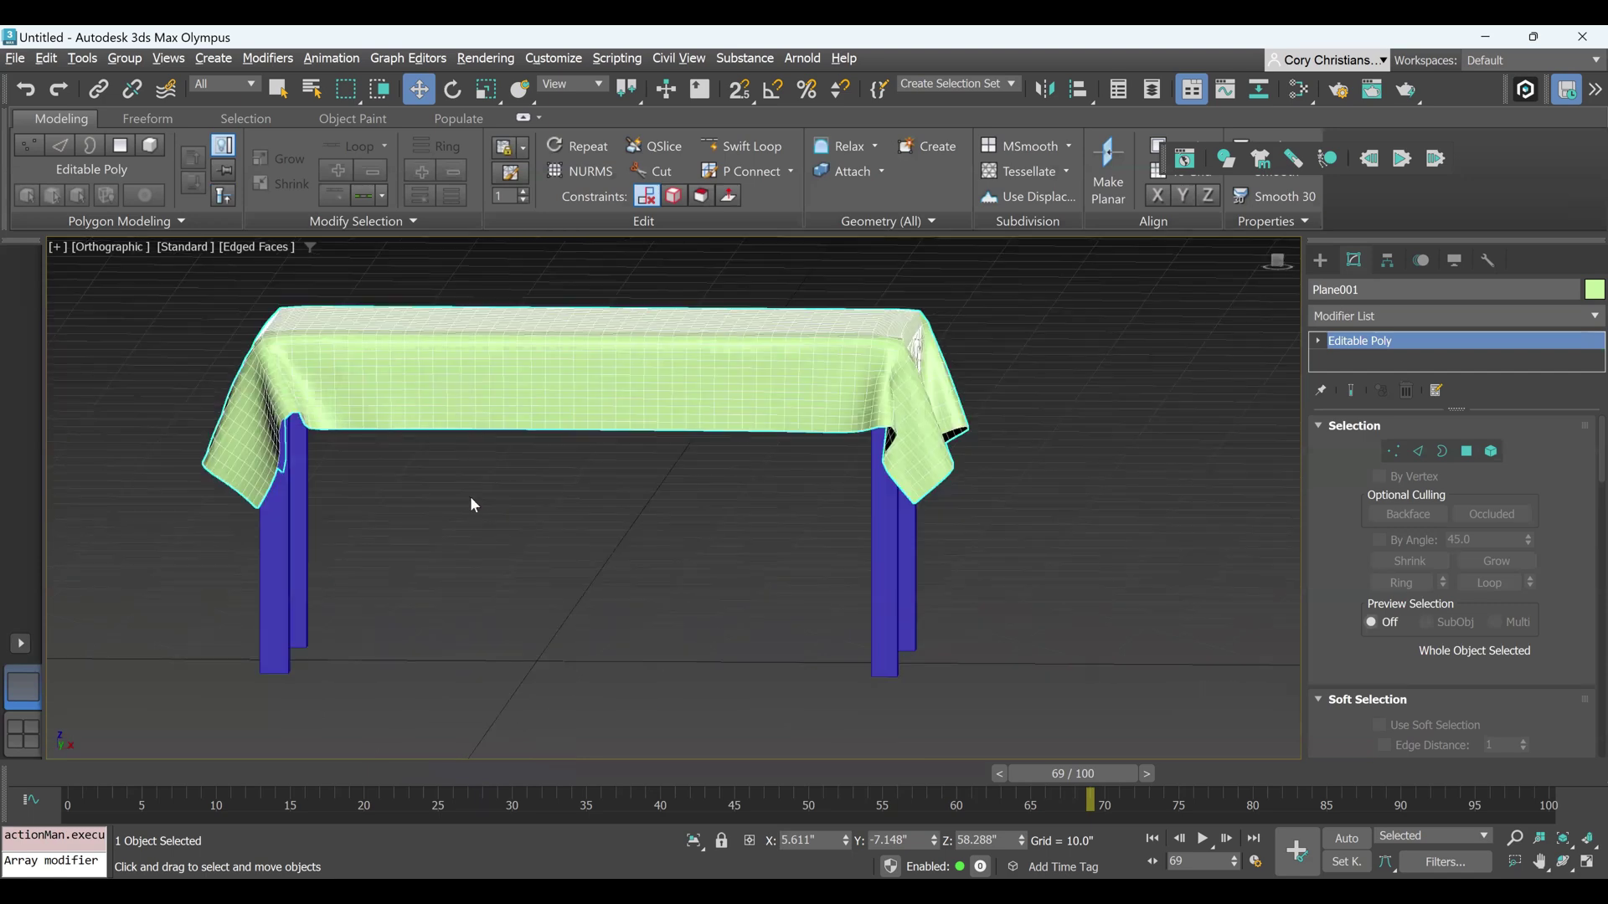